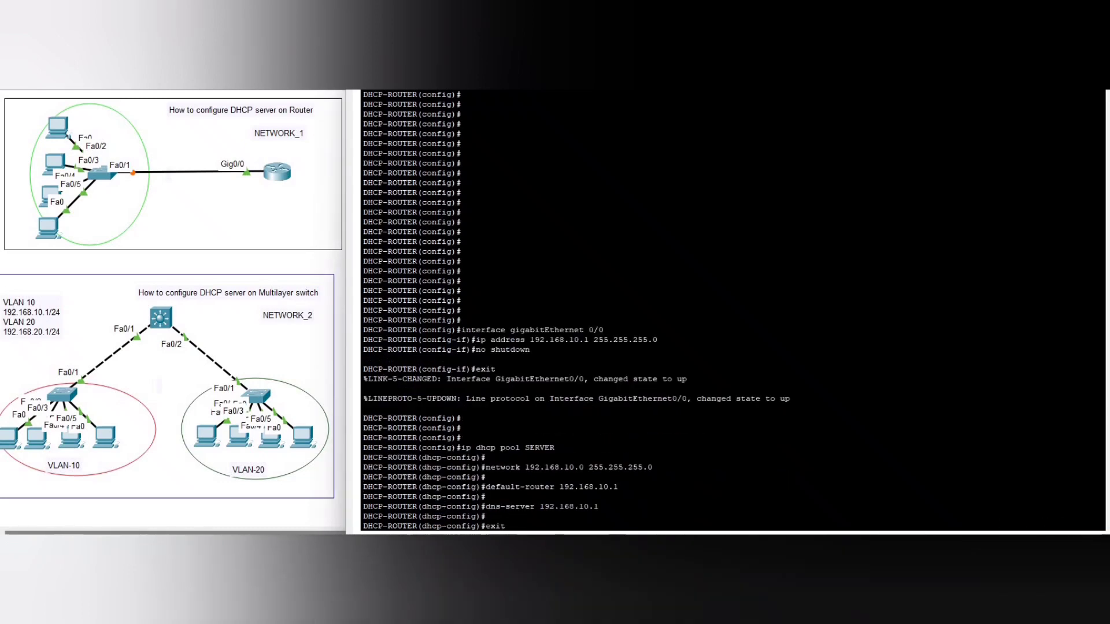
Step: Return to a fresh router prompt after setting GigabitEthernet0/0 to 192.168.10.1/24
key("Return")
key("Return")
key("Return")
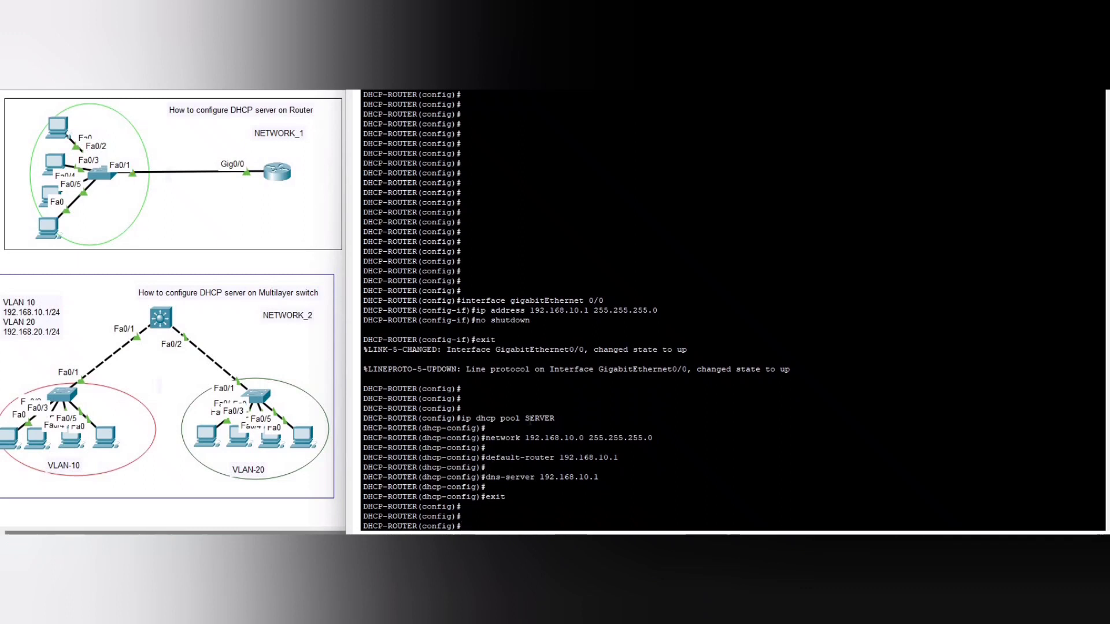
Step: Highlight the SERVER pool name and the 192.168.10.1 DNS server address in the router configuration
left_click_drag(555, 420, 614, 458)
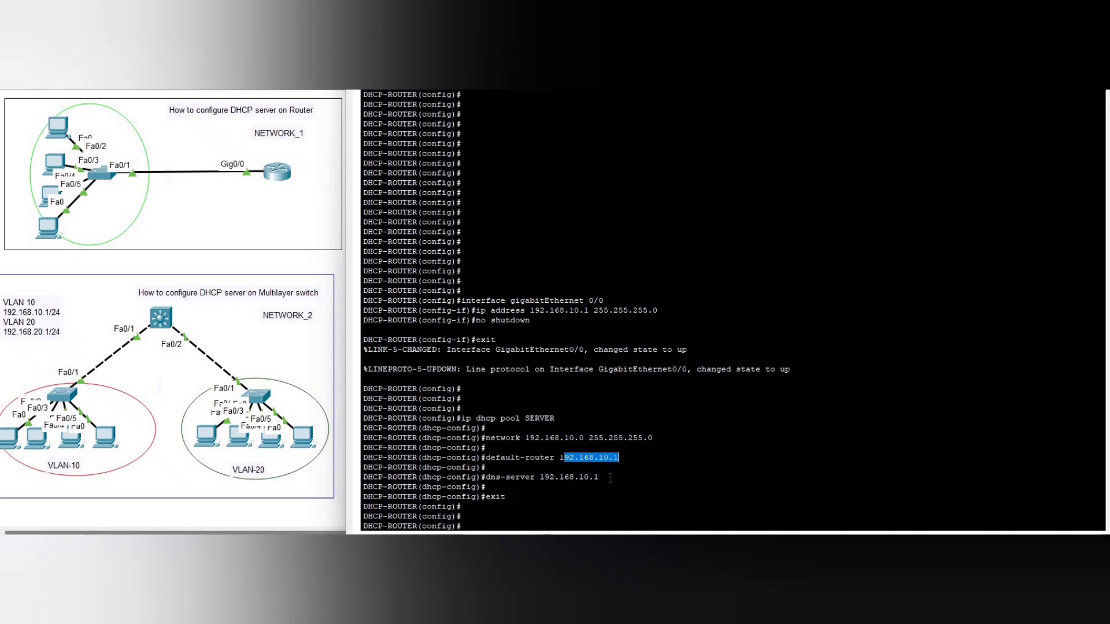
left_click_drag(598, 478, 539, 478)
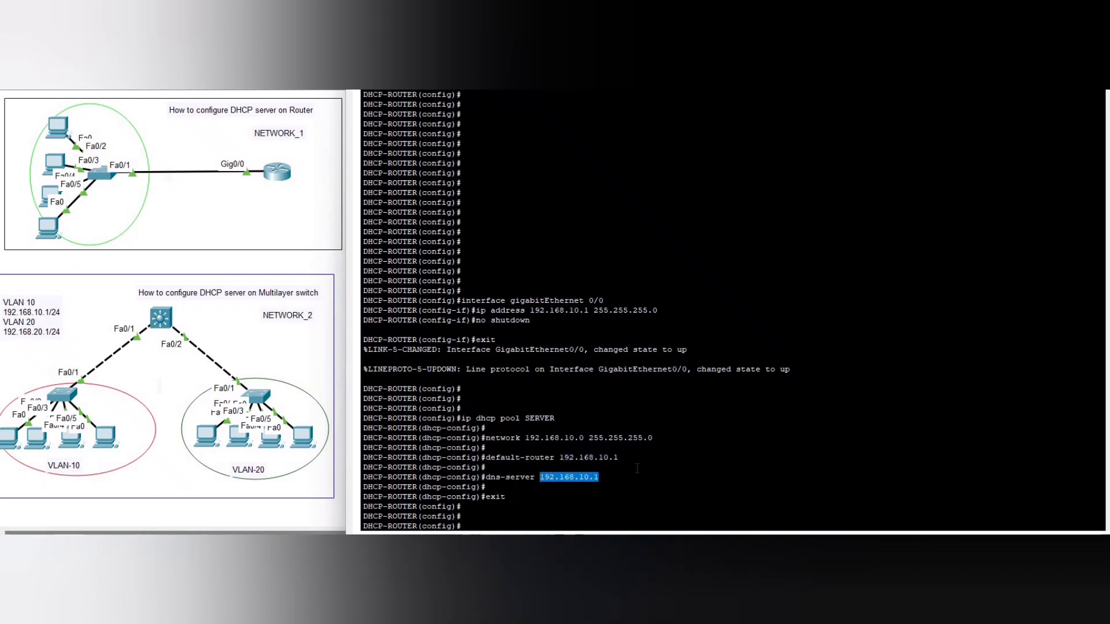
left_click(625, 475)
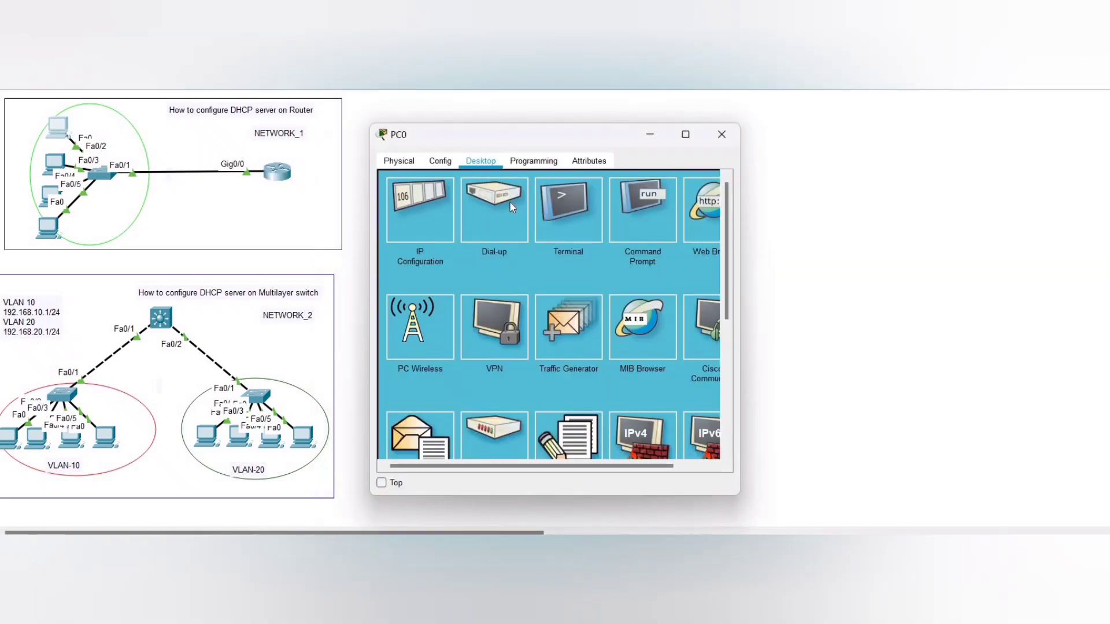
Step: Switch PC0 to DHCP so it gets 192.168.10.2 with gateway and DNS 192.168.10.1
left_click(510, 203)
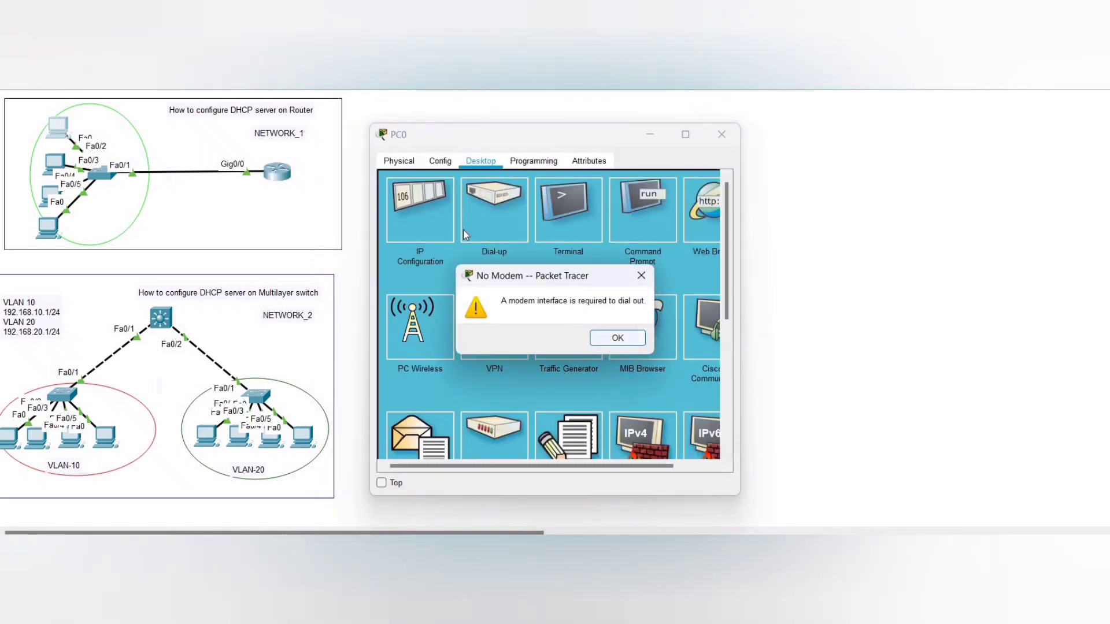
left_click(614, 339)
left_click(408, 237)
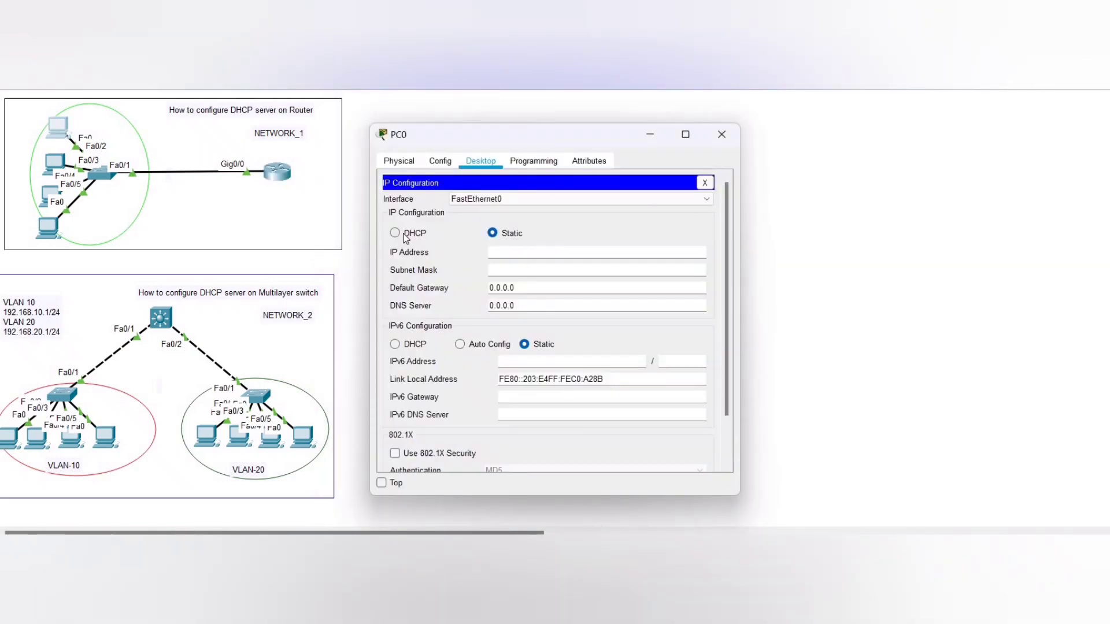
left_click(406, 237)
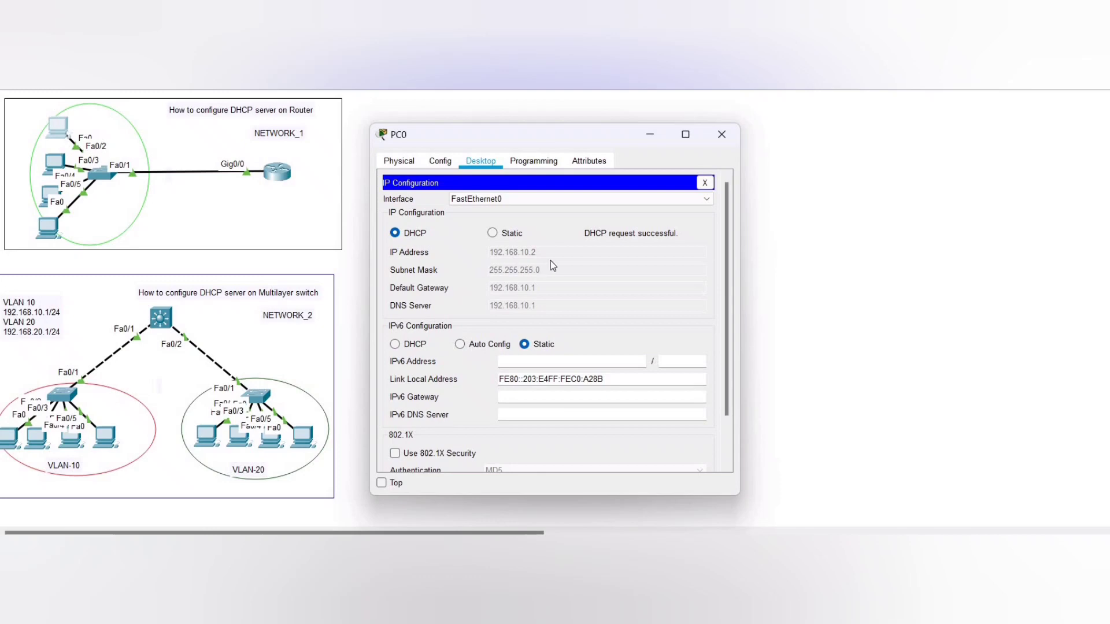
left_click(51, 166)
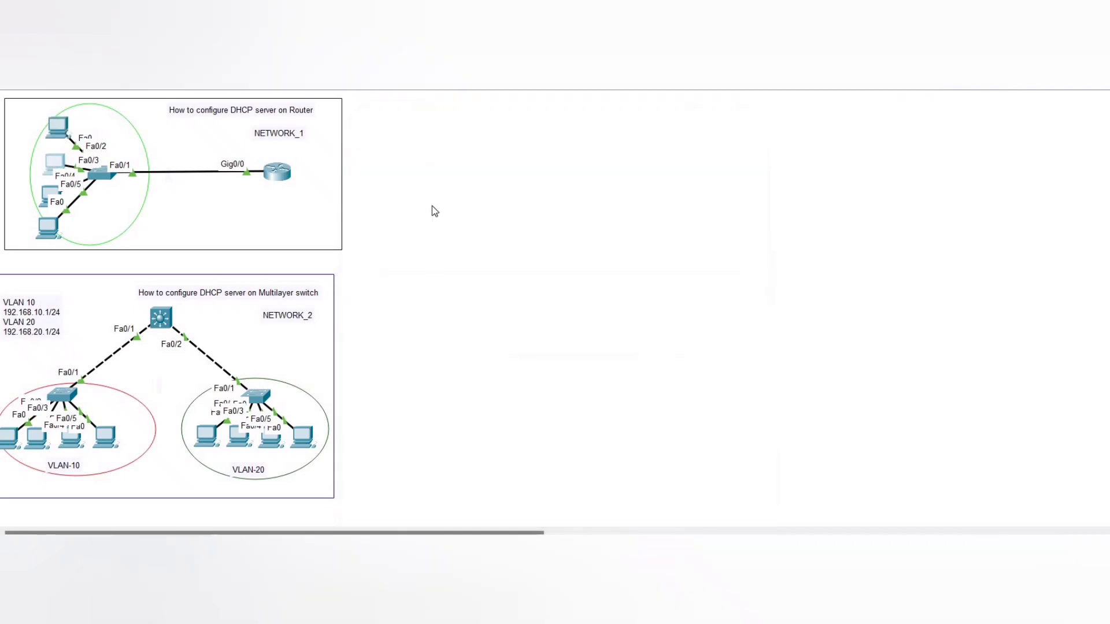
Step: Set PC1, PC3 and PC2 to DHCP, receiving 192.168.10.3, 192.168.10.4 and 192.168.10.5
left_click(419, 237)
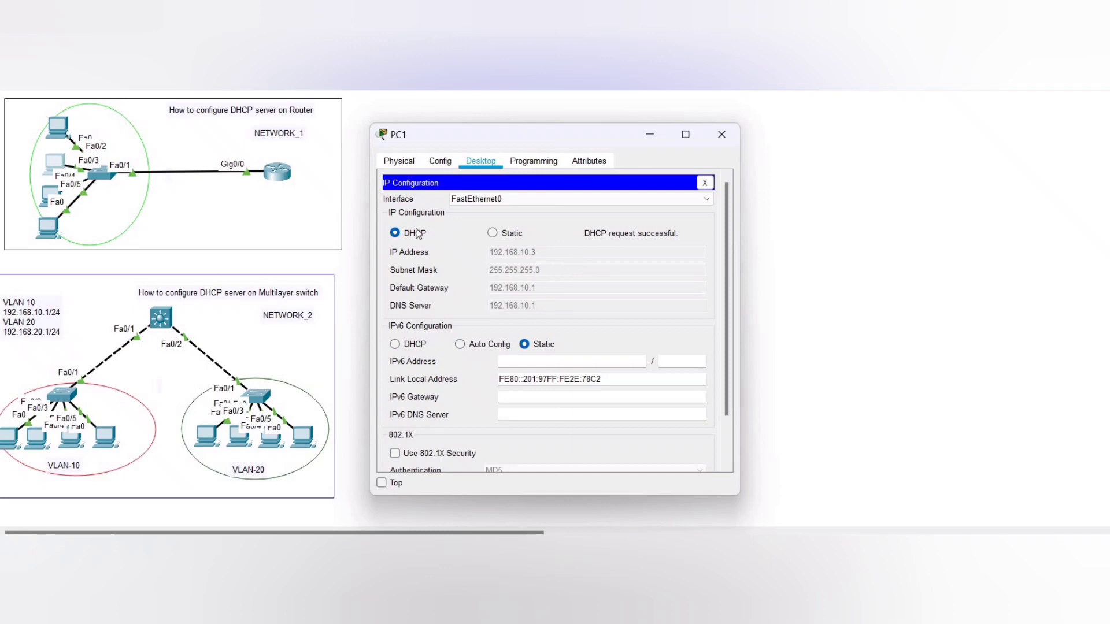
left_click(54, 196)
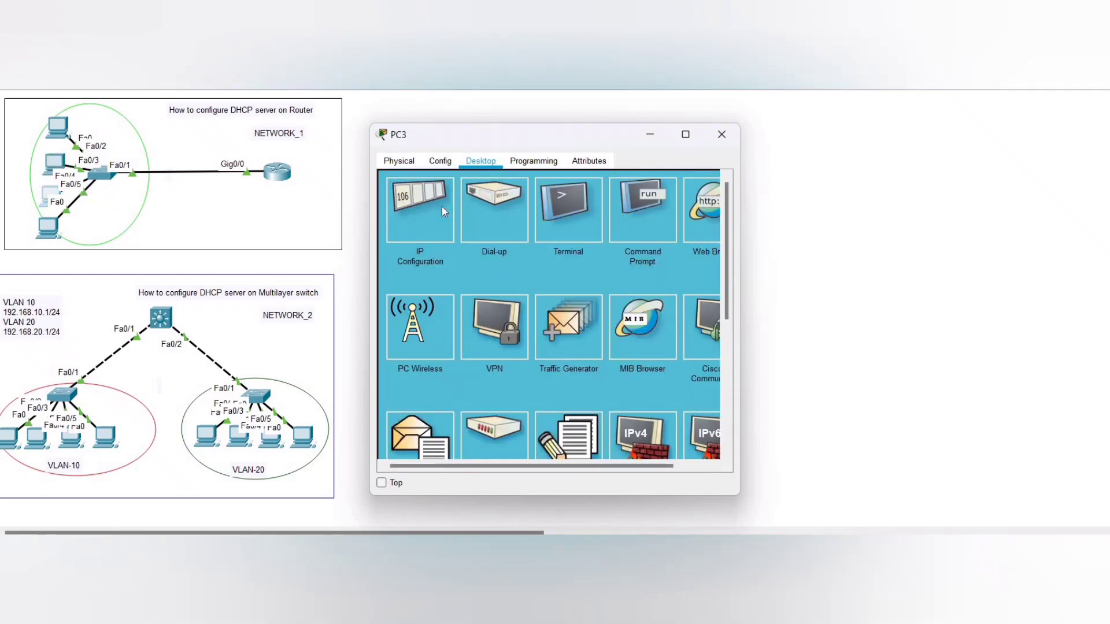
left_click(442, 207)
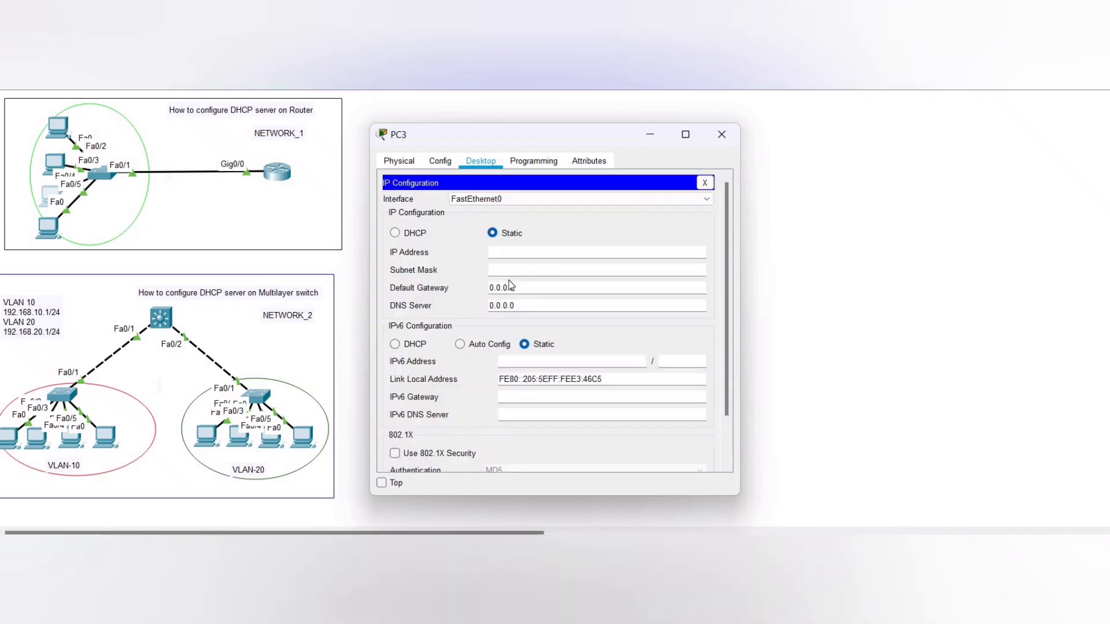
left_click(400, 233)
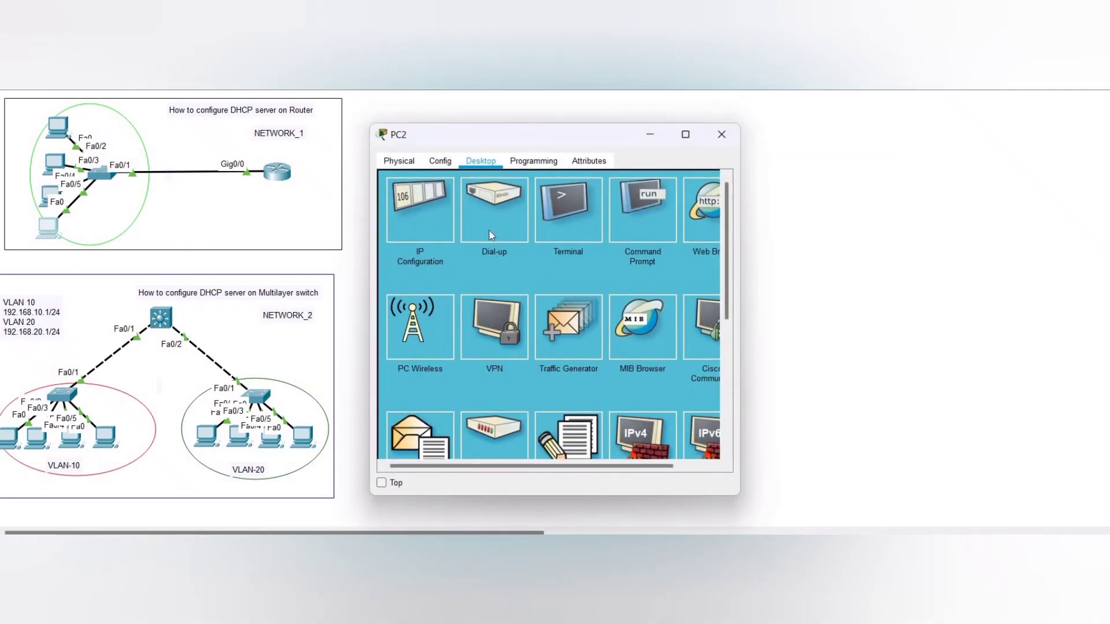
left_click(390, 238)
left_click(406, 235)
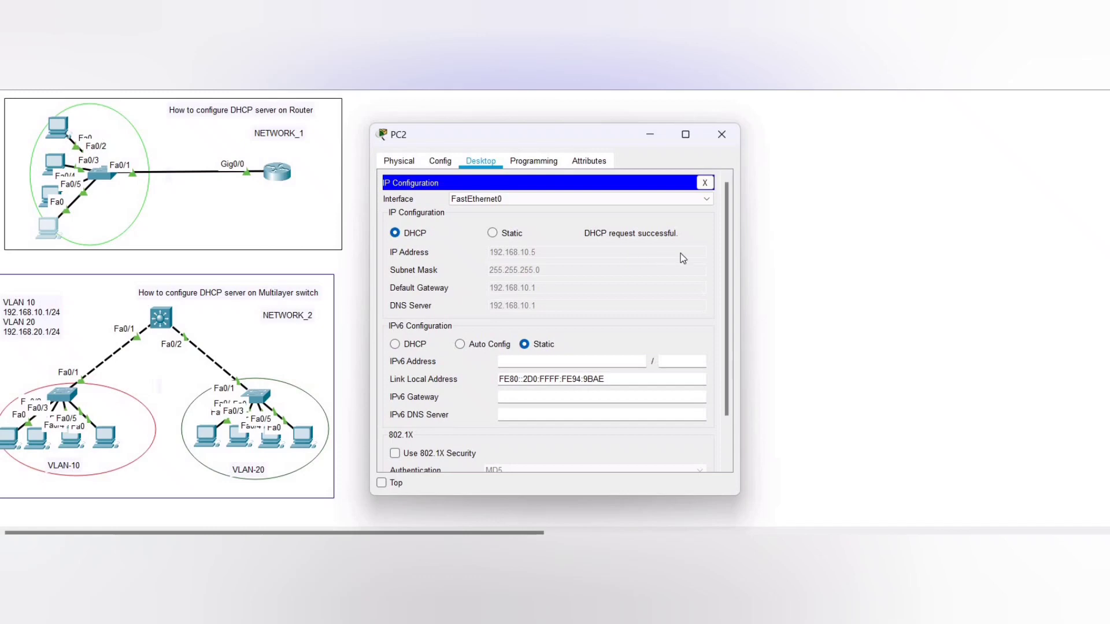
left_click(723, 137)
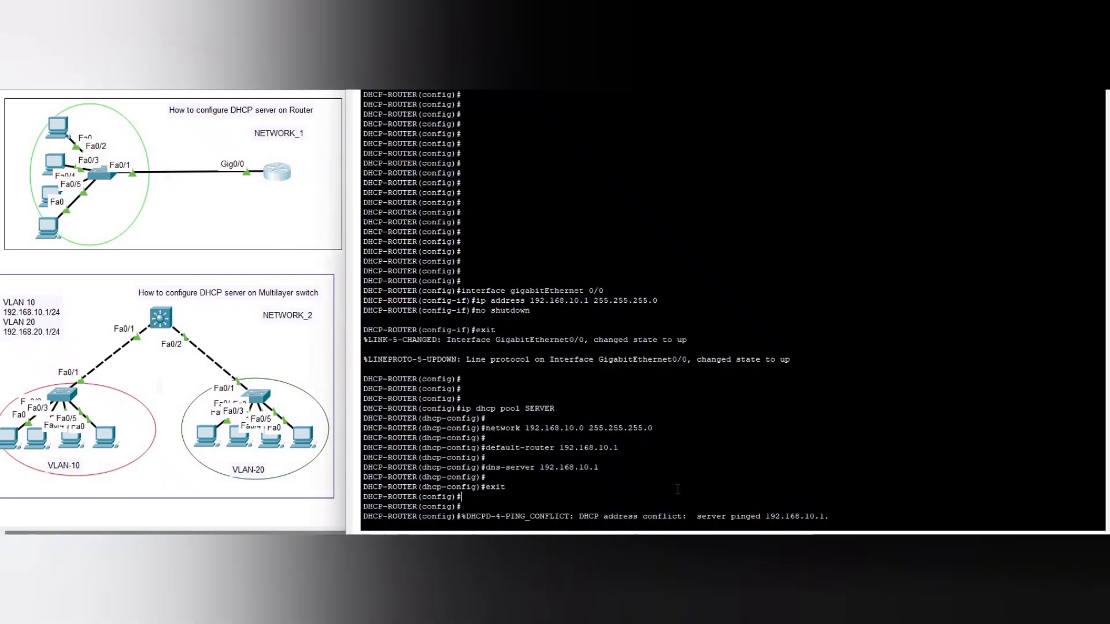
Step: Run do show ip dhcp binding and highlight the four leases 192.168.10.2–192.168.10.5
key("Return")
key("Return")
key("Return")
key("Return")
type("SHOW IP D")
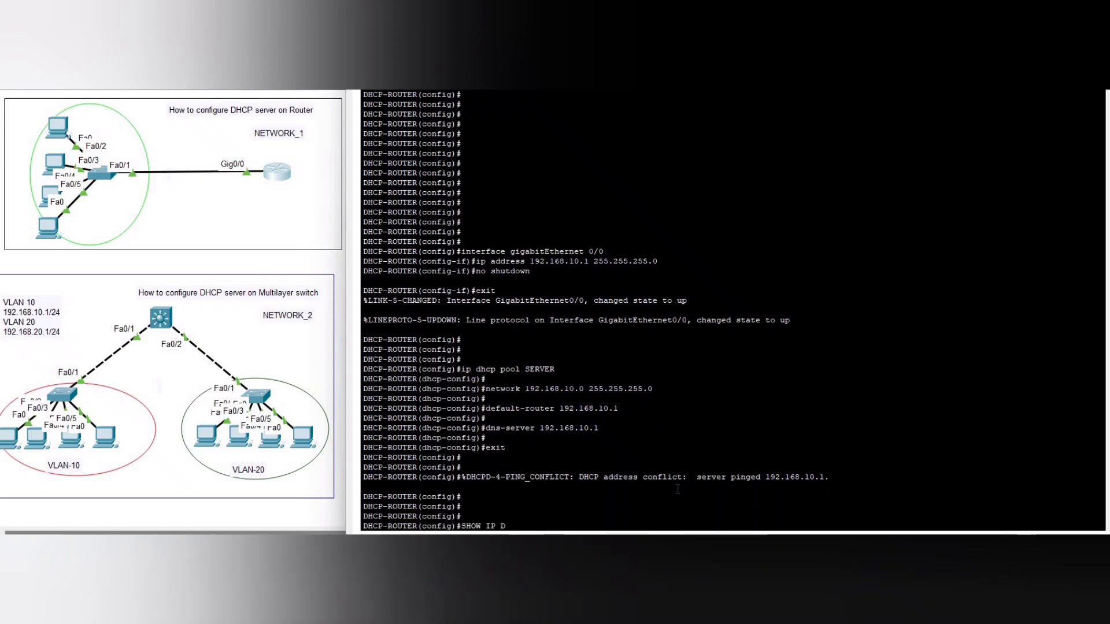
type("HCP BIN")
key("Tab")
key("Tab")
key("BackSpace")
key("BackSpace")
key("BackSpace")
key("BackSpace")
key("BackSpace")
key("BackSpace")
key("BackSpace")
key("BackSpace")
key("BackSpace")
key("BackSpace")
key("BackSpace")
key("BackSpace")
key("BackSpace")
key("BackSpace")
key("BackSpace")
key("BackSpace")
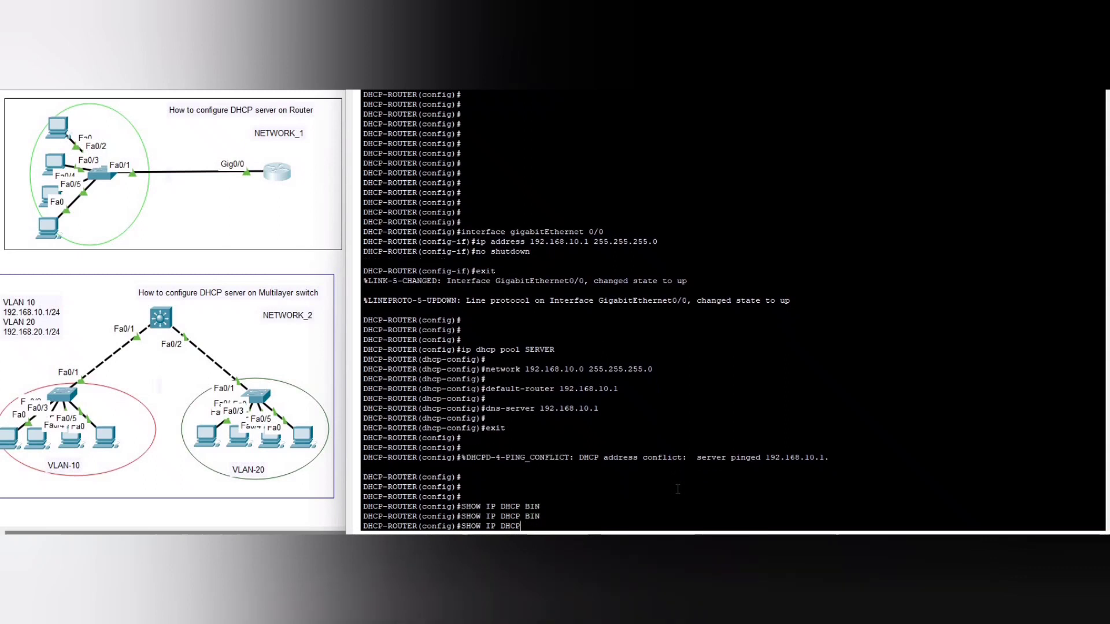
type("DO SHOW I")
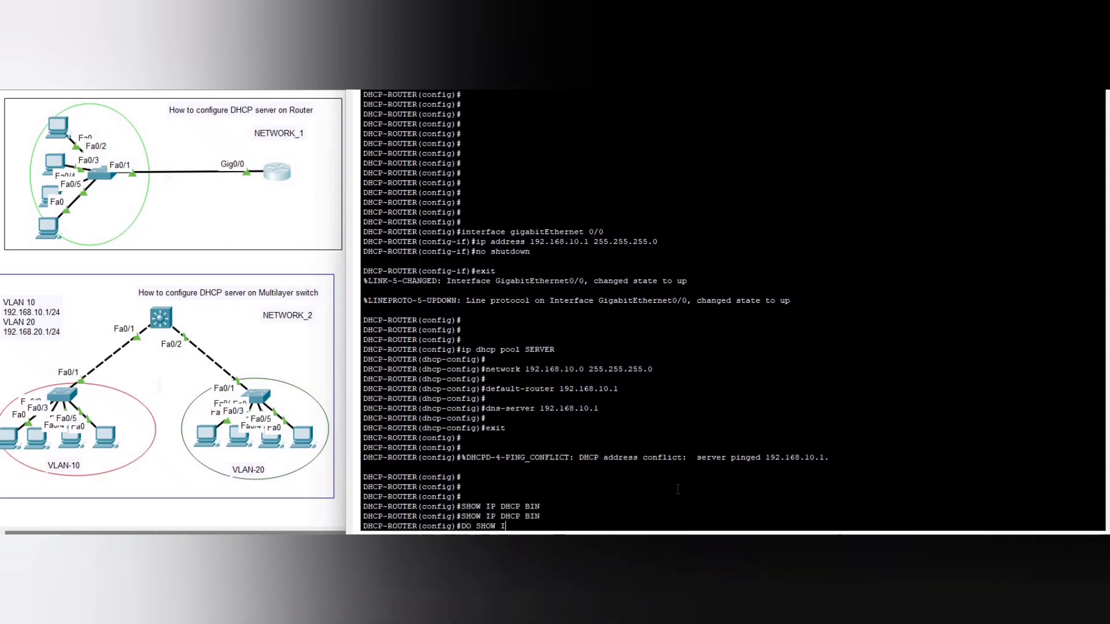
type("P DHCP BIN")
key("Return")
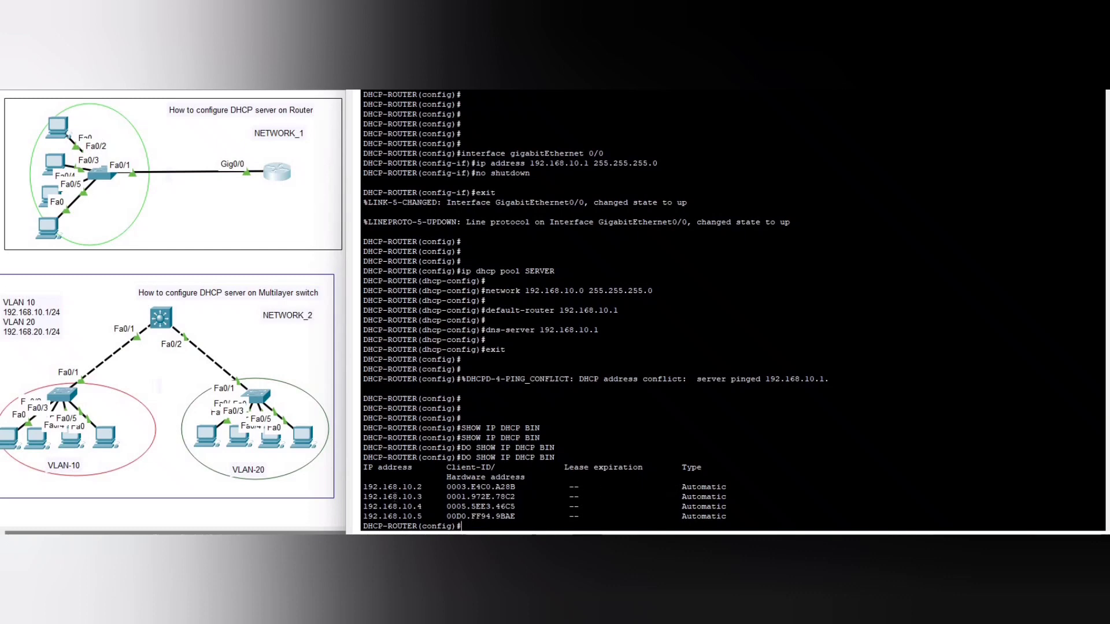
left_click_drag(363, 466, 727, 516)
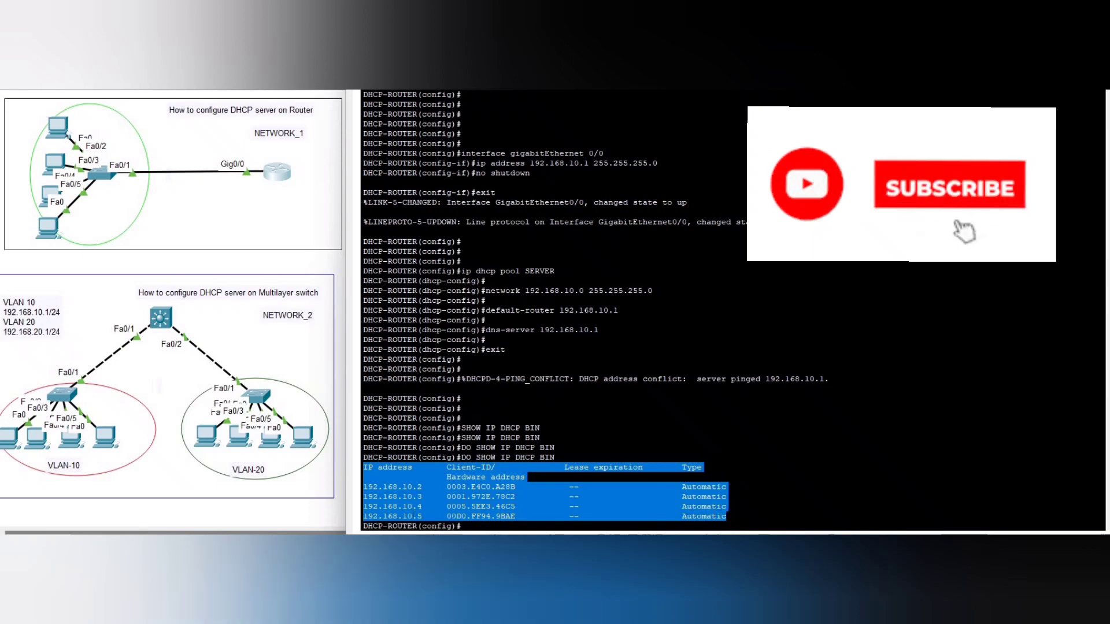
left_click(748, 484)
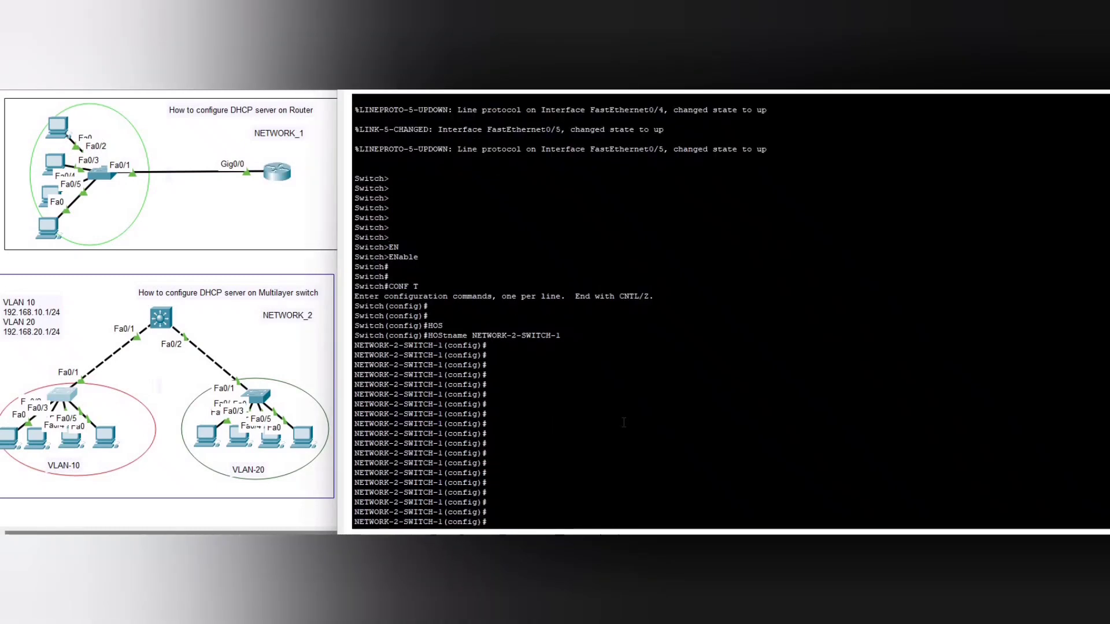
Step: Create VLAN 10 named PHASE-1 on NETWORK-2-SWITCH-1
key("Return")
key("Return")
key("Return")
key("Return")
key("Return")
key("Return")
key("Return")
key("Return")
key("Return")
key("Return")
key("Return")
key("Return")
key("Return")
key("Return")
key("Return")
key("Return")
key("Return")
key("Return")
key("Return")
key("Return")
key("Return")
key("Return")
key("Return")
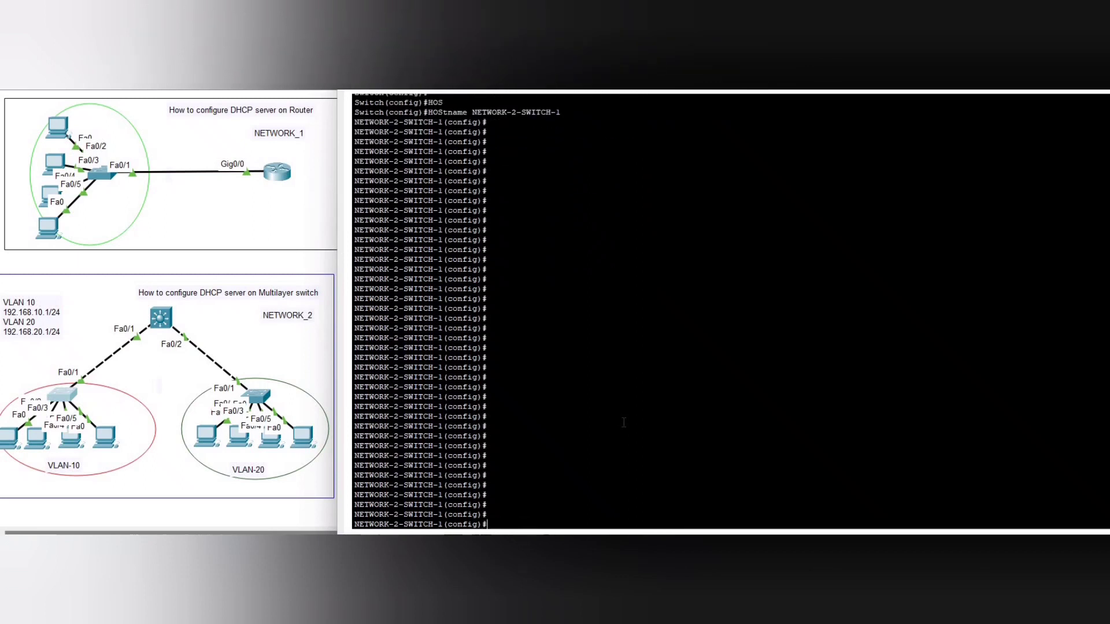
type("VLAN 10")
key("Return")
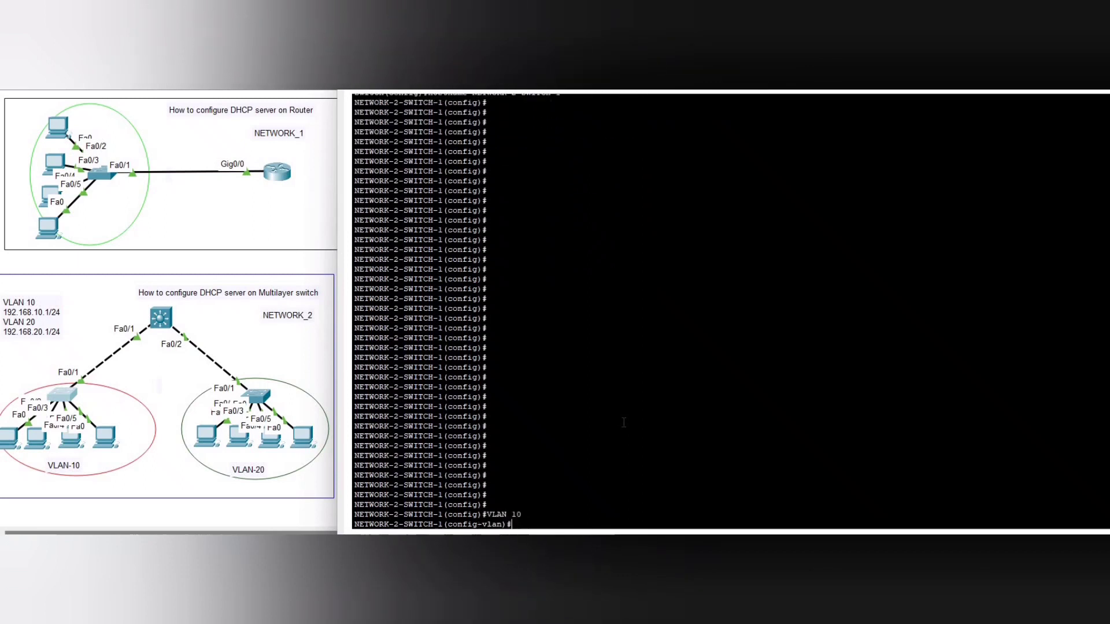
type("NAME PHA")
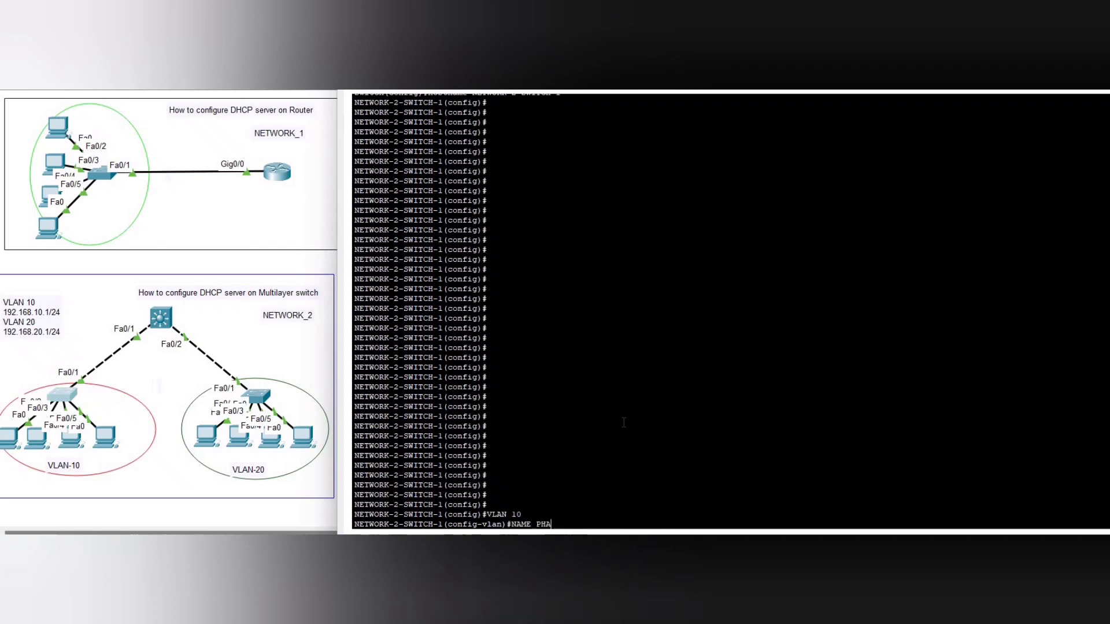
type("SE-1")
key("Return")
key("Return")
key("Return")
type("EXIT")
key("Return")
key("Return")
key("Return")
key("Return")
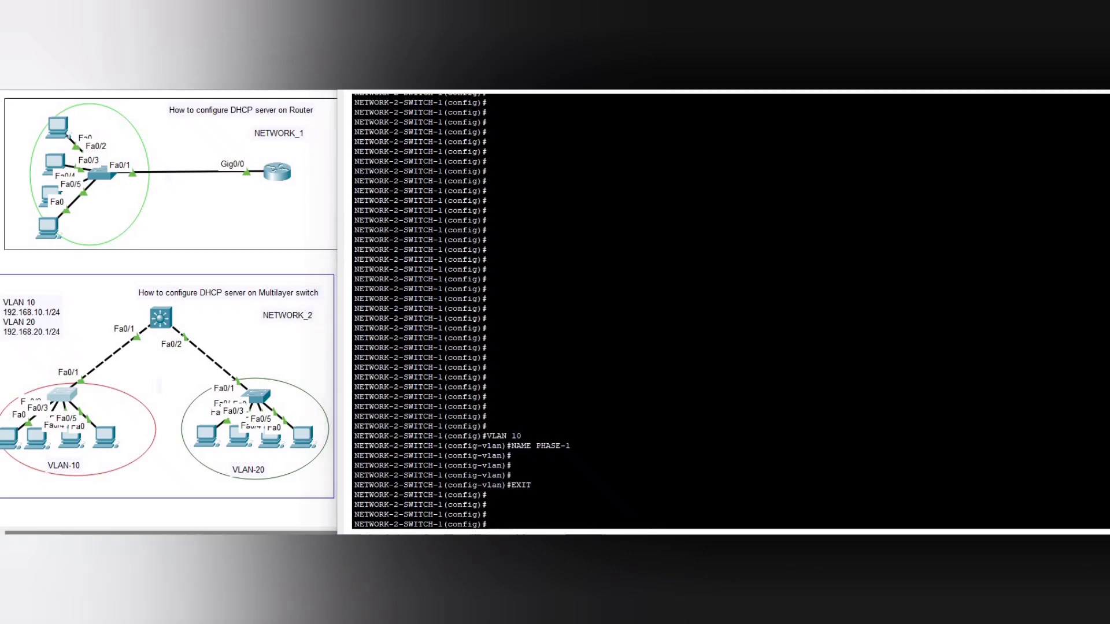
Step: Paste the Fa0/2-5 port assignments, which are rejected, then re-enter global configuration mode
type("interface range fasthernet 0/2-5 switchport mode access switchport access vlan 10")
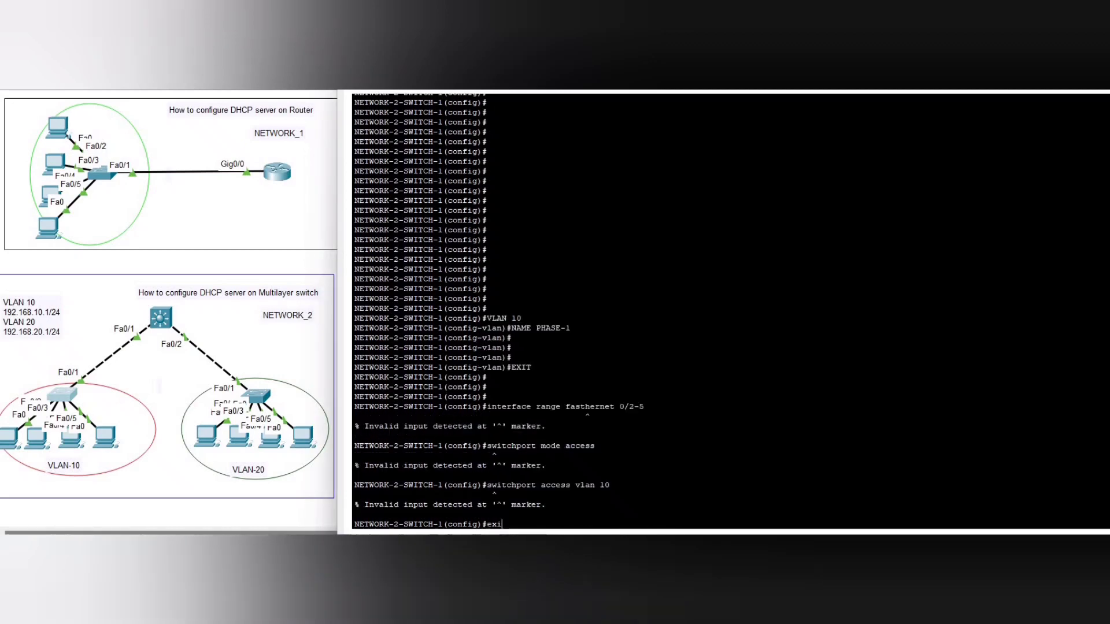
type("exi")
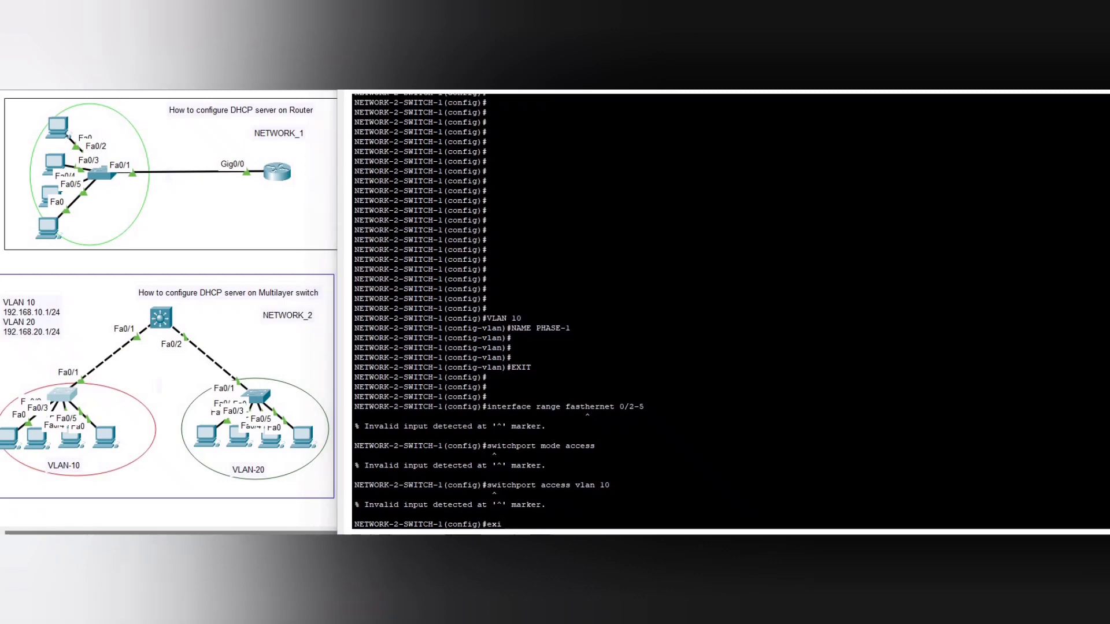
key("Return")
key("Return")
key("Return")
key("Return")
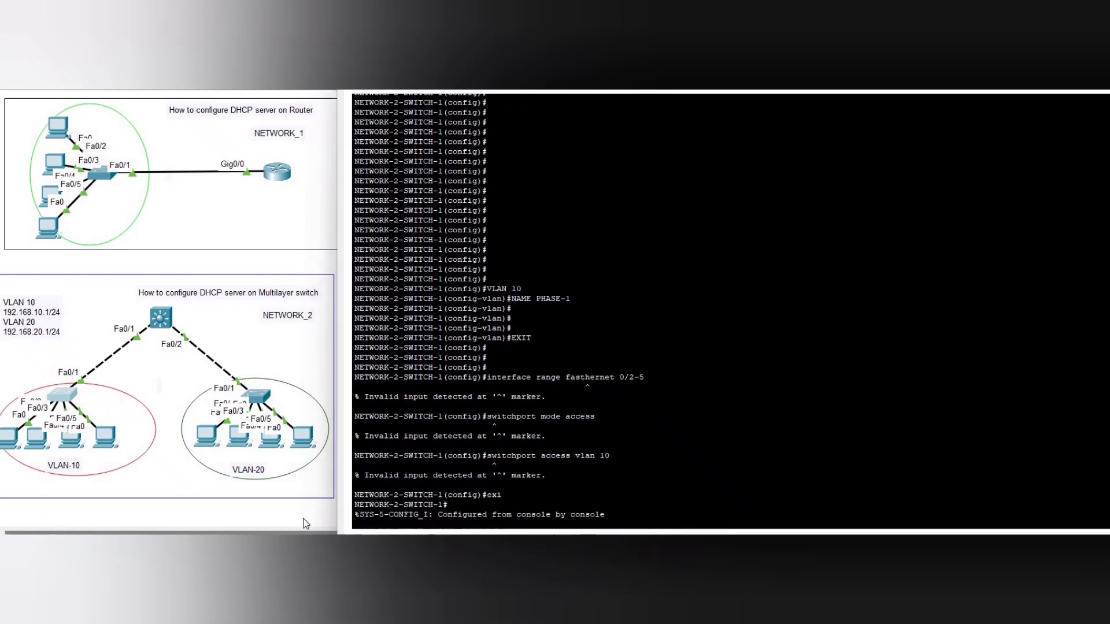
key("Return")
key("Return")
key("Return")
type("CONF T")
key("Return")
key("Return")
key("Return")
key("Return")
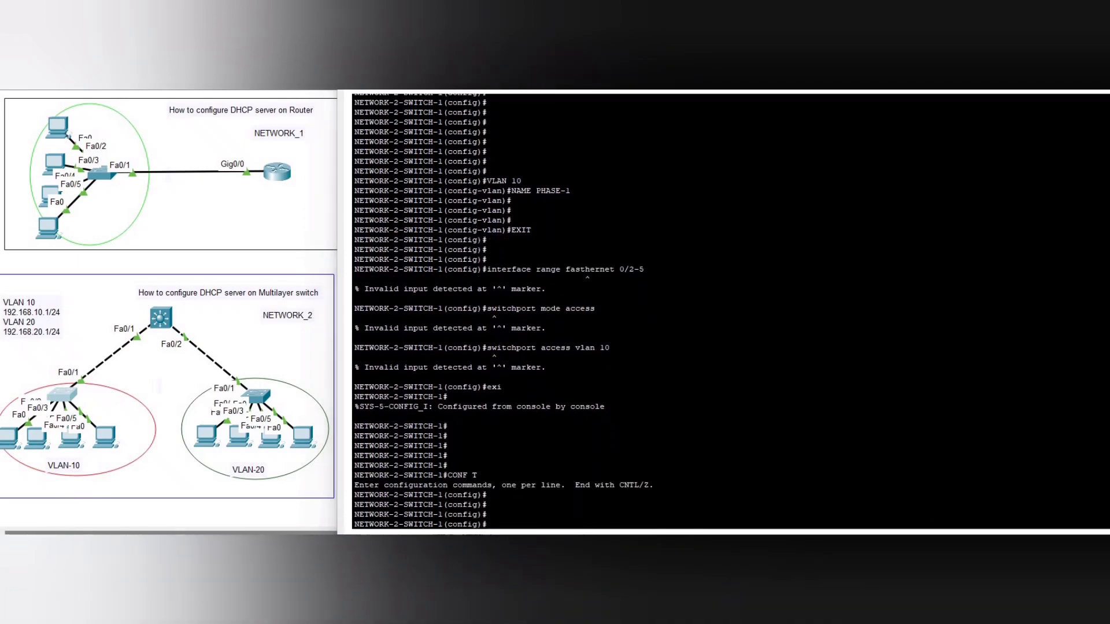
Step: Paste the configuration making Fa0/2–Fa0/5 access ports in VLAN 10
type("interface range fastethernet 0/2-5 switchport mode access switchport access vlan 10 exit")
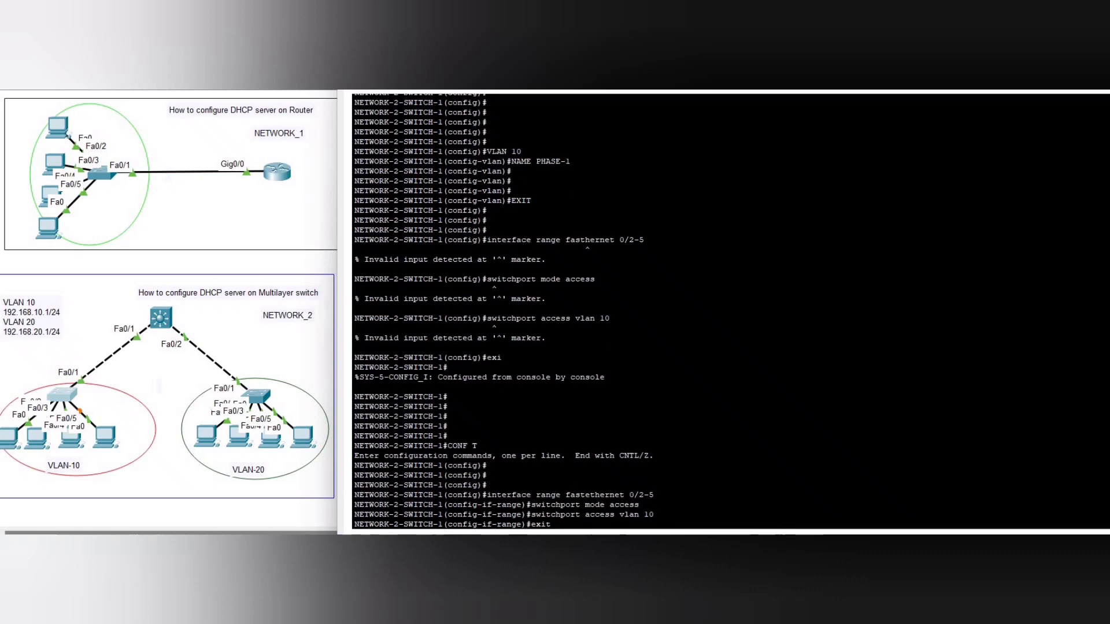
key("Return")
key("Return")
left_click_drag(551, 486, 468, 457)
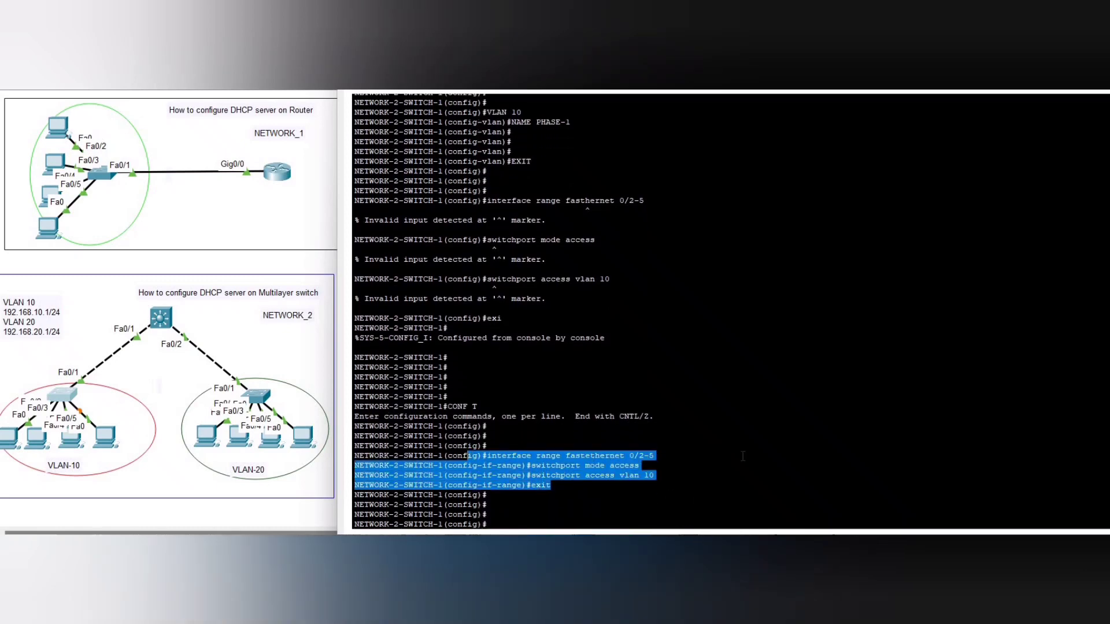
right_click(743, 457)
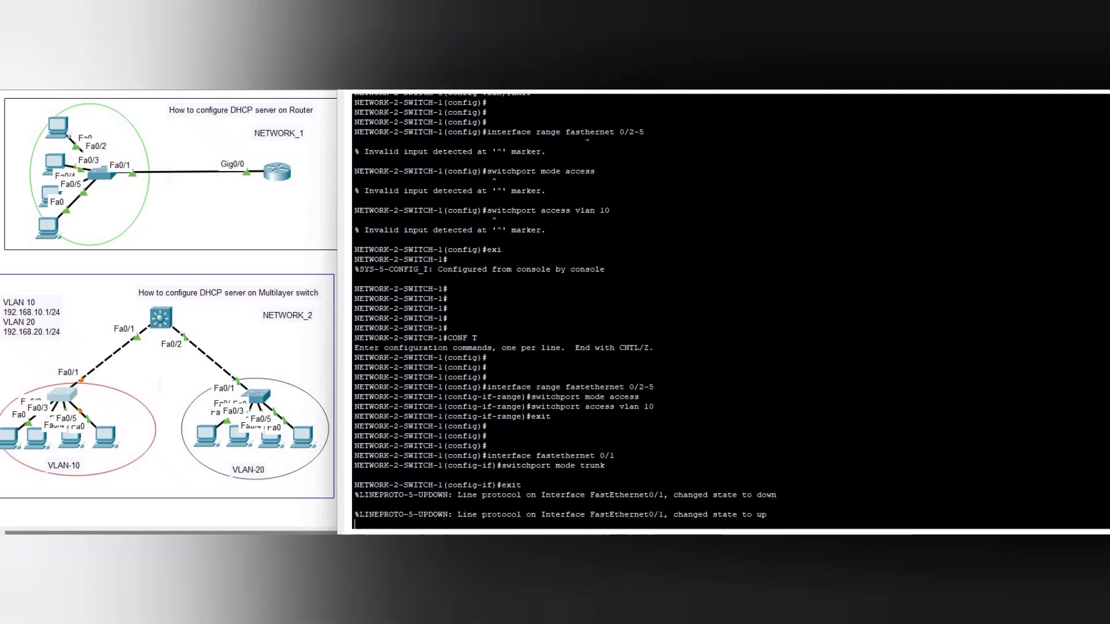
Step: Make Fa0/1 a trunk port and leave configuration mode
key("Return")
key("Return")
key("Return")
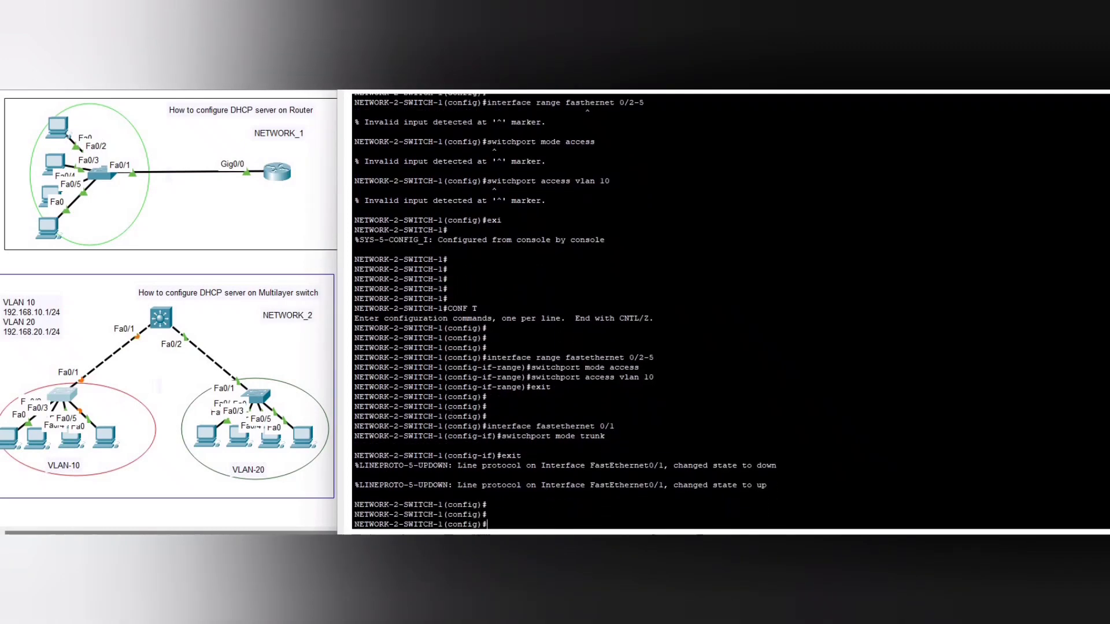
left_click_drag(606, 437, 449, 417)
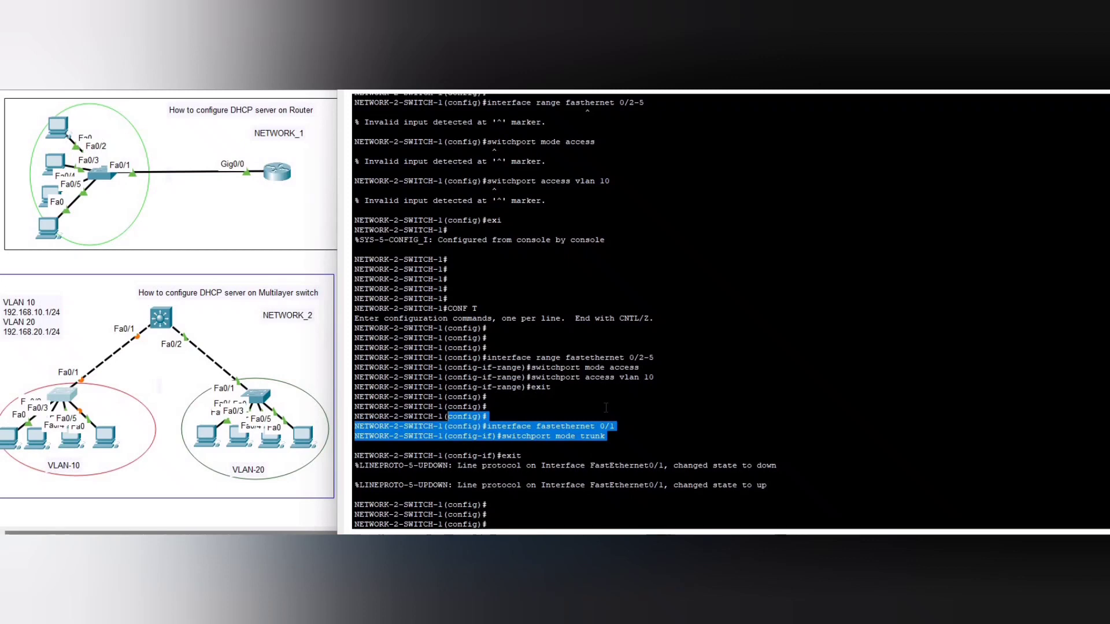
left_click(569, 406)
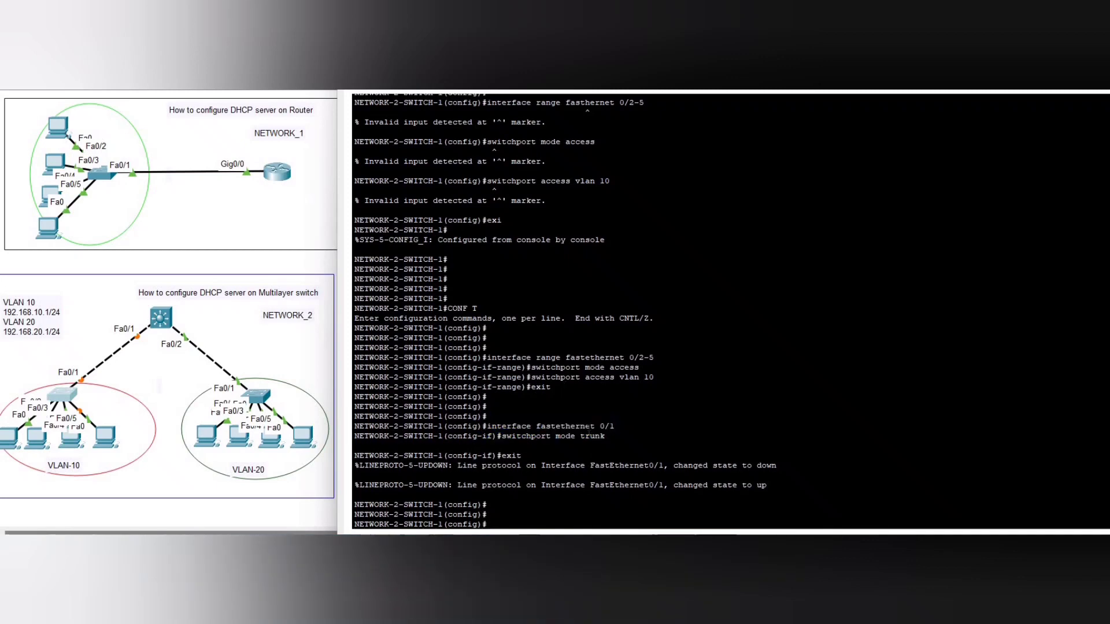
key("Return")
key("Return")
key("Return")
key("Return")
key("Return")
key("Return")
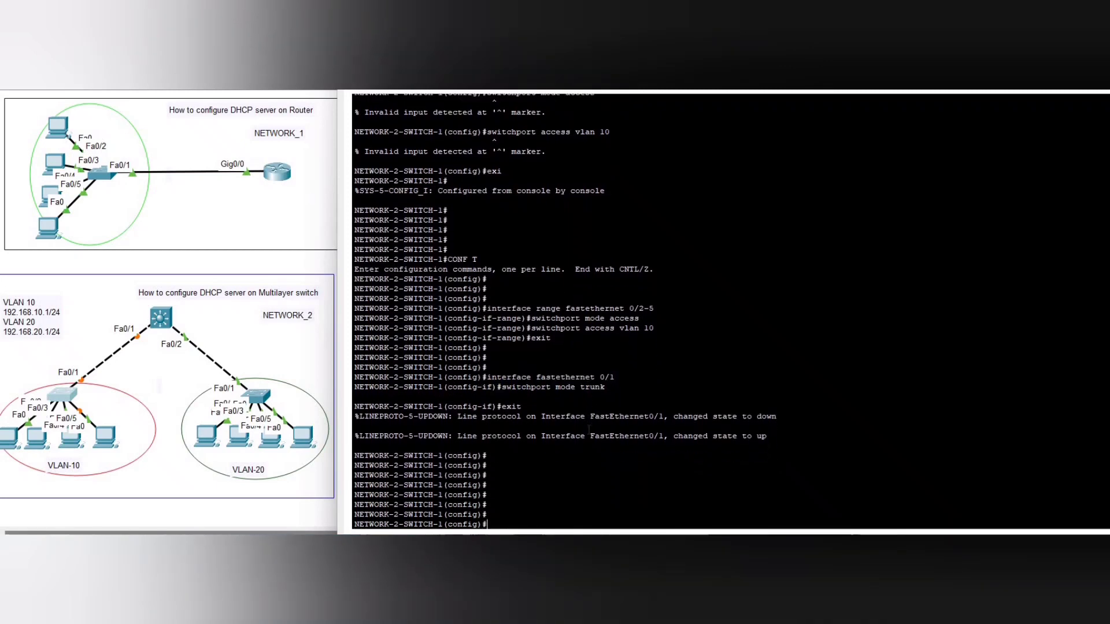
type("exit")
key("Return")
key("Return")
key("Return")
key("Return")
key("Return")
key("Return")
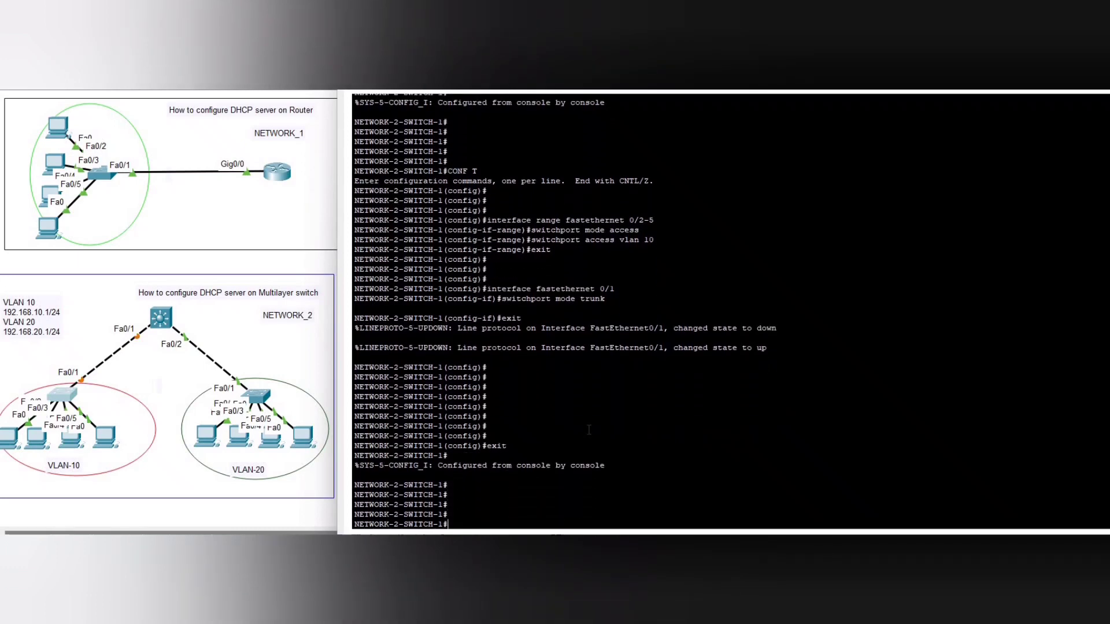
Step: Run show vlan brief and highlight the VLAN 10 PHASE-1 row with Fa0/2–Fa0/5
type("show vlan vr")
key("Return")
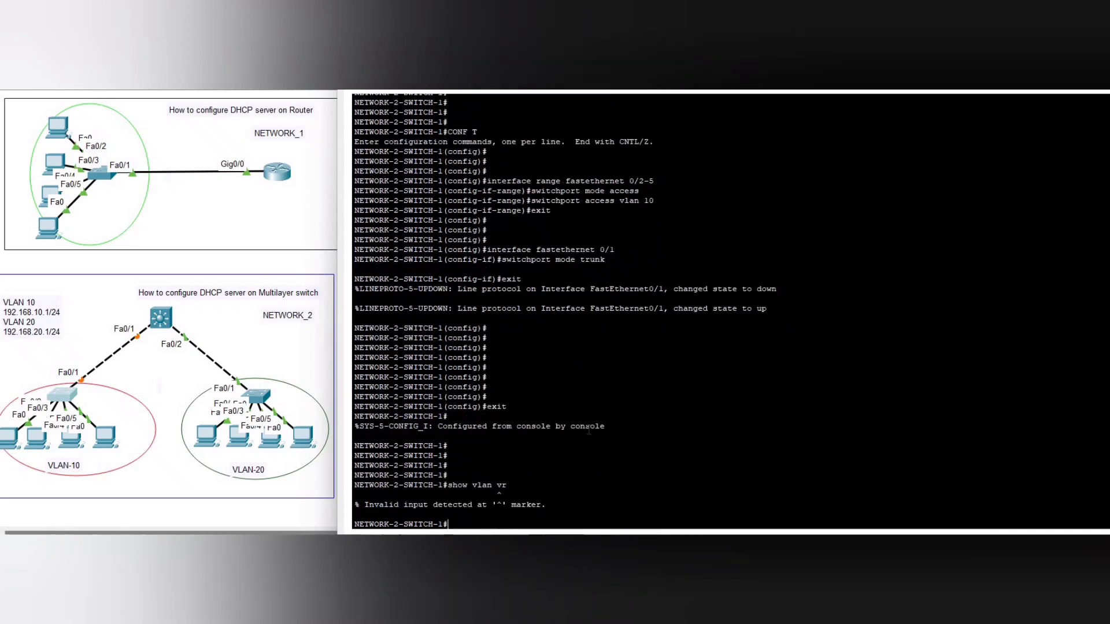
type("show ")
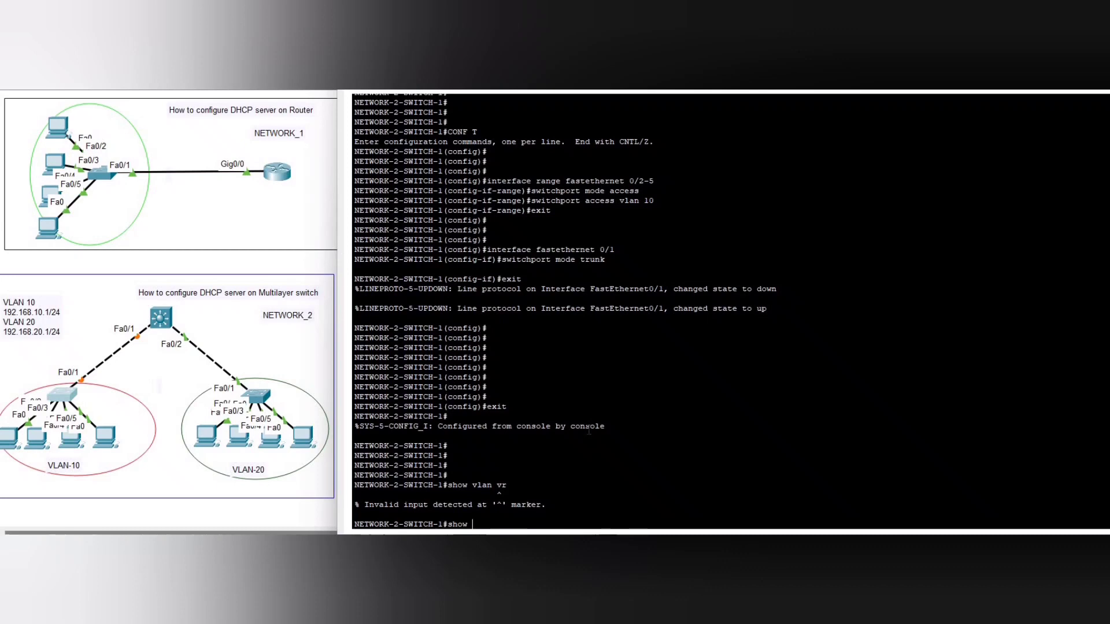
type("vlan br")
key("Tab")
key("Return")
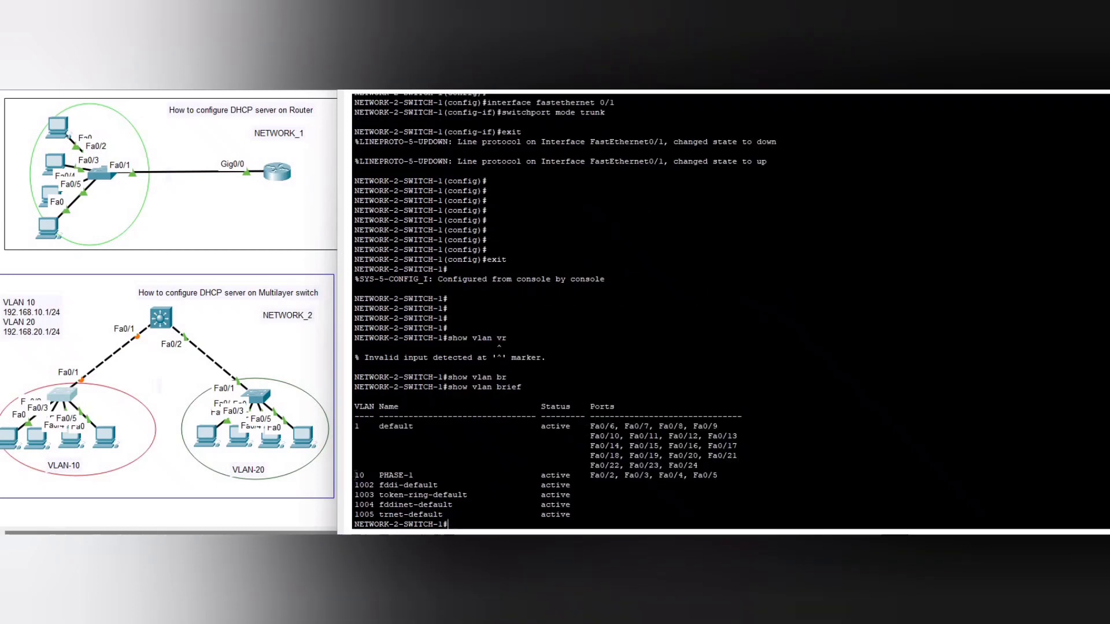
left_click_drag(354, 476, 728, 481)
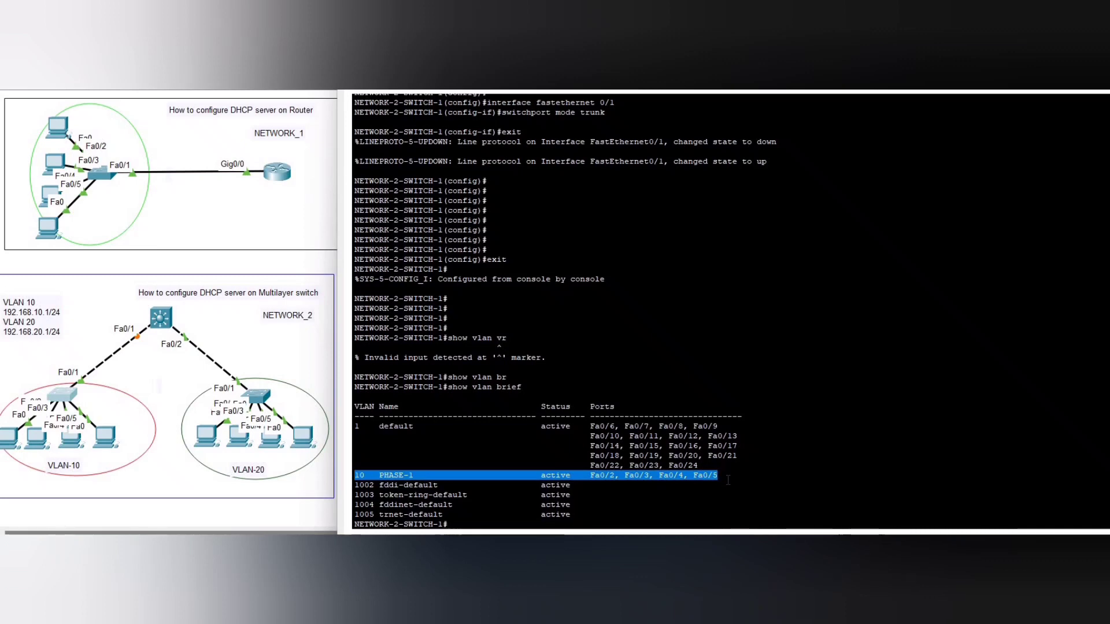
left_click(740, 472)
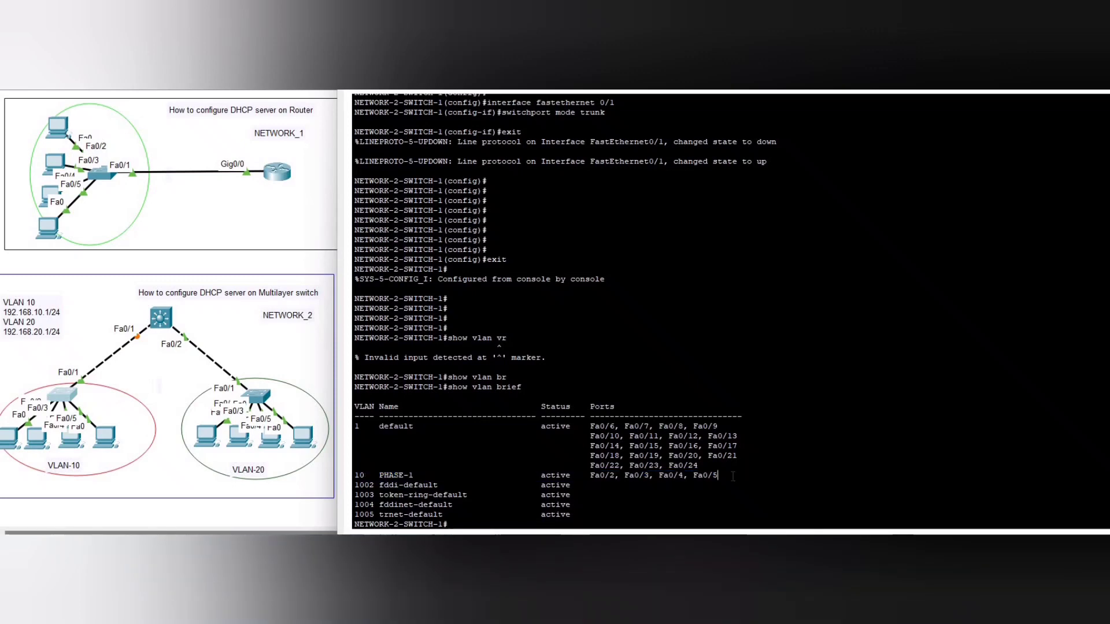
Step: Run show interfaces trunk and highlight Fa0/1 trunking VLANs 1 and 10
key("Return")
key("Return")
key("Return")
key("Return")
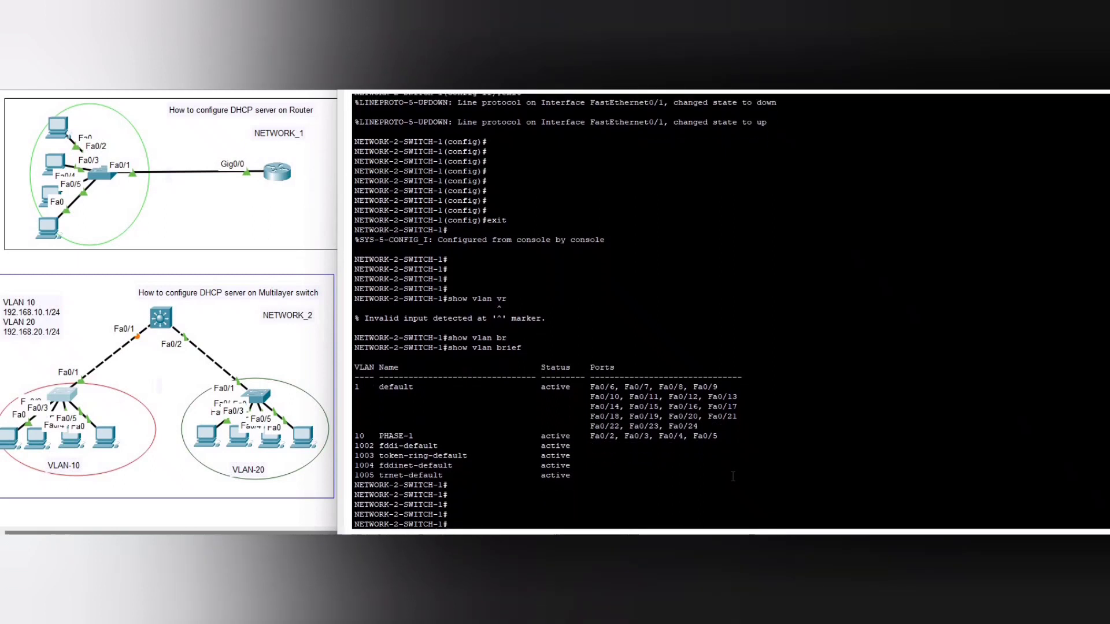
type("show ")
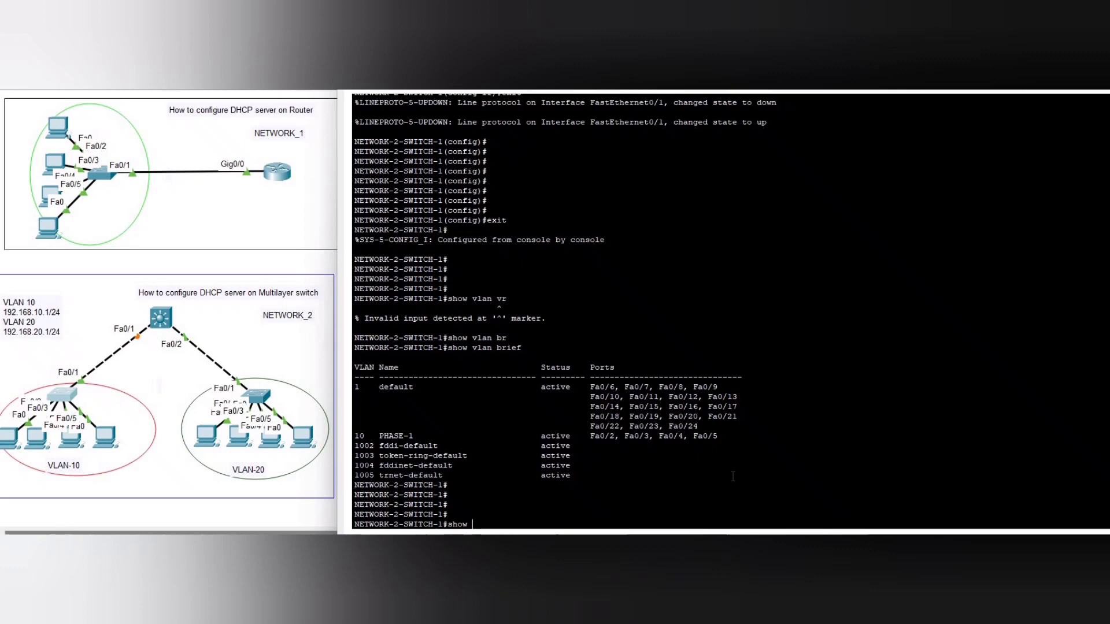
type("int")
key("Tab")
type("tr")
key("Tab")
key("Return")
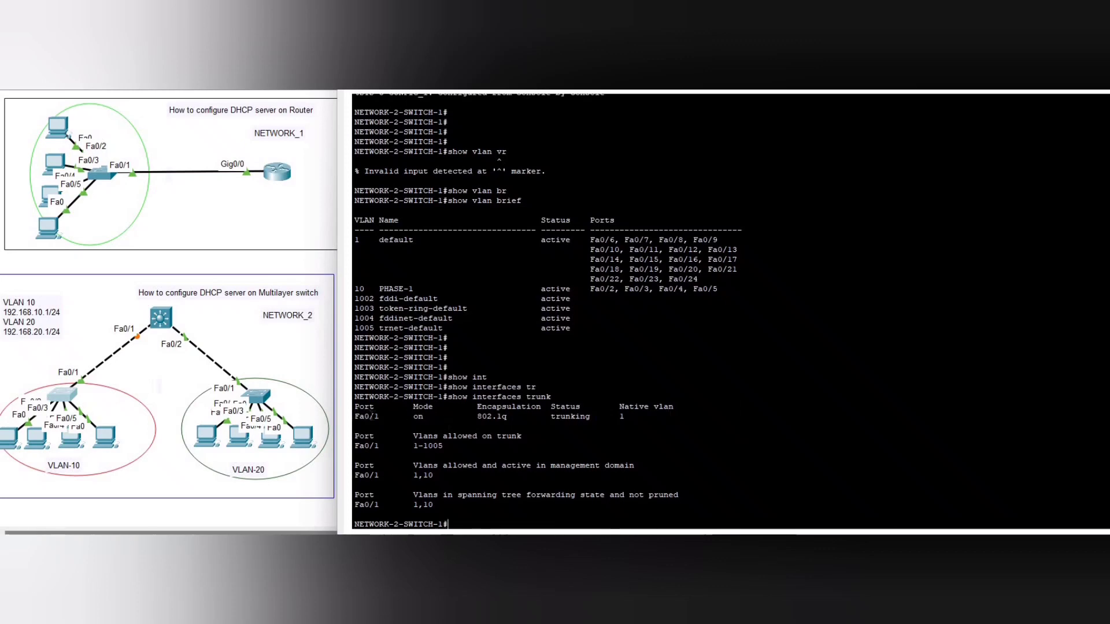
left_click_drag(355, 417, 679, 428)
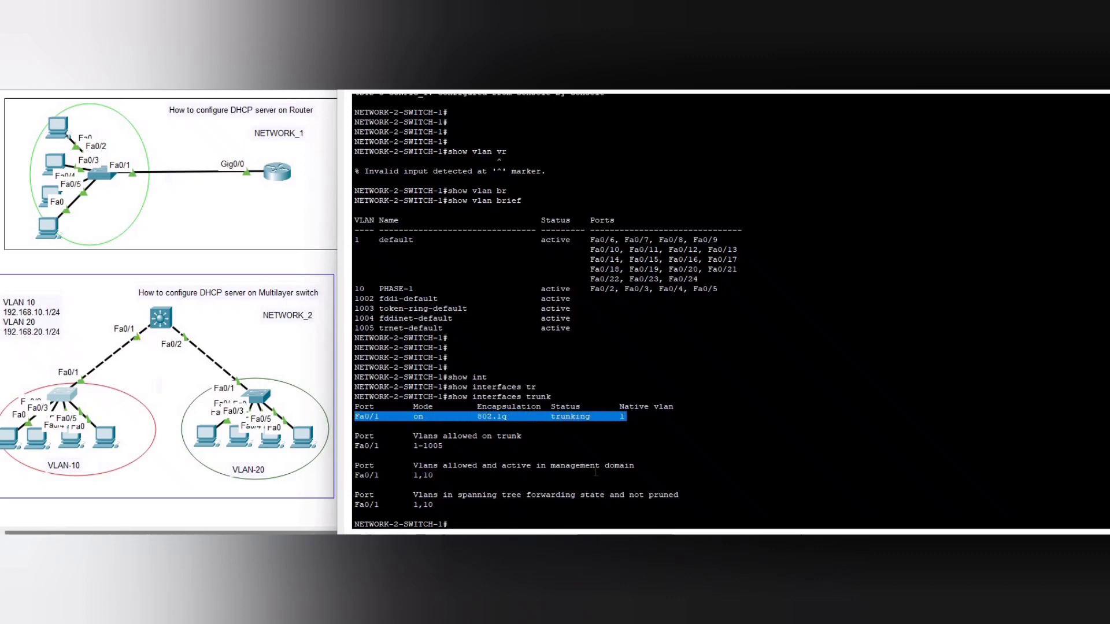
left_click(596, 472)
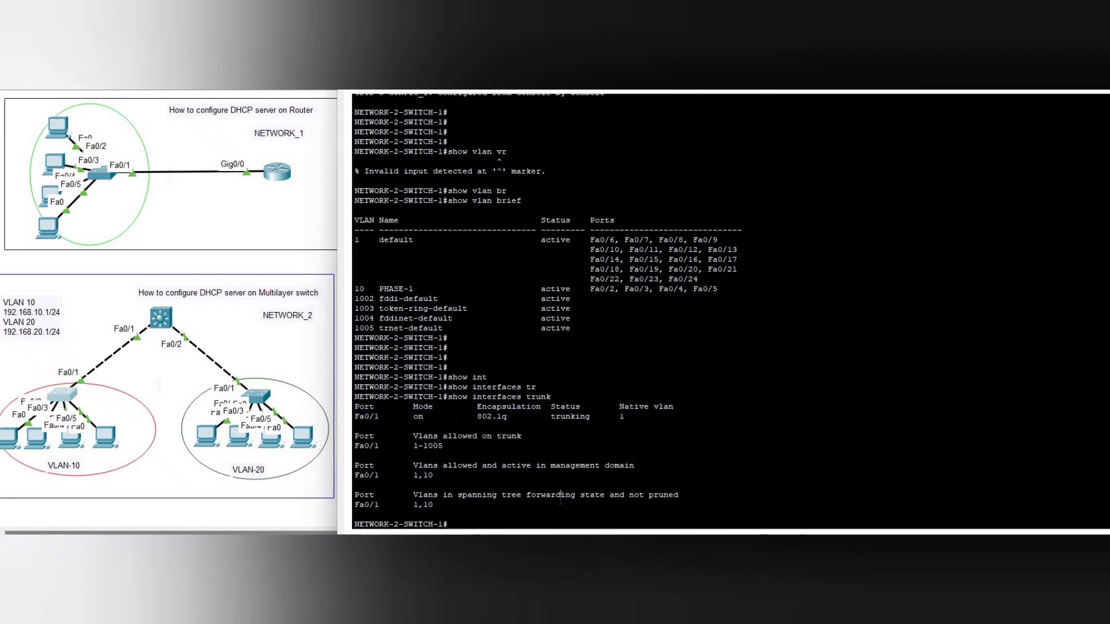
Step: Enter configuration mode for interface FastEthernet0/1 on NETWORK-2-SWITCH-1
key("Return")
key("Return")
type("conf t")
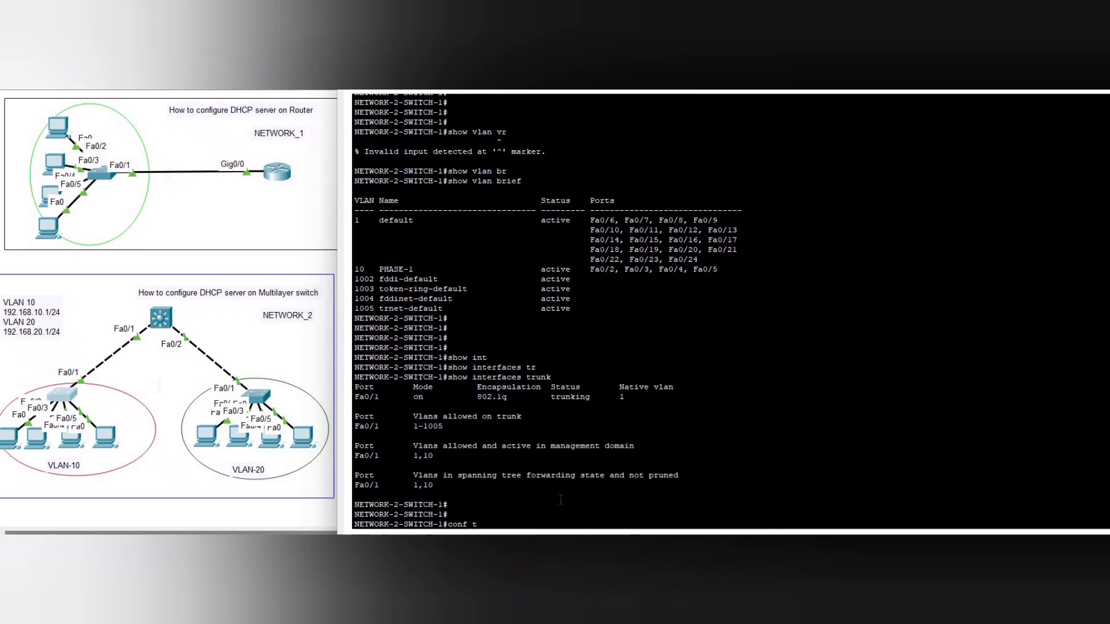
key("Return")
type("interface f")
key("Tab")
type("f")
key("Tab")
type("0/1")
key("Return")
Step: Apply switchport trunk allowed vlan all to Fa0/1, then exit interface mode
type("swi")
key("Tab")
type("tr")
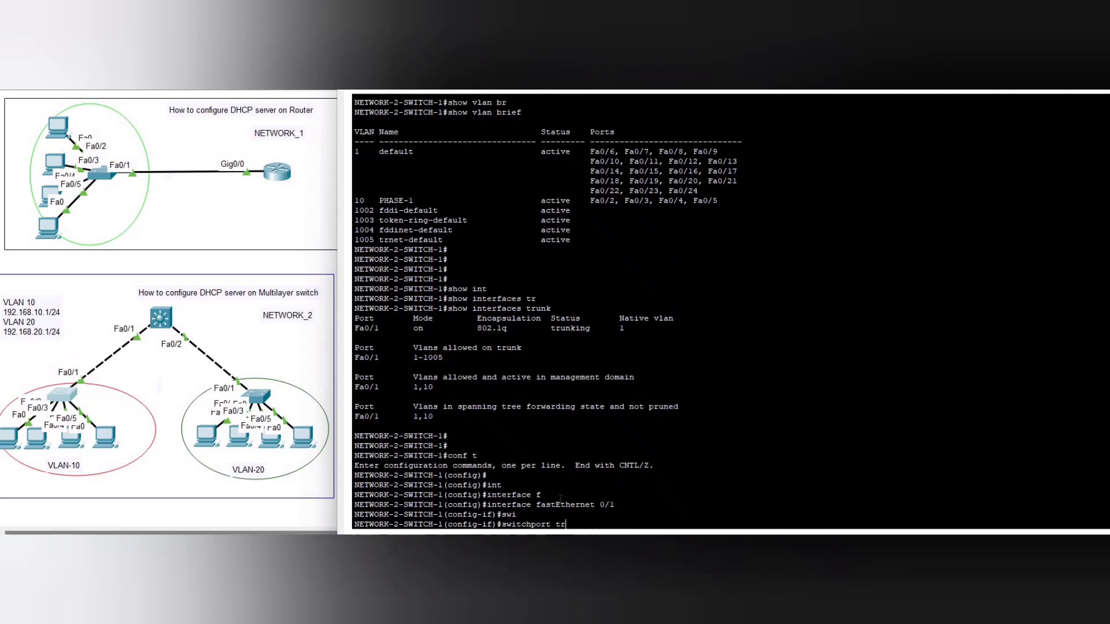
key("Tab")
type("v")
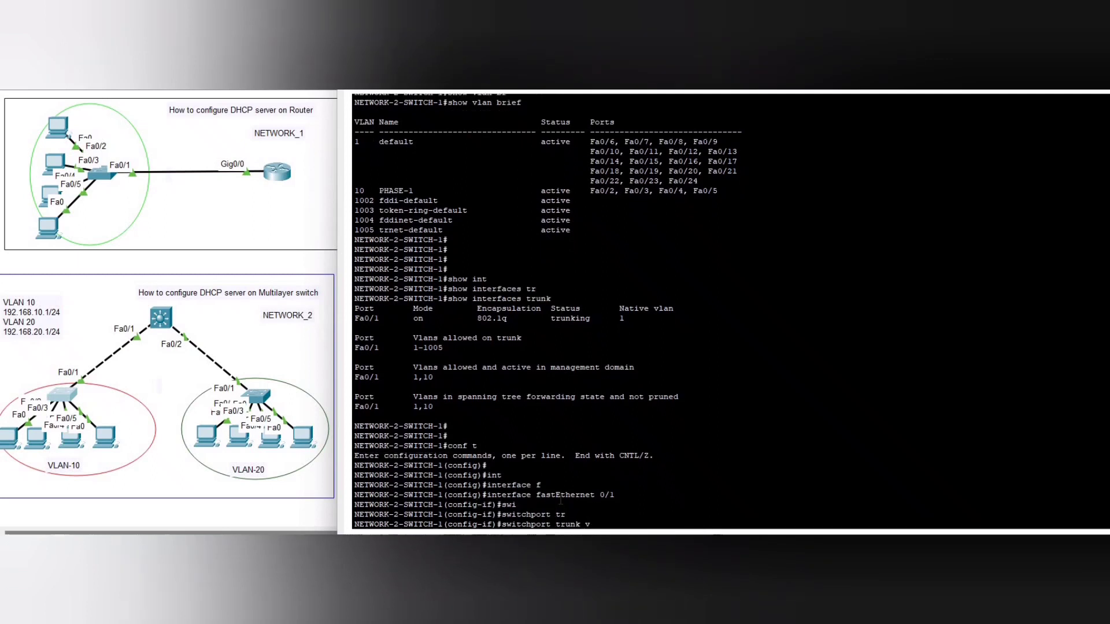
type("lan all")
key("Tab")
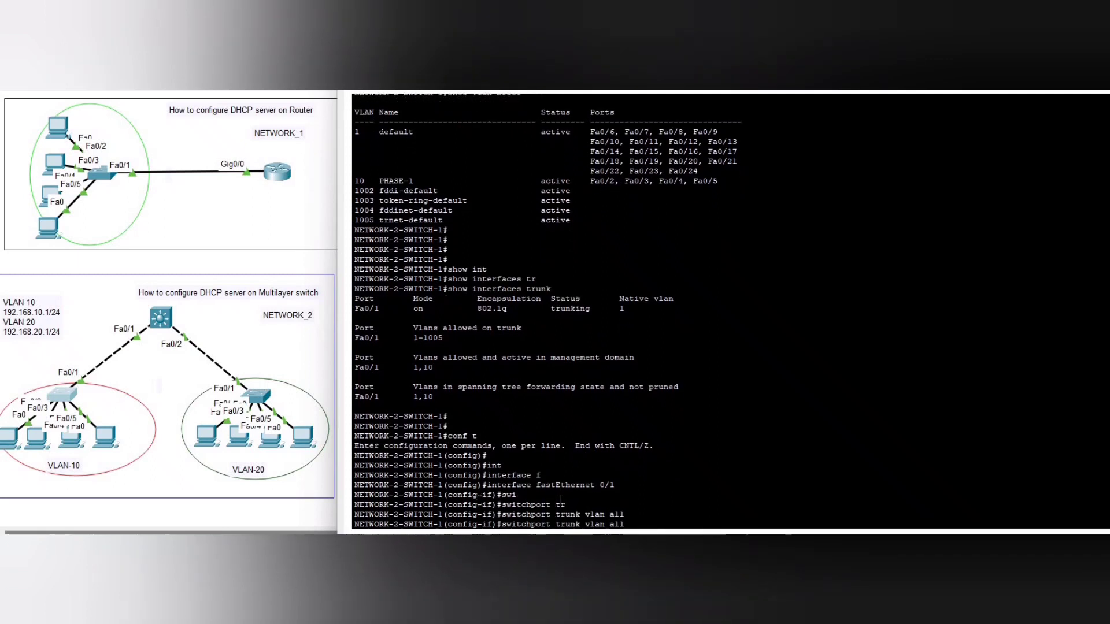
key("BackSpace")
key("BackSpace")
key("BackSpace")
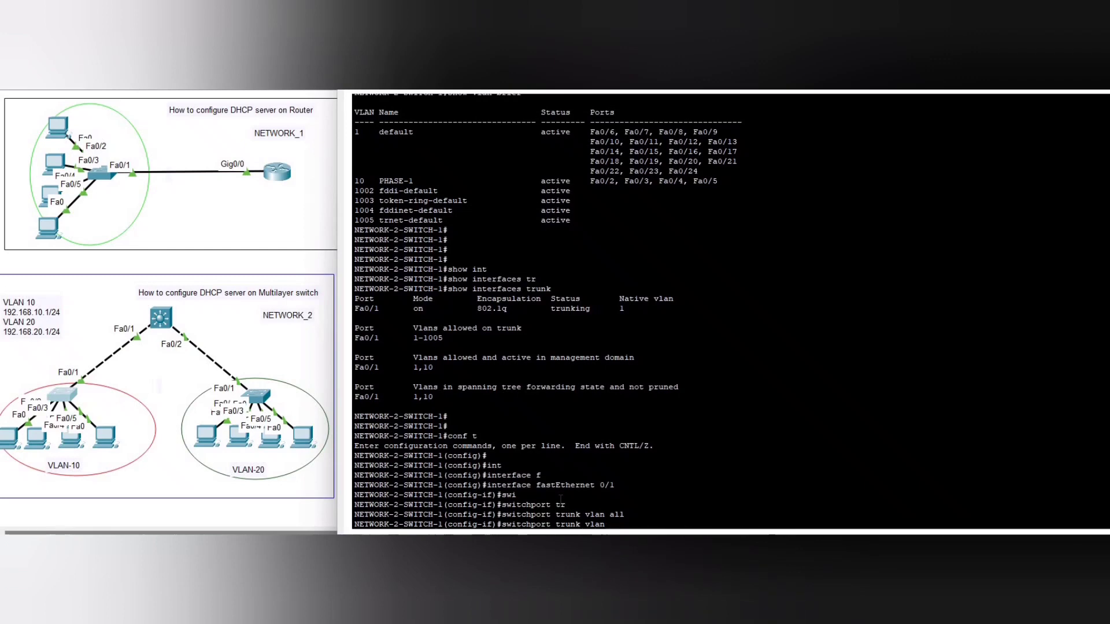
key("BackSpace")
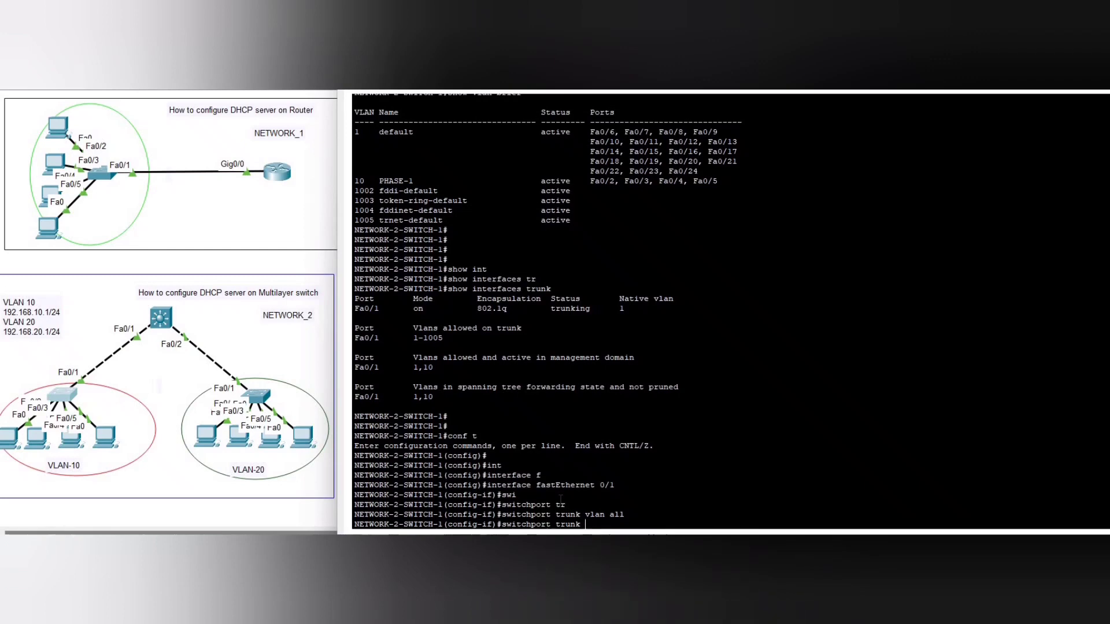
type("all")
key("Tab")
type("vlan")
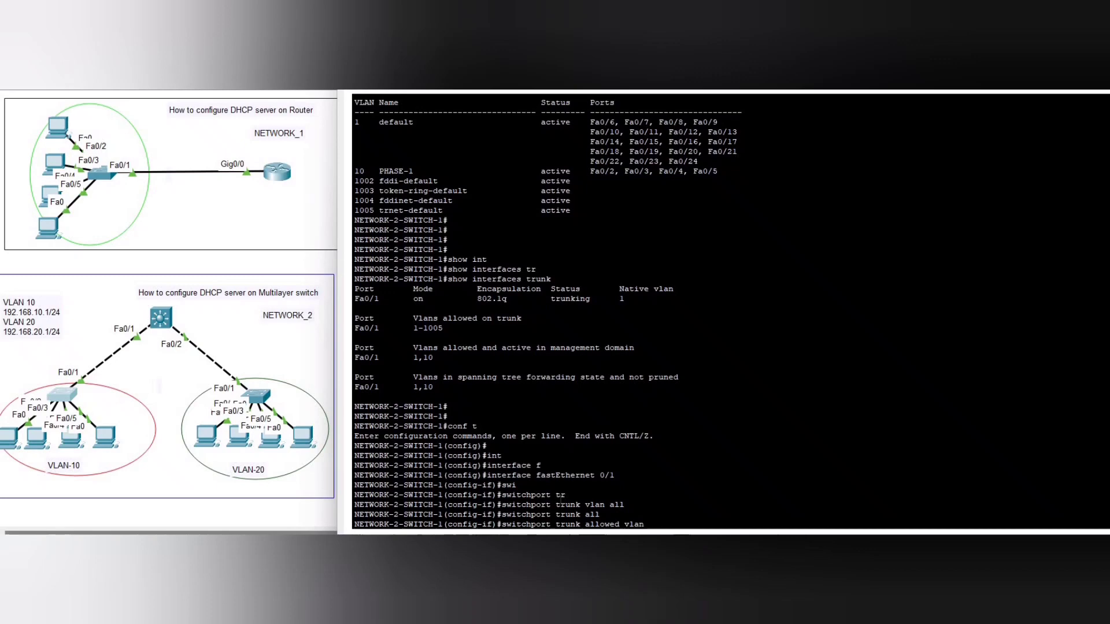
type(" all")
key("Return")
key("Return")
key("Return")
key("Return")
type("exit")
key("Return")
key("Return")
key("Return")
key("Return")
key("Return")
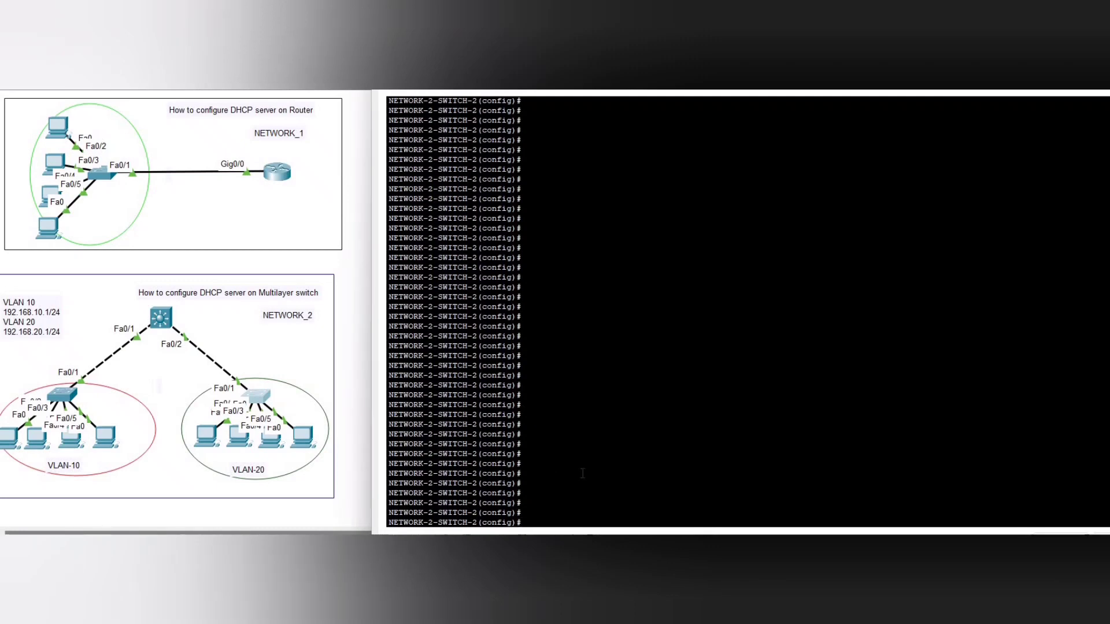
Step: Create VLAN 20 named phase-2 on NETWORK-2-SWITCH-2
type("vlan 20")
key("Return")
key("Return")
key("Return")
type("name")
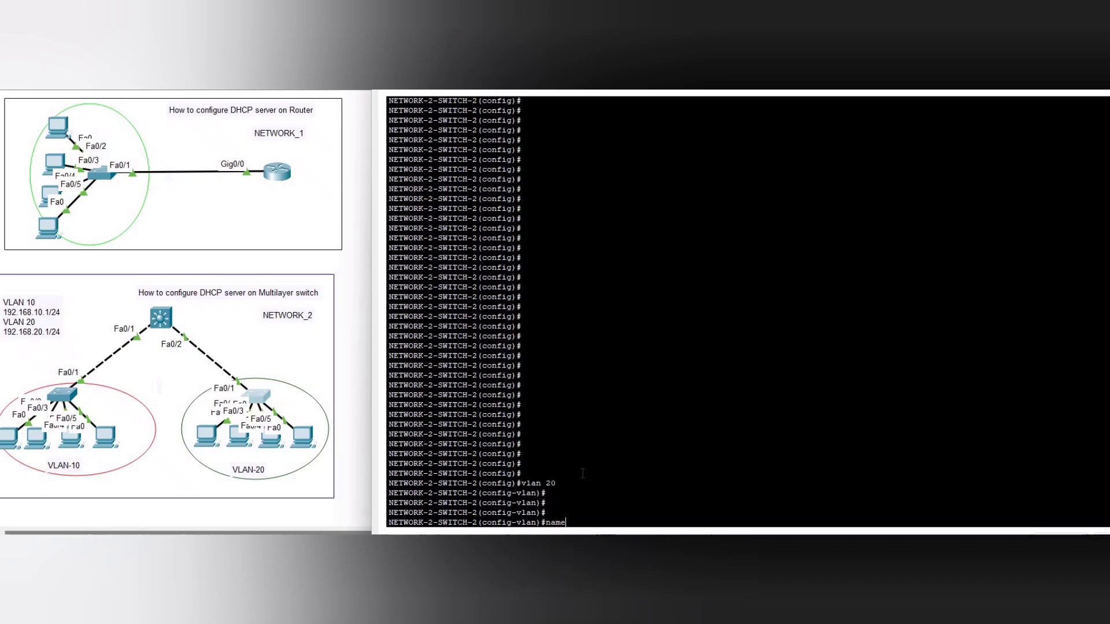
type(" phase-2")
key("Return")
key("Return")
key("Return")
key("Return")
type("exit")
key("Return")
key("Return")
key("Return")
key("Return")
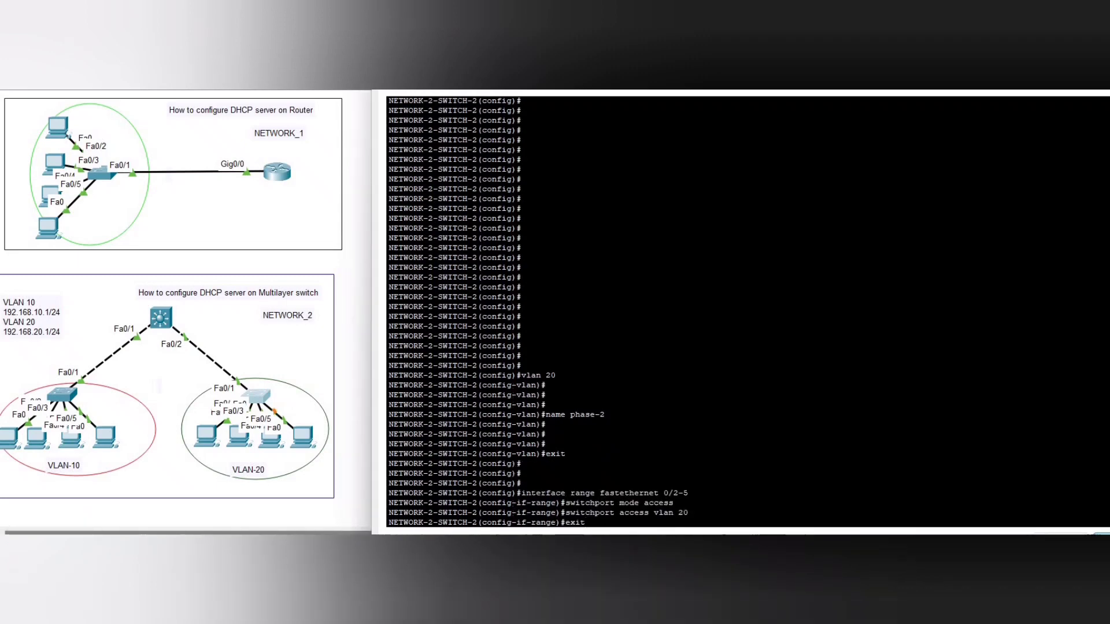
Step: Mark the interface range fa0/2-5, switchport mode access and access vlan 20 commands
key("Return")
key("Return")
key("Return")
key("Return")
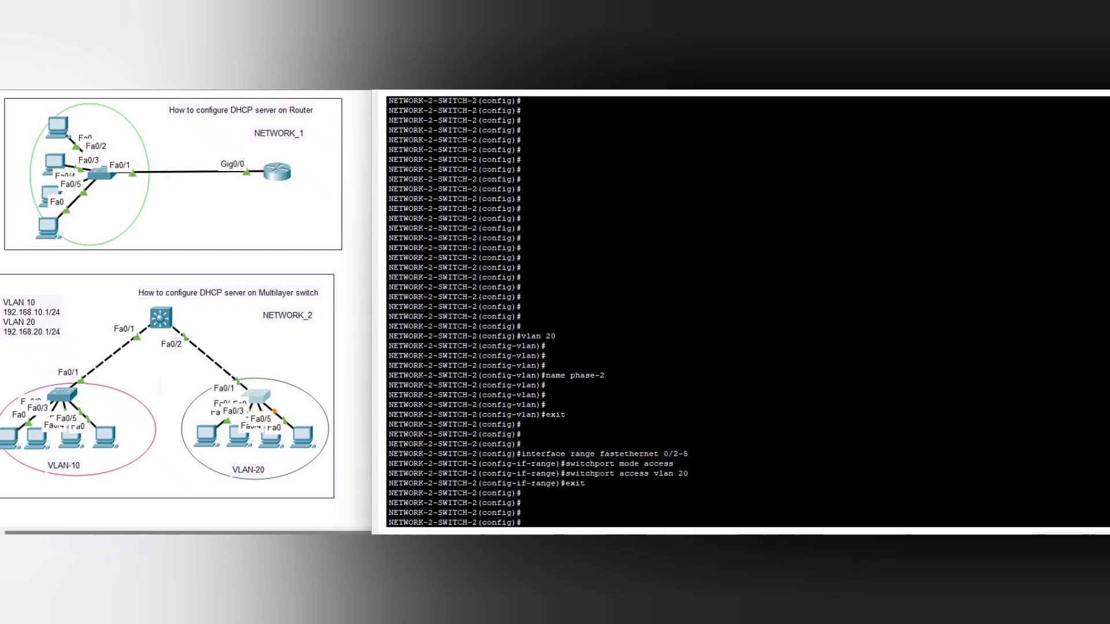
left_click_drag(531, 454, 700, 459)
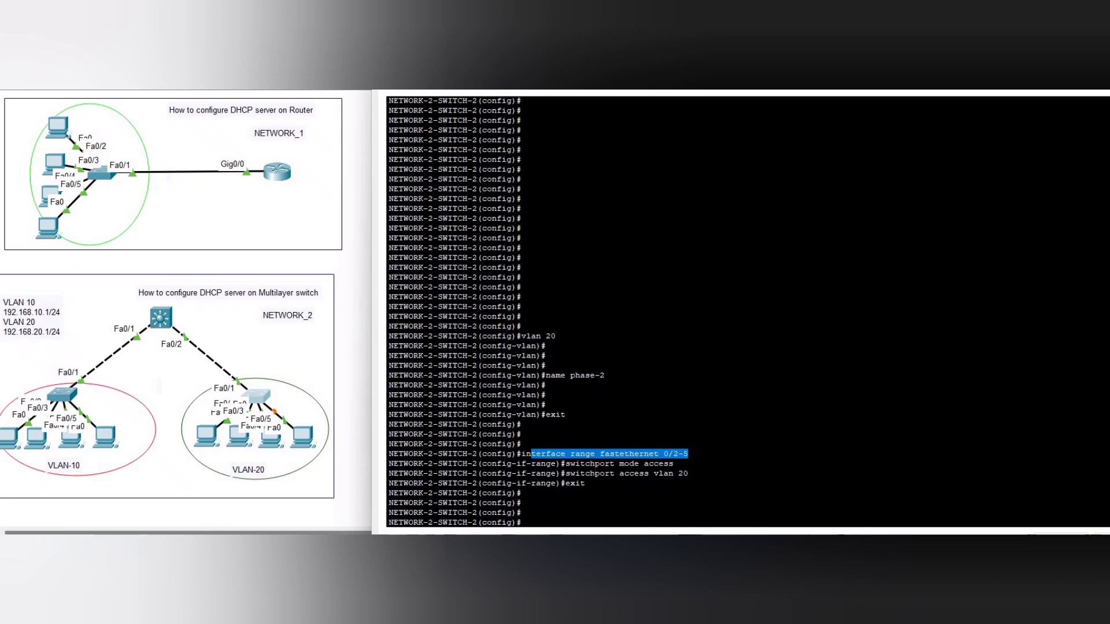
left_click_drag(565, 464, 674, 464)
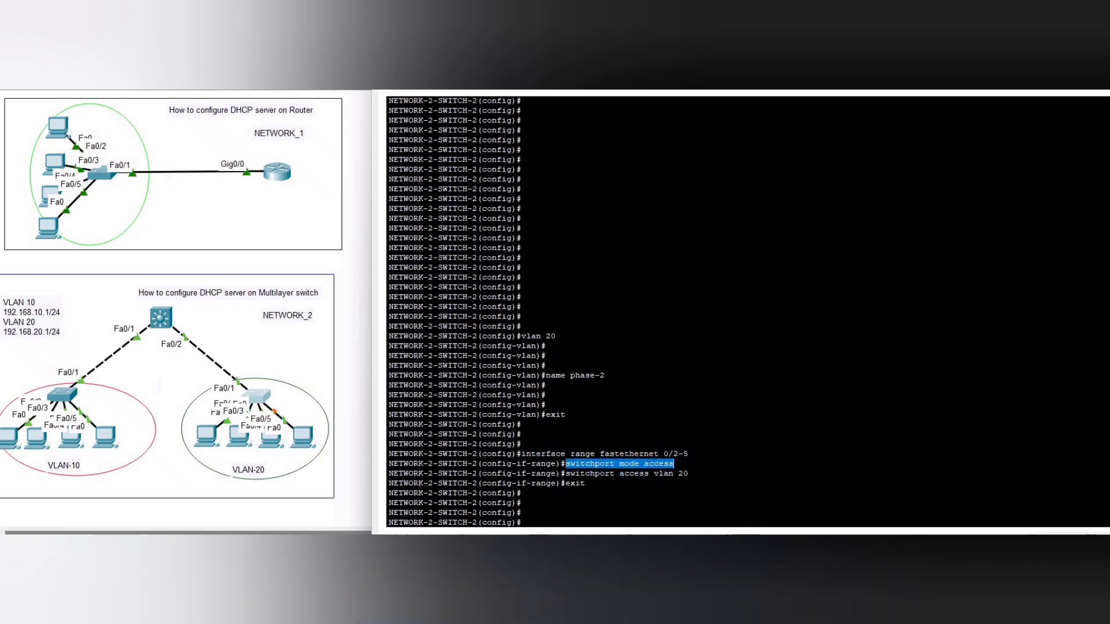
left_click_drag(570, 474, 691, 475)
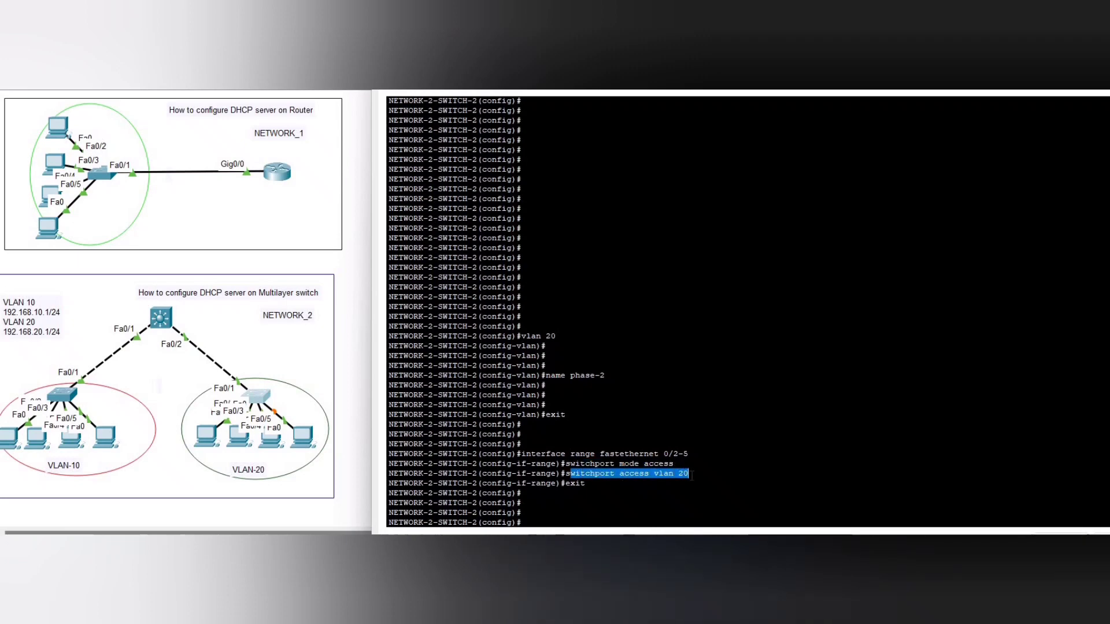
left_click(585, 505)
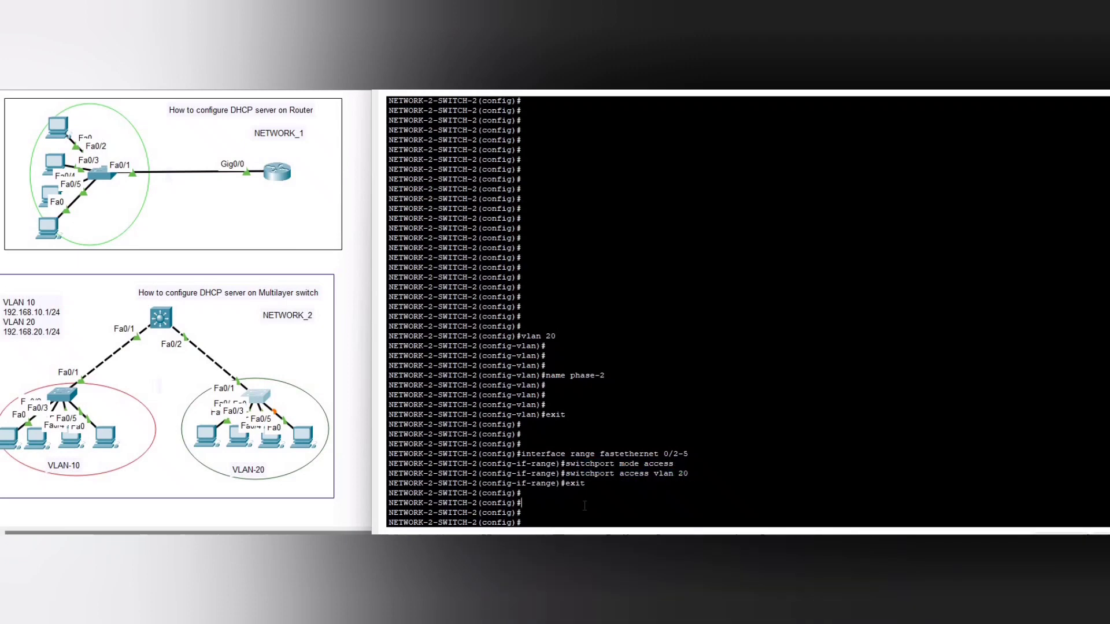
key("Return")
key("Return")
key("Return")
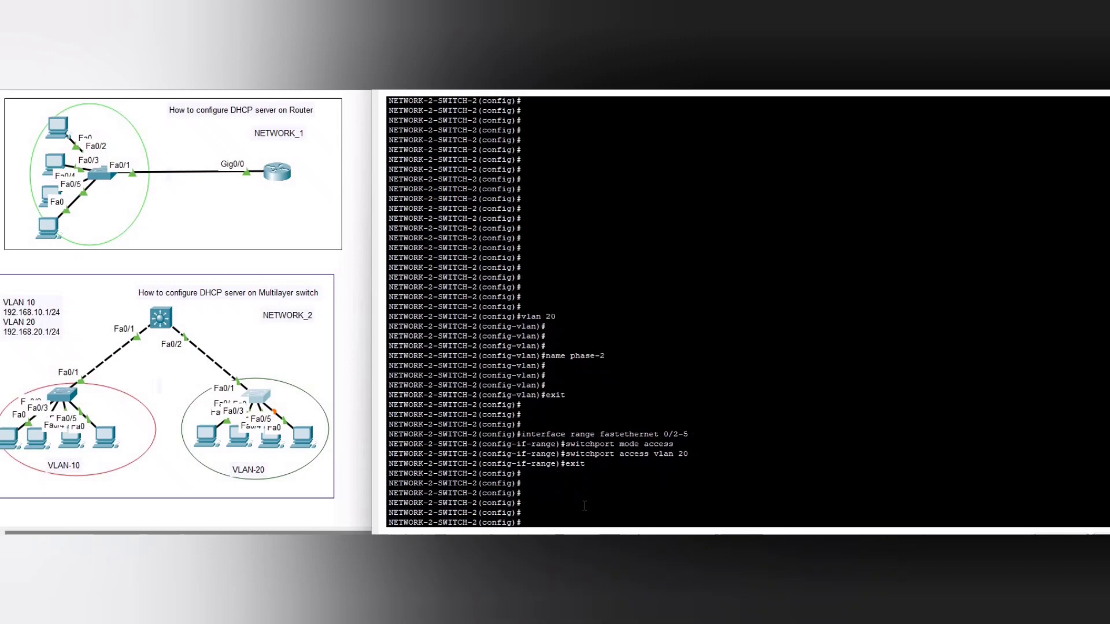
Step: On NETWORK-2-SWITCH-2, put interface FastEthernet 0/1 into switchport trunk mode
type("int")
key("Tab")
type("face fa")
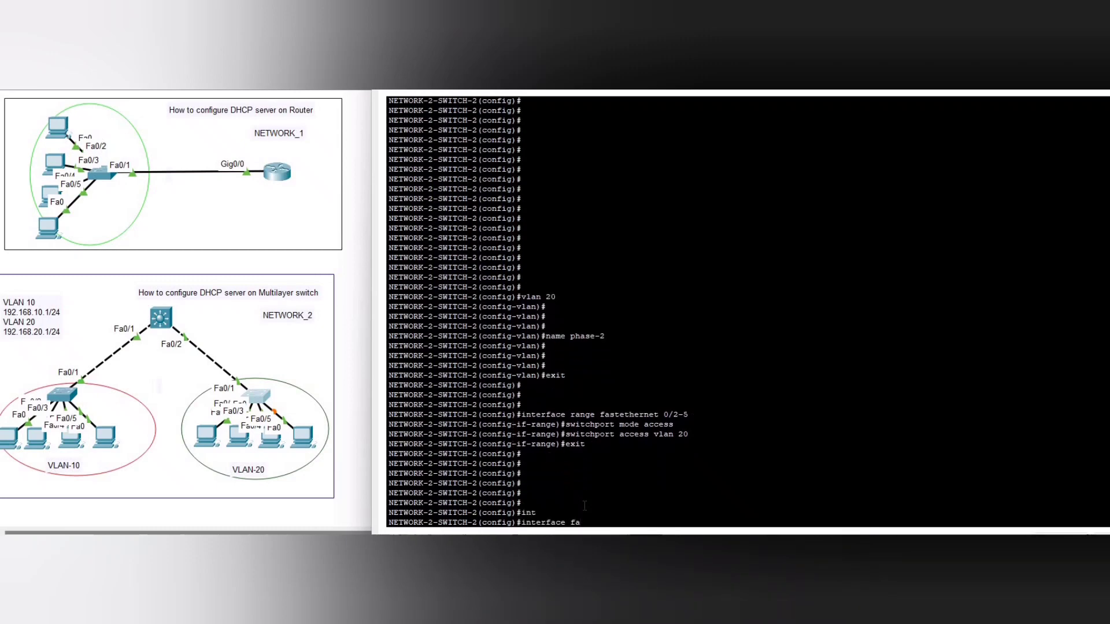
key("Tab")
type("0/1")
key("Return")
type("swit")
key("Tab")
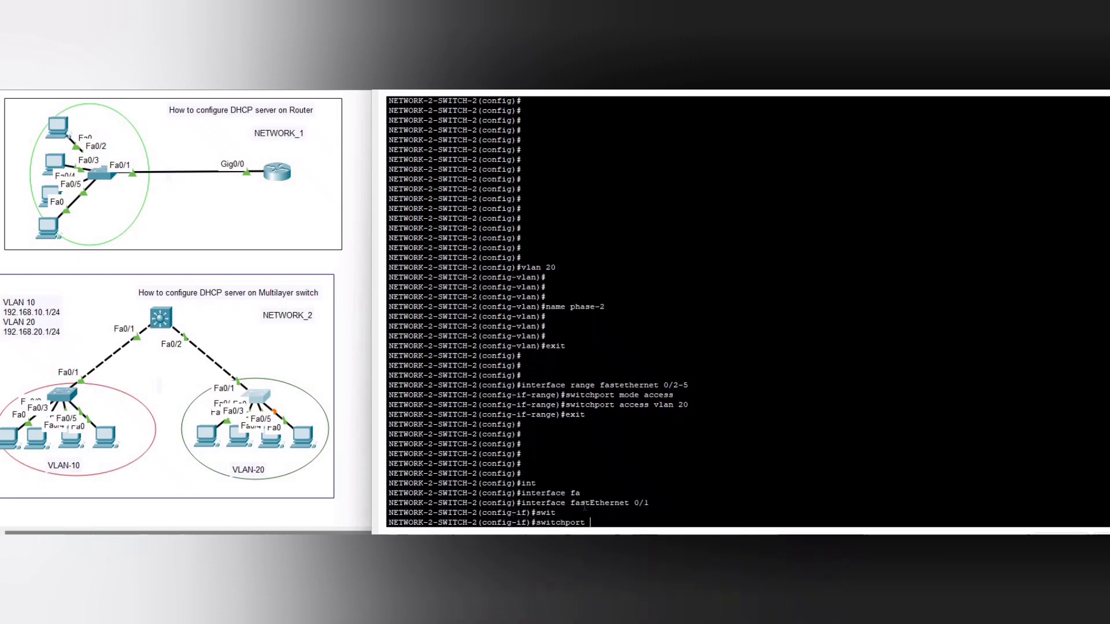
type("mo")
key("Tab")
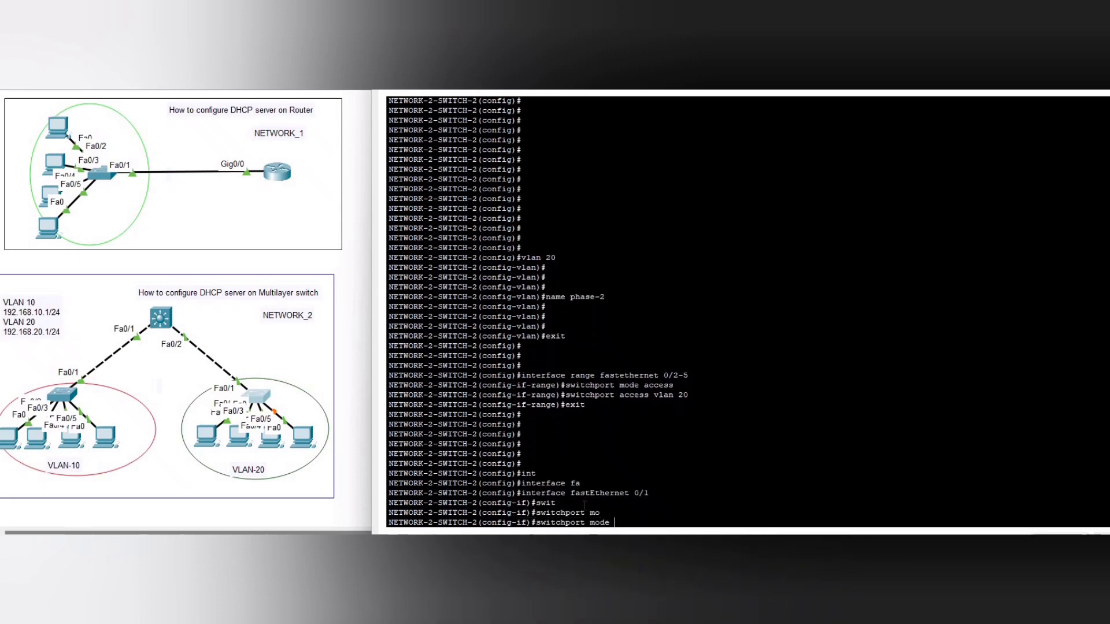
type("tr")
key("Tab")
key("Return")
key("Return")
key("Return")
key("Return")
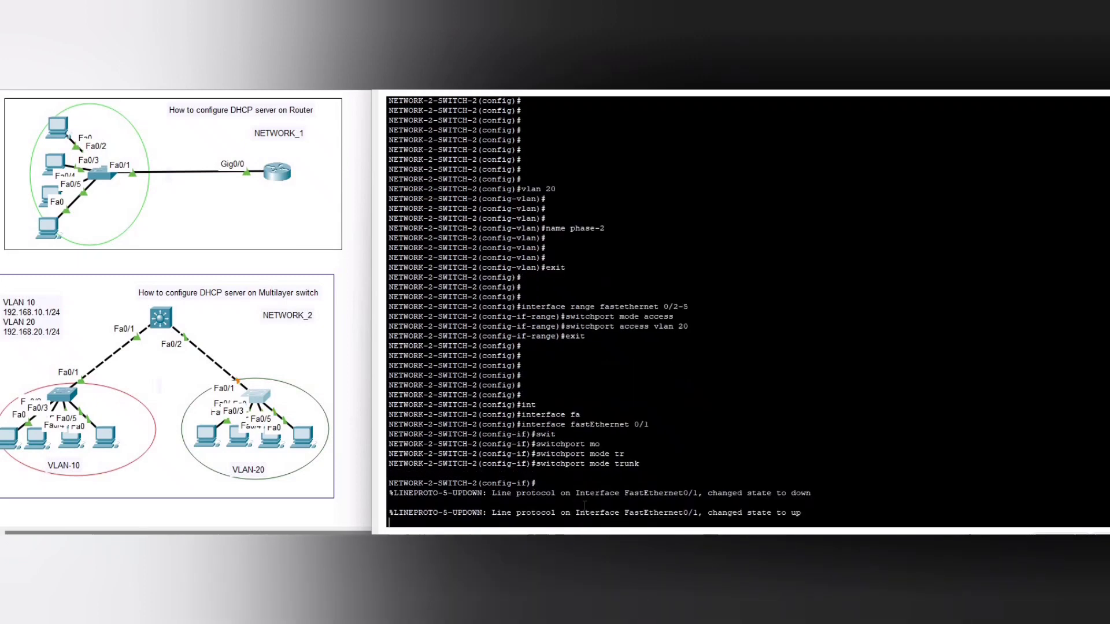
Step: Allow all VLANs on the Fa0/1 trunk and exit interface configuration
type("swi")
key("Tab")
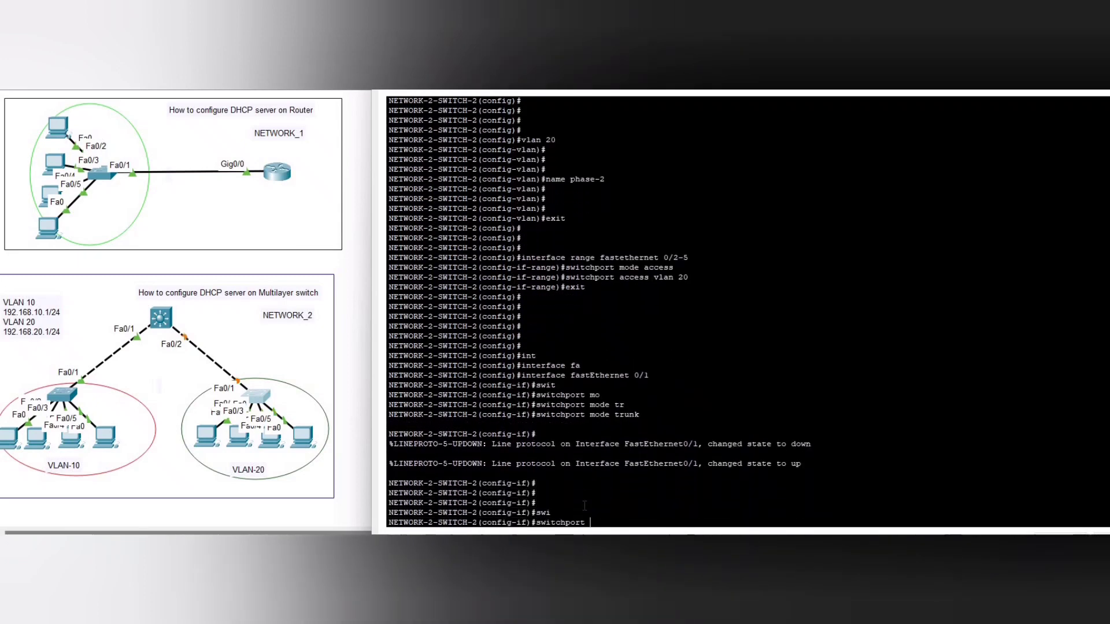
type("tr")
key("Tab")
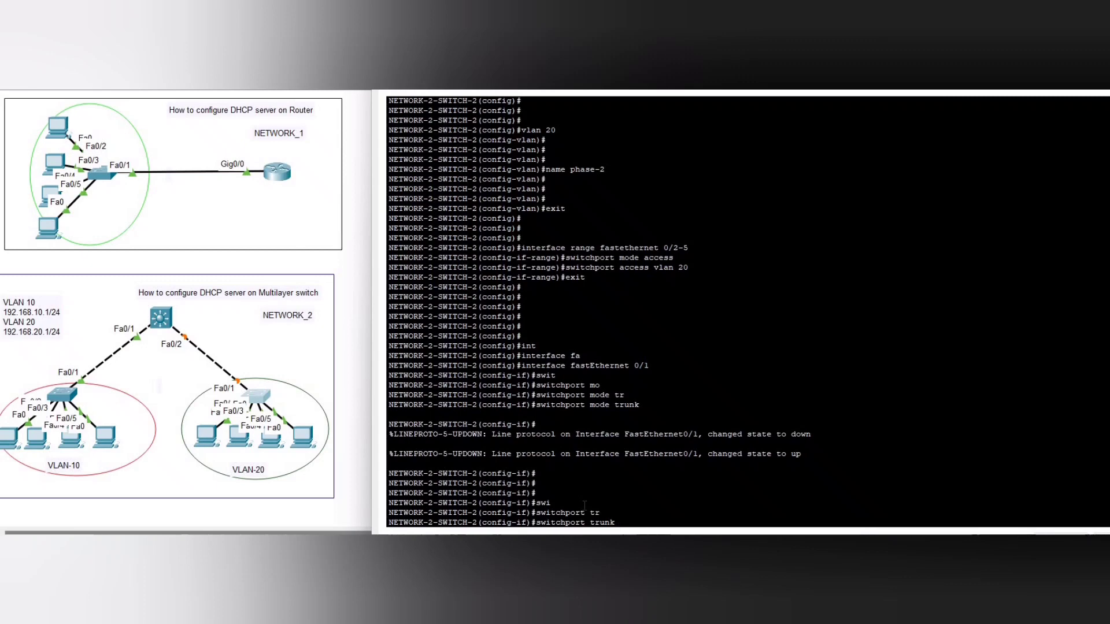
type("all")
key("Tab")
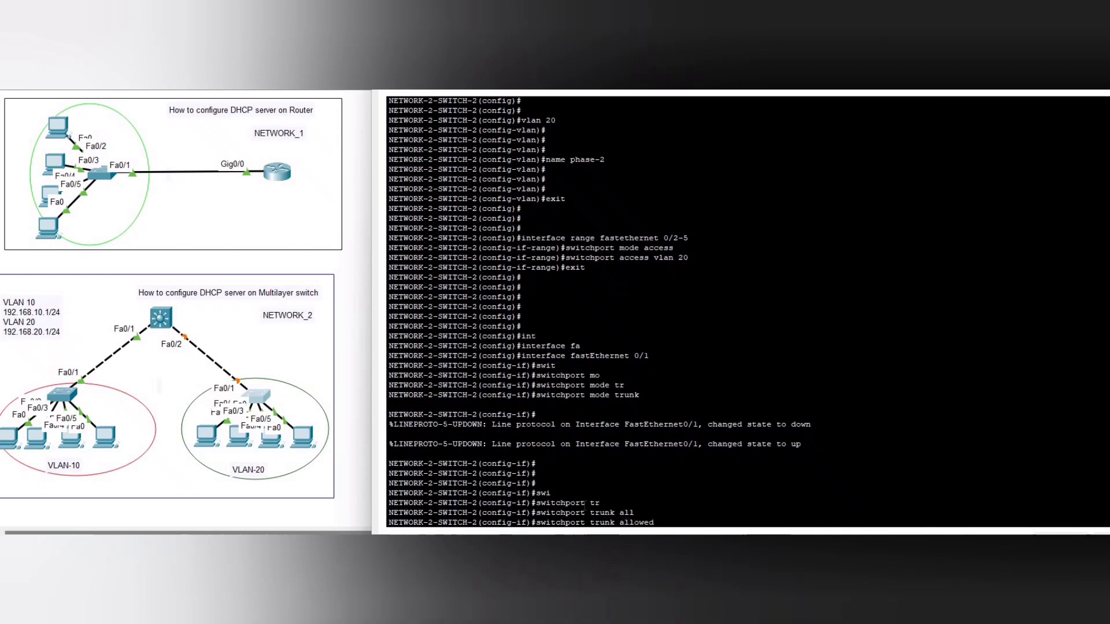
type("vlan all")
key("Return")
key("Return")
key("Return")
type("exit")
key("Return")
key("Return")
key("Return")
key("Return")
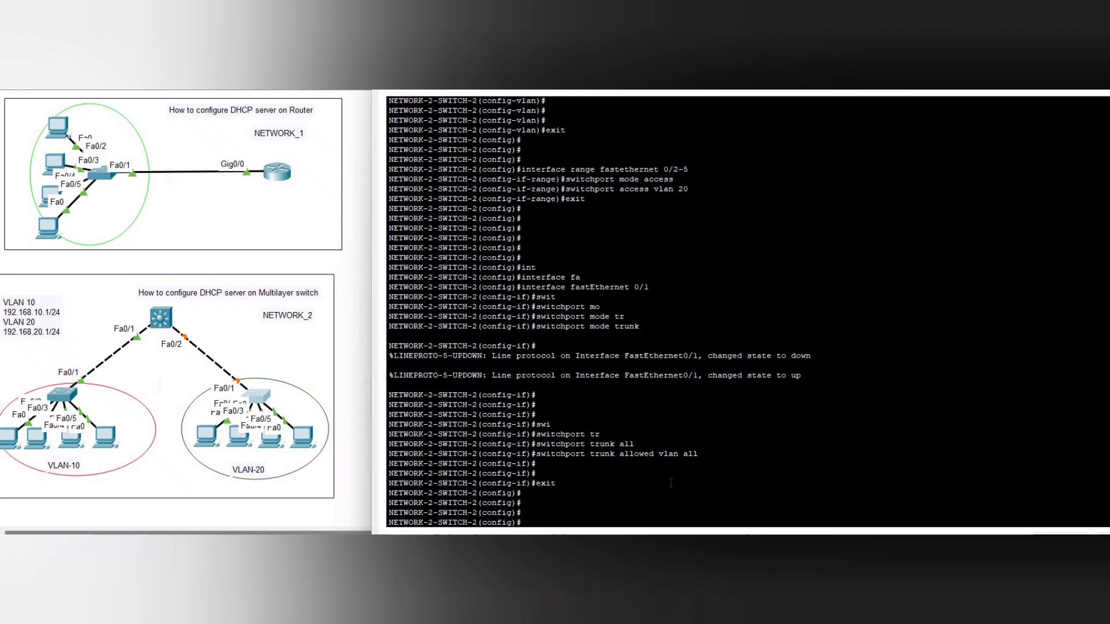
type("s")
type("how vlN ===")
type("LAN BR")
Step: Review the VLAN brief, highlighting VLAN 20 phase-2 on ports Fa0/2-5
key("Return")
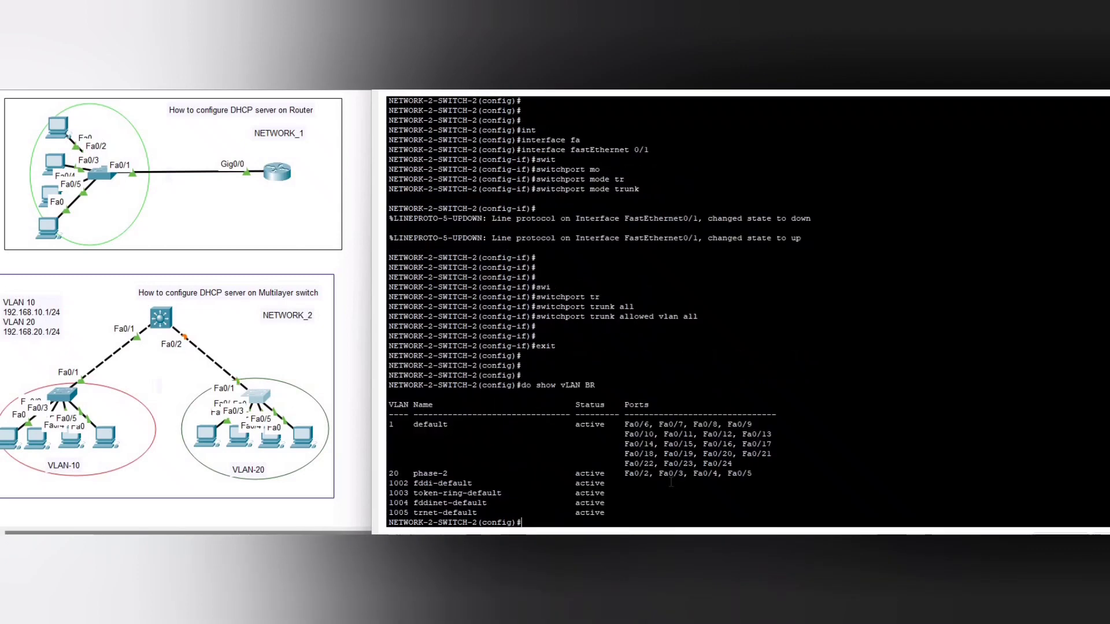
left_click_drag(389, 473, 772, 478)
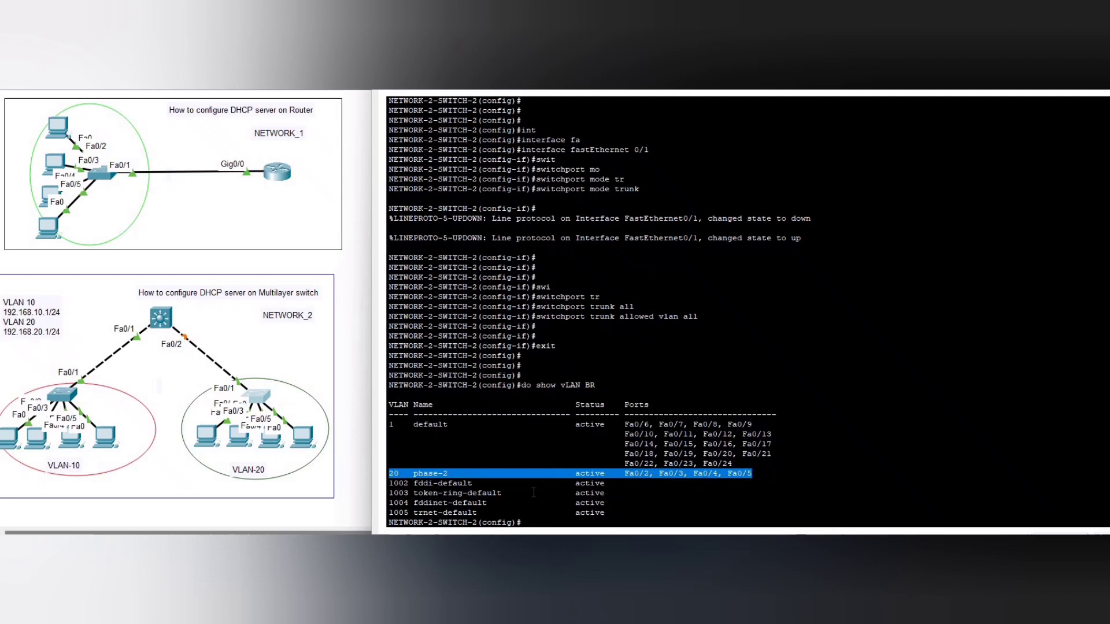
left_click(531, 494)
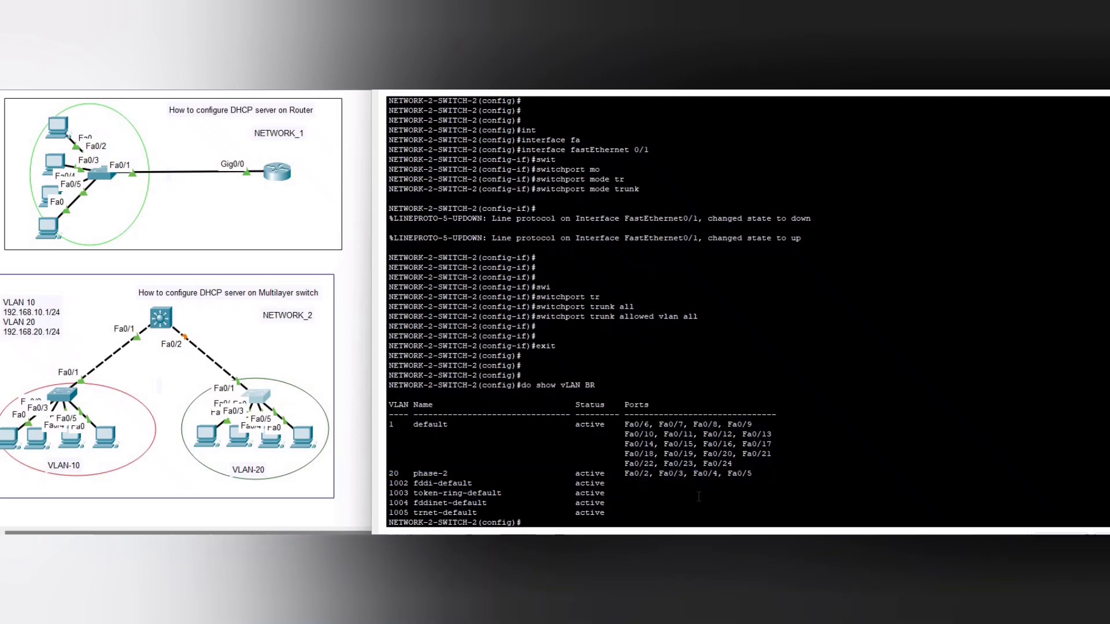
key("Return")
key("Return")
key("Return")
key("Return")
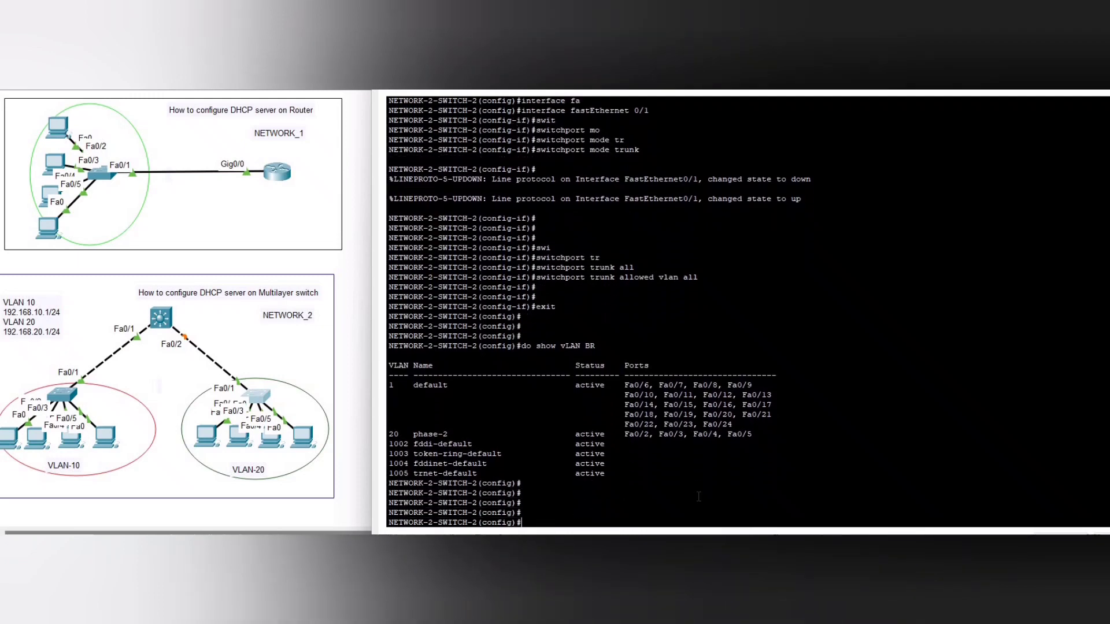
Step: Run 'do show interfaces trunk' and highlight Fa0/1 trunking VLANs 1,20
type("DO SHOW INT")
key("Tab")
type("TRUNK")
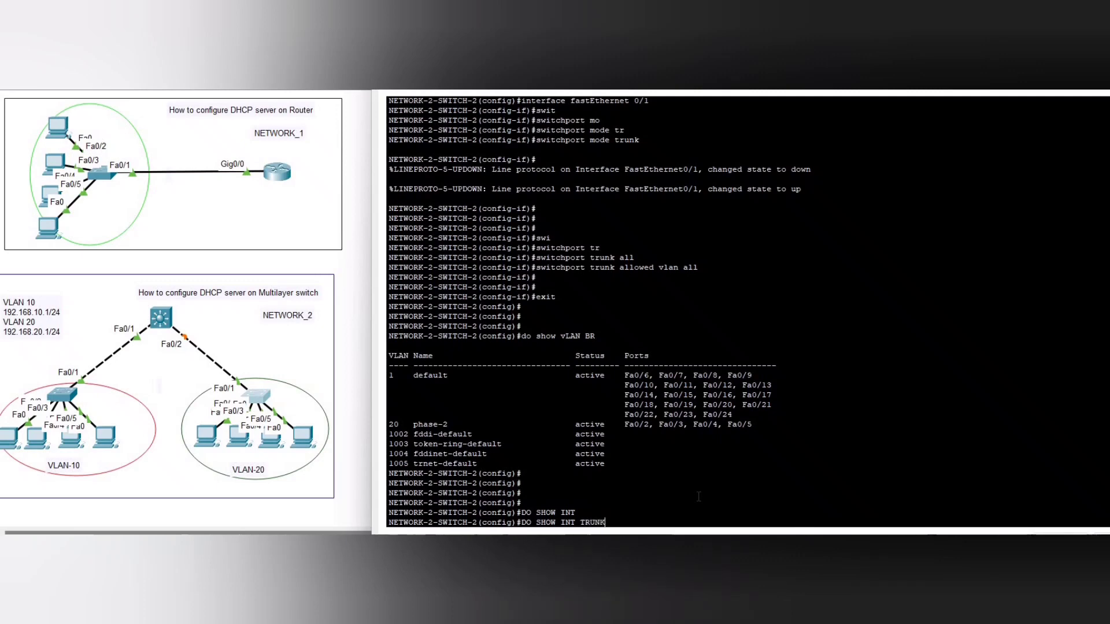
key("Return")
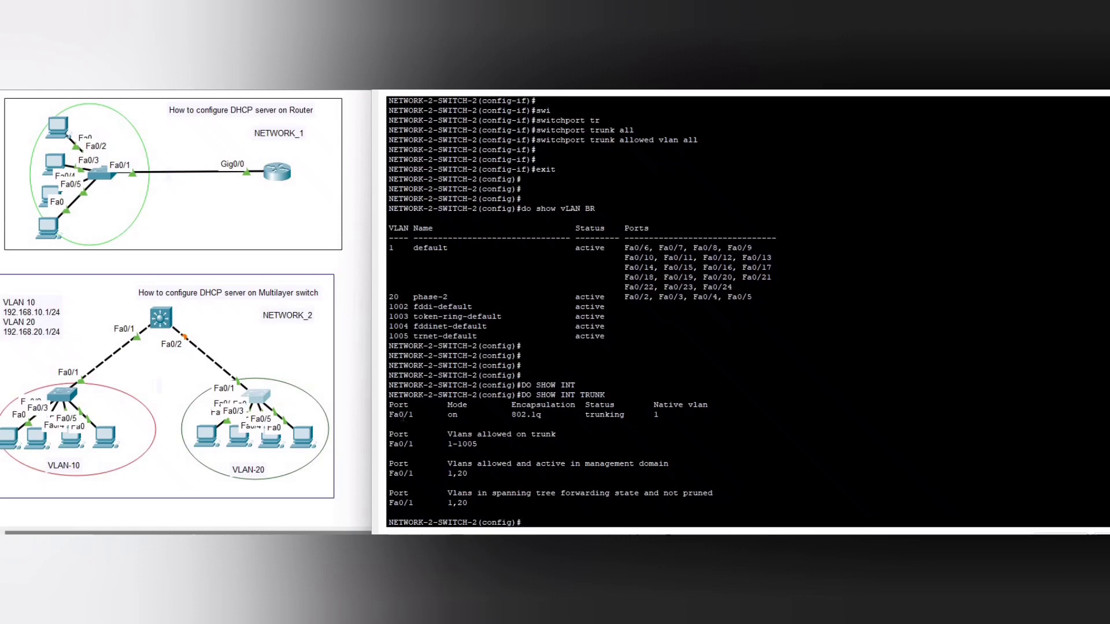
left_click_drag(389, 415, 626, 424)
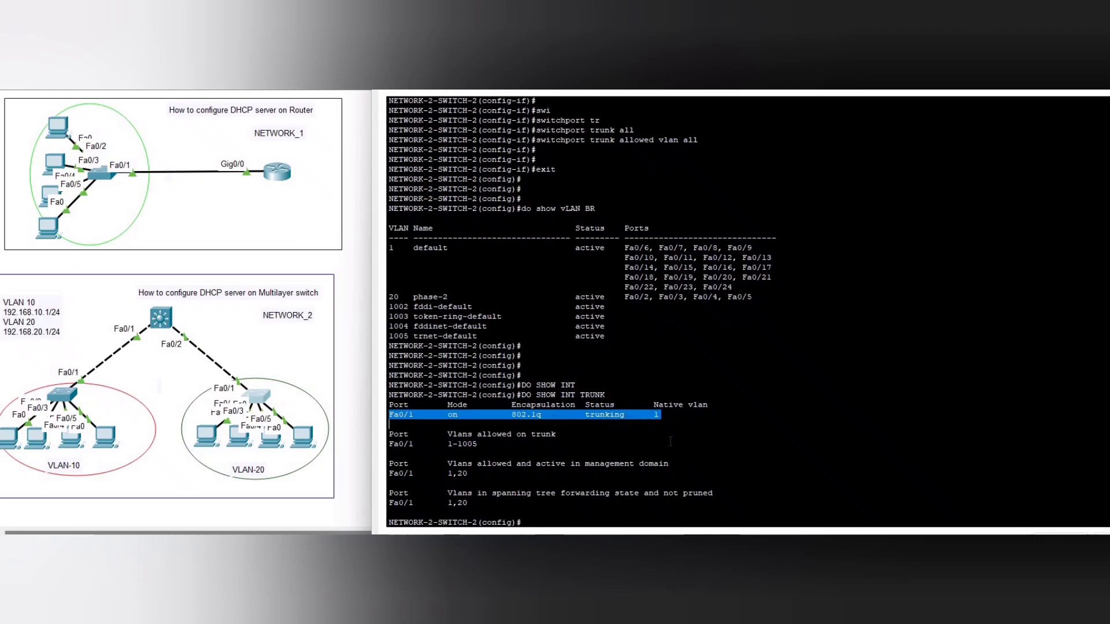
left_click(641, 467)
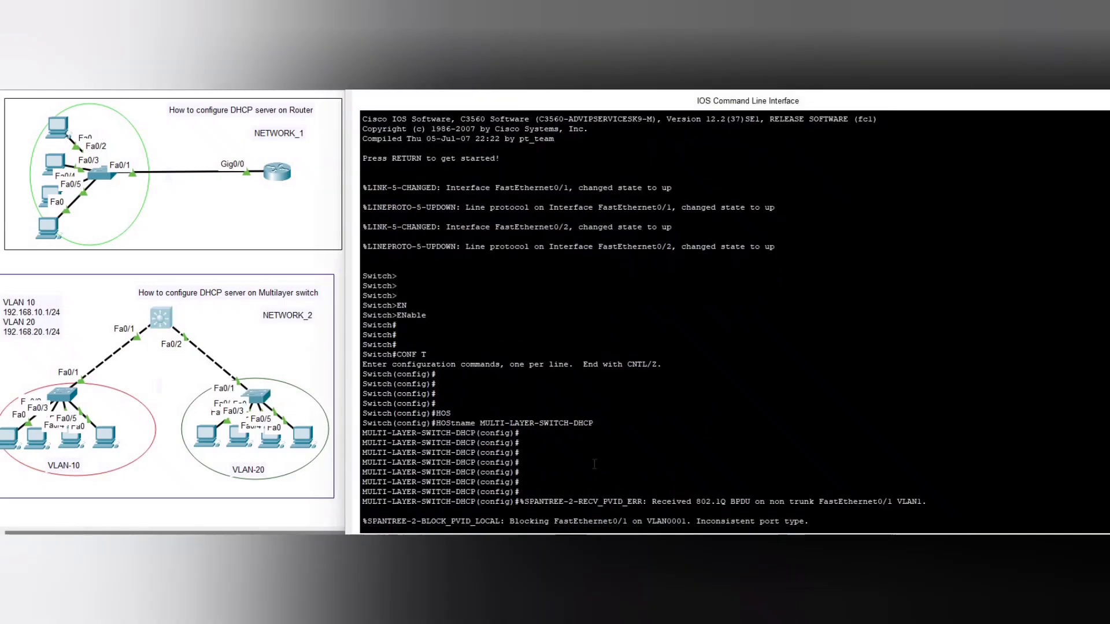
left_click(595, 465)
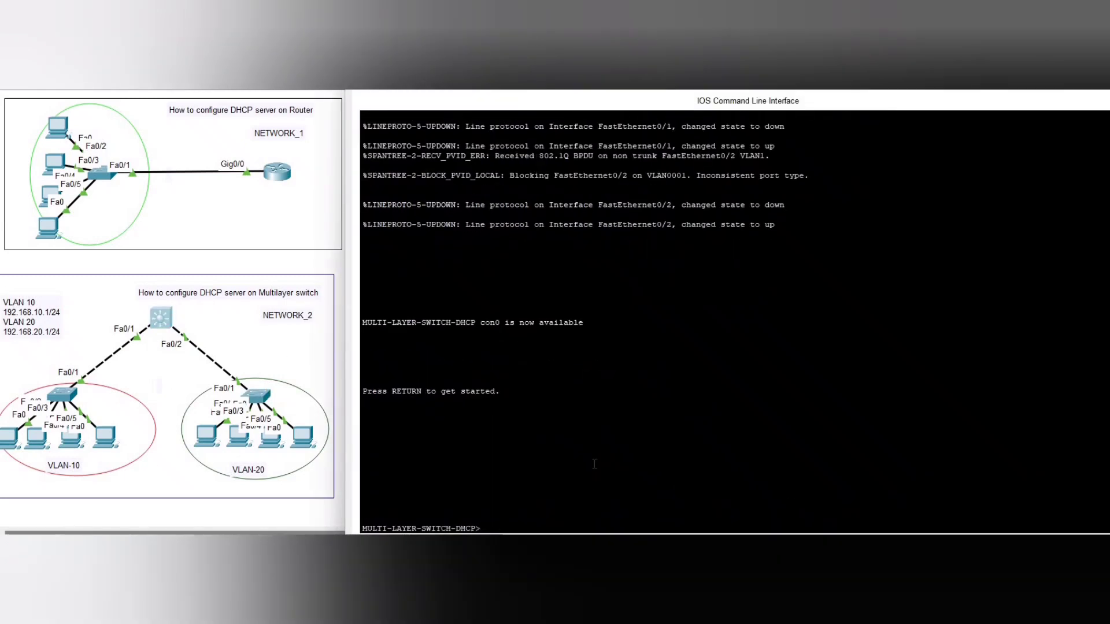
Step: Enter privileged mode and global configuration on the multilayer switch
scroll(594, 464, "up", 5)
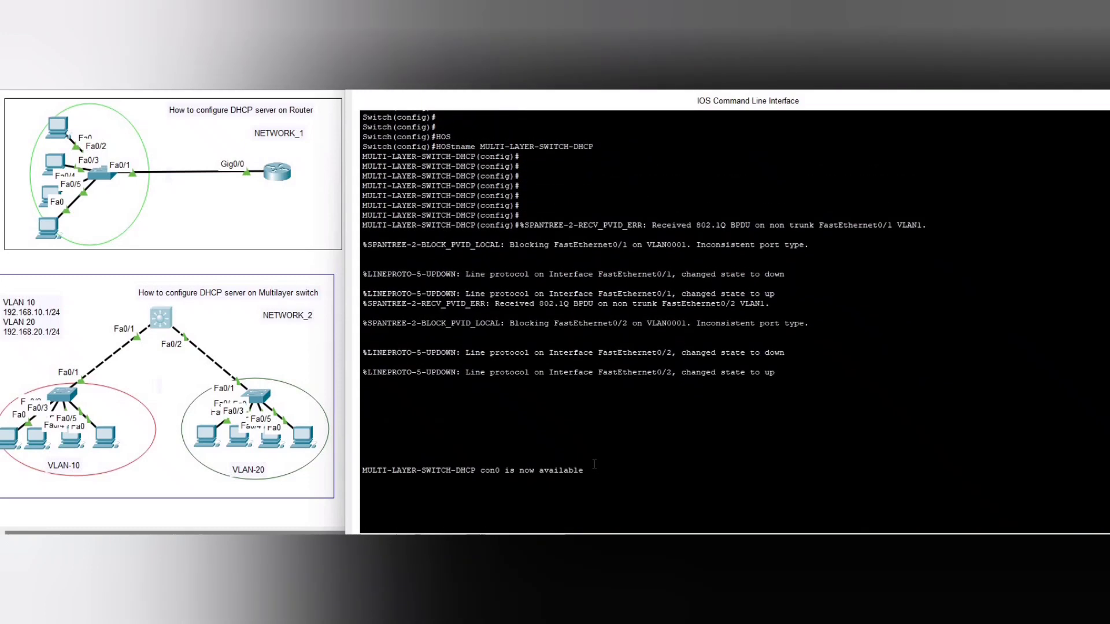
scroll(594, 464, "down", 5)
key("Return")
key("Return")
key("Return")
key("Return")
key("Return")
key("Return")
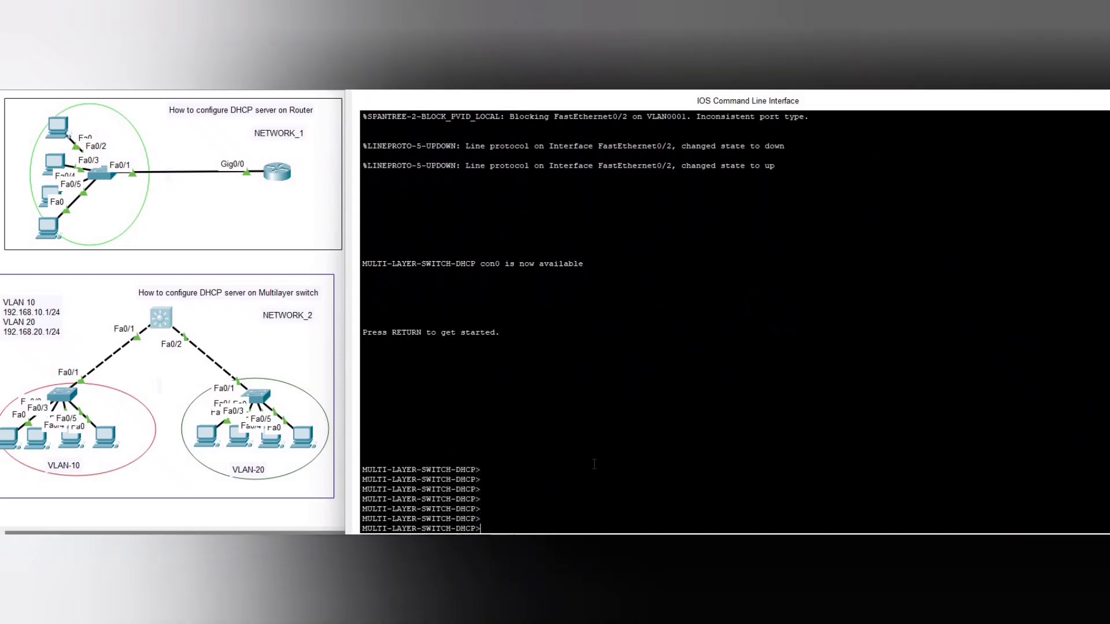
type("EN")
key("Tab")
key("Return")
key("Return")
key("Return")
type("conf t")
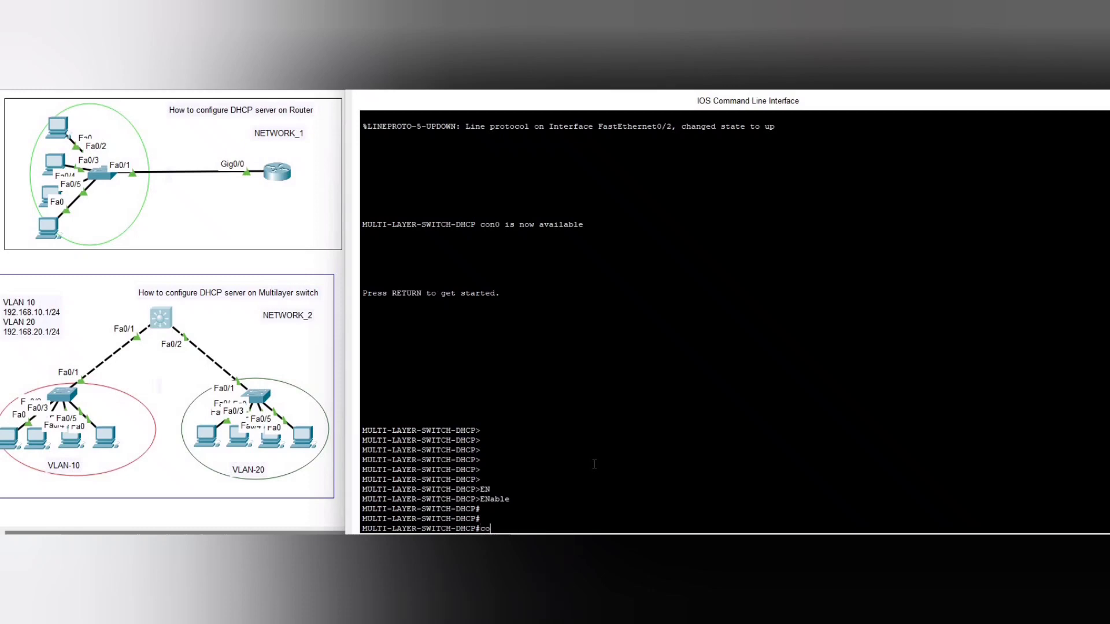
key("Return")
key("Return")
key("Return")
key("Return")
Step: Select the interface range FastEthernet 0/1-2 for configuration
type("int")
key("Tab")
type("r")
key("Tab")
type("f")
key("Tab")
type("0/1-2")
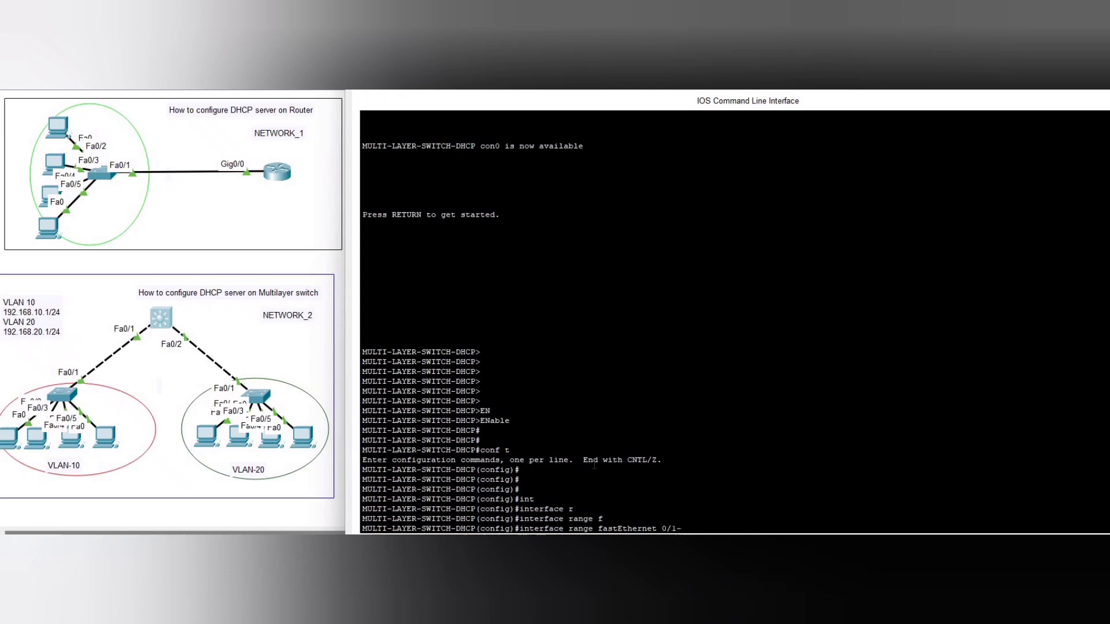
key("Return")
Step: Attempt 'switchport mode trunk' on Fa0/1-2, which is rejected
type("swi")
key("Tab")
type("mo")
key("Tab")
type("tr")
key("Tab")
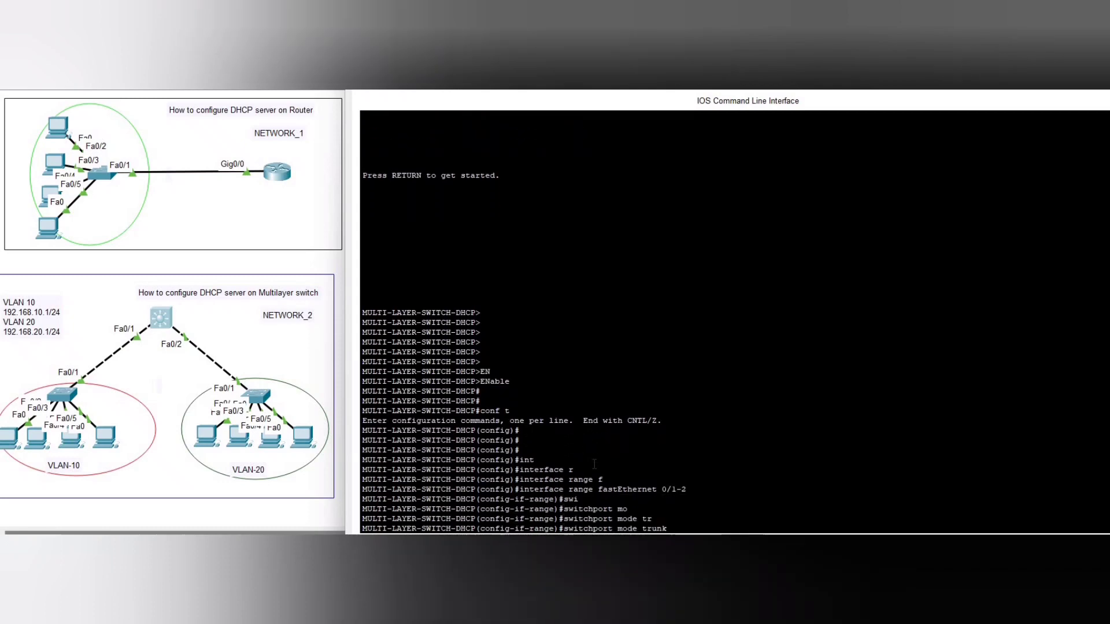
key("Return")
key("Return")
key("Return")
key("Return")
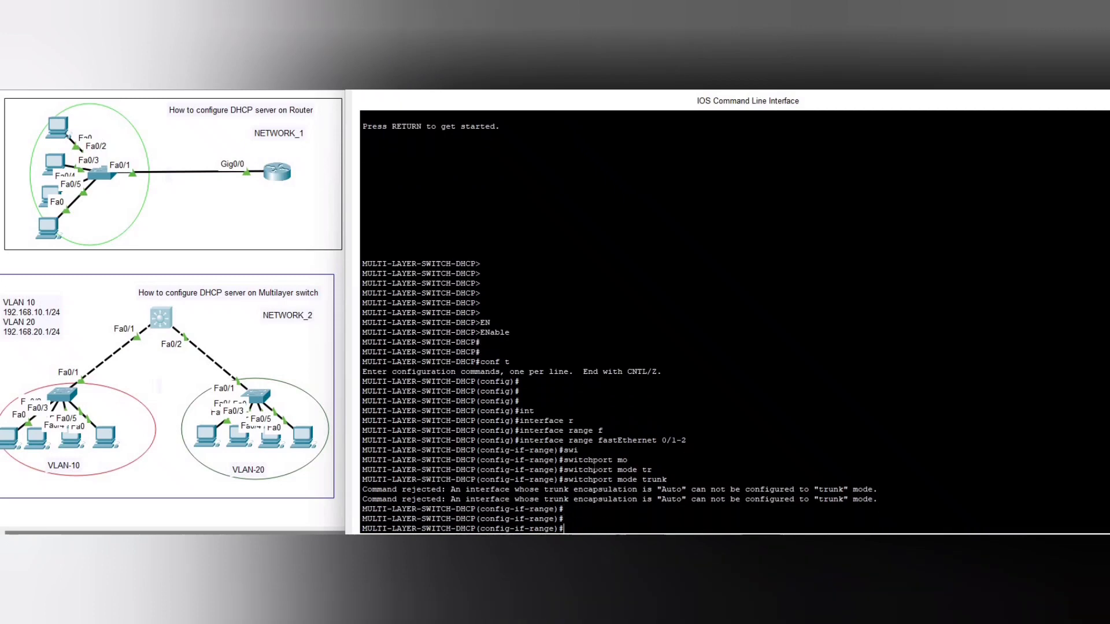
left_click(638, 514)
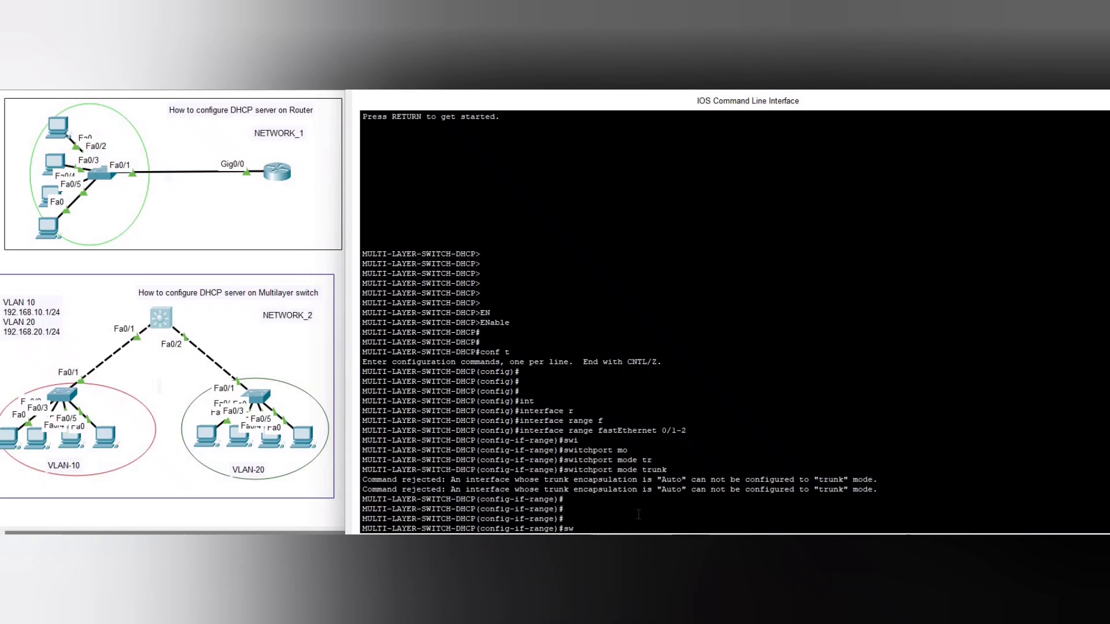
Step: Set dot1q trunk encapsulation on Fa0/1-2 and return to global configuration
key("Tab")
type("tr")
key("Tab")
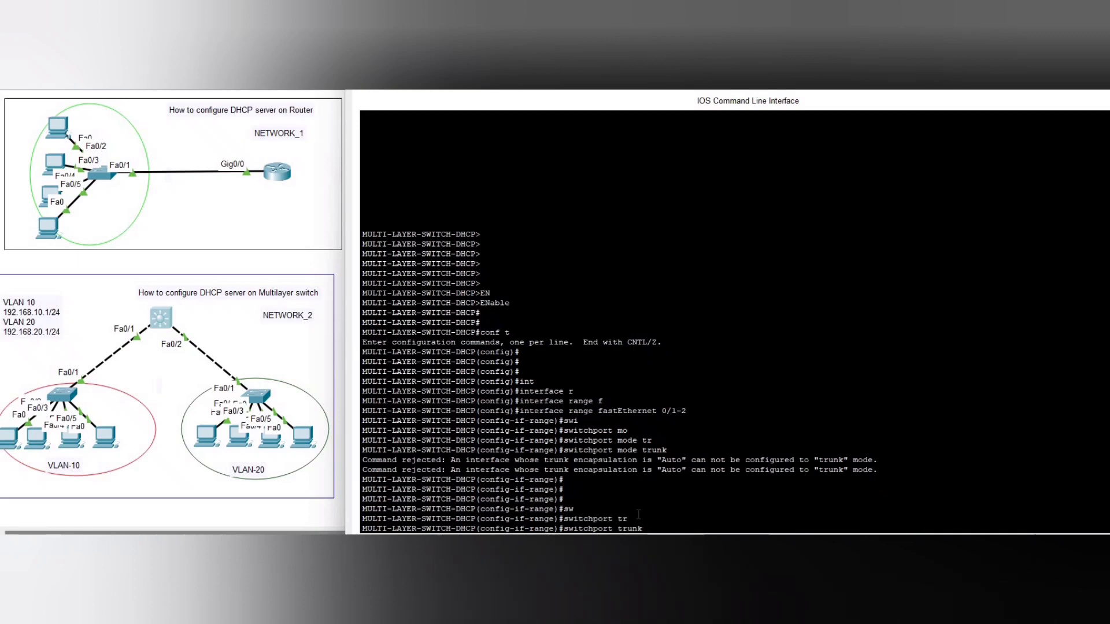
type("encapsulation")
key("Tab")
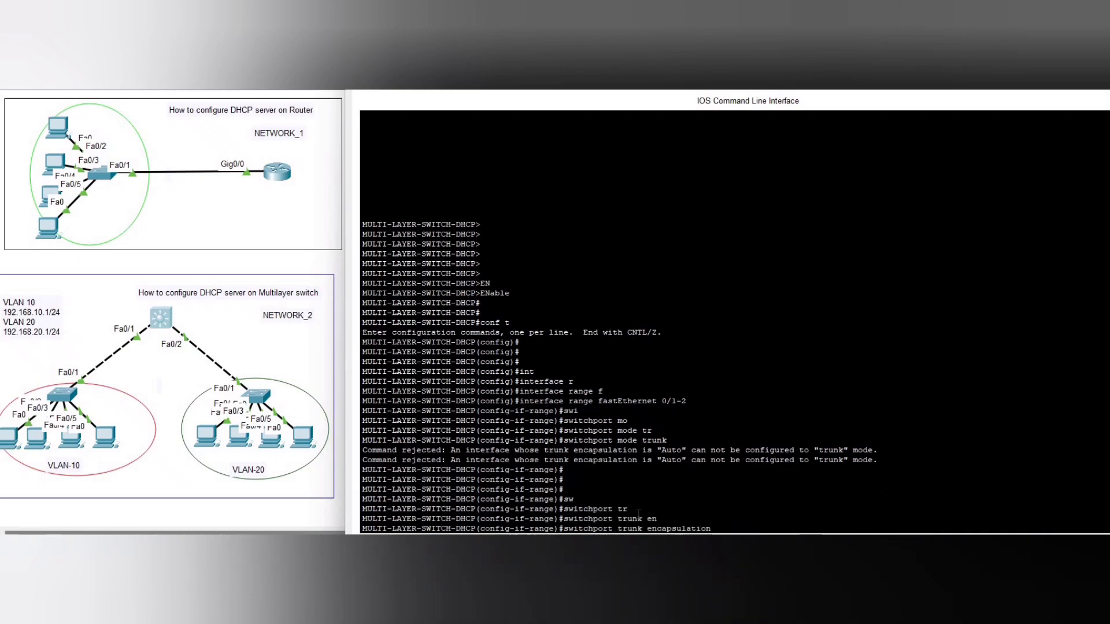
type("d")
key("Tab")
key("Return")
key("Return")
key("Return")
type("exit")
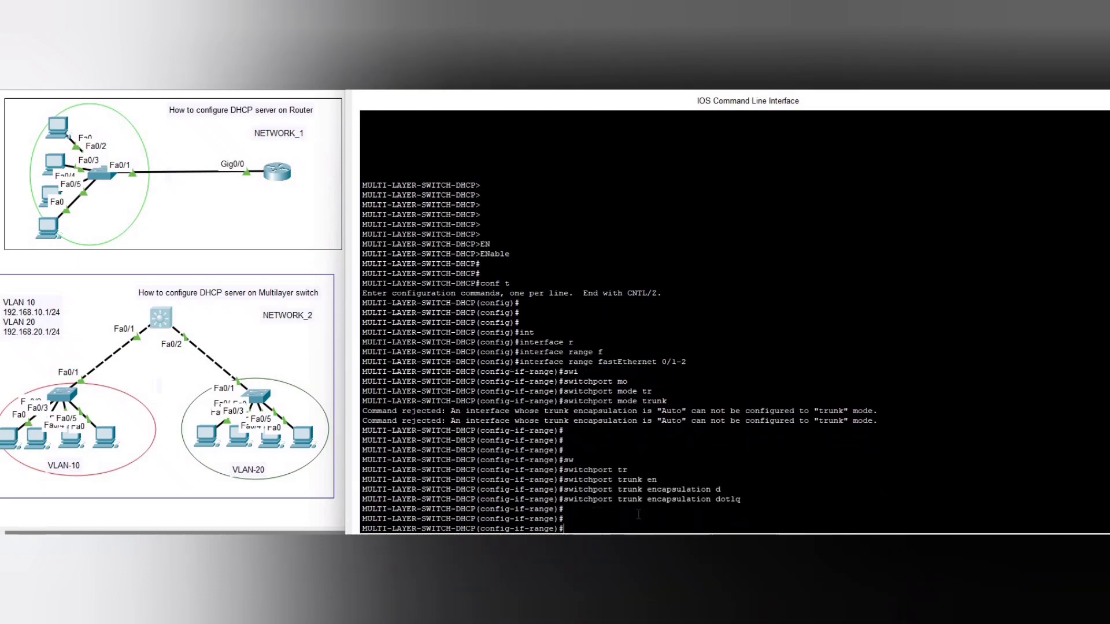
key("Return")
key("Return")
key("Return")
key("Return")
key("Return")
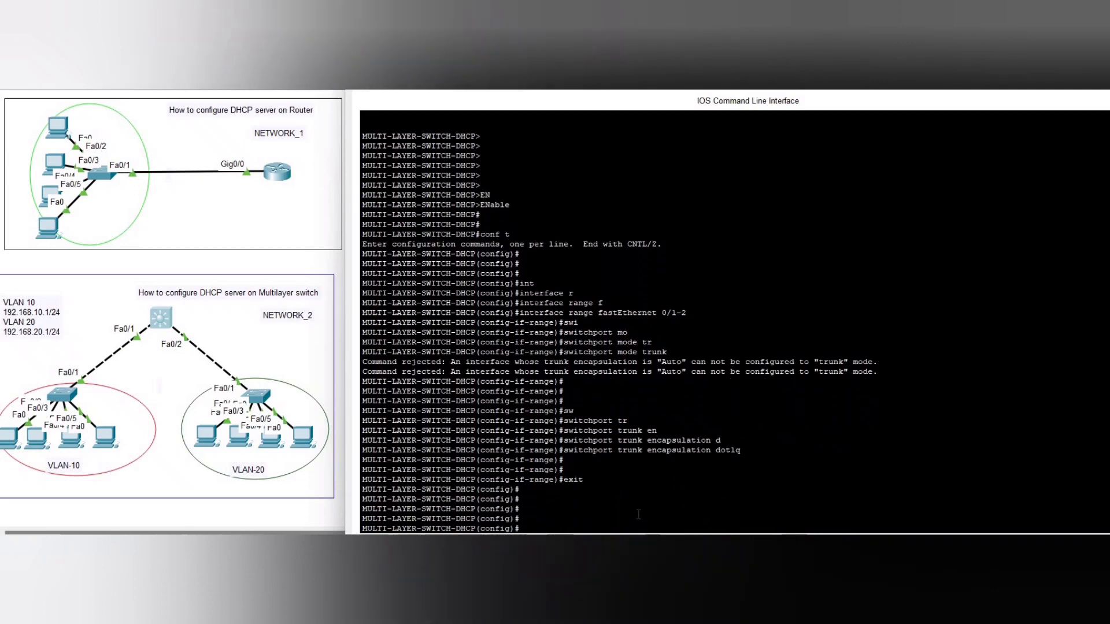
Step: Run 'do show int trunk' and highlight Fa0/1 and Fa0/2 trunking with 802.1q
type("do show int tru")
key("Tab")
key("Return")
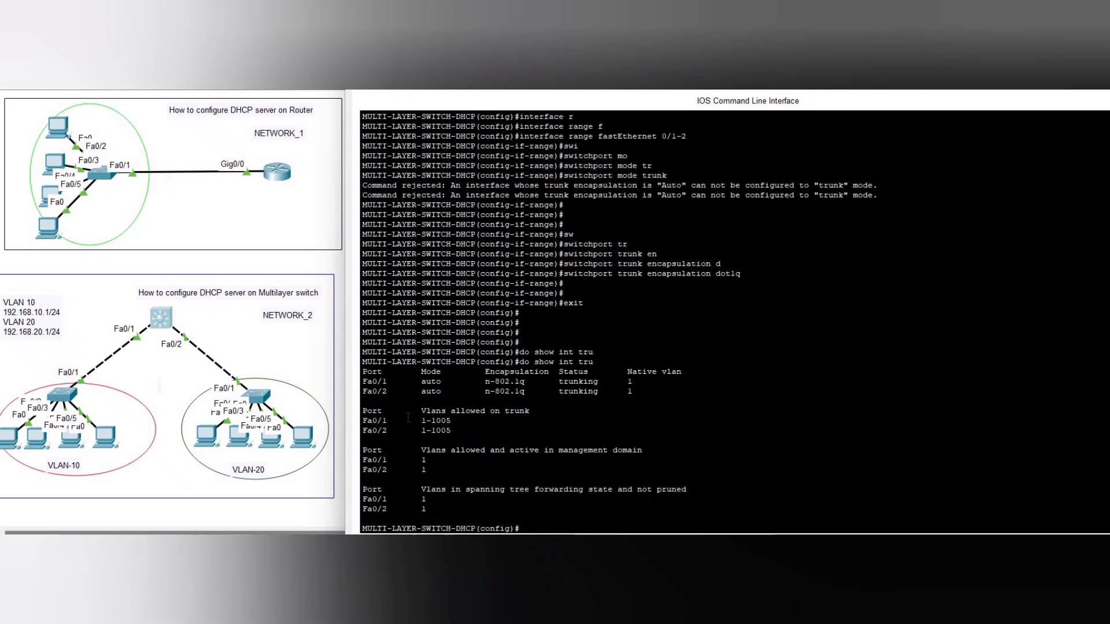
left_click_drag(367, 382, 536, 392)
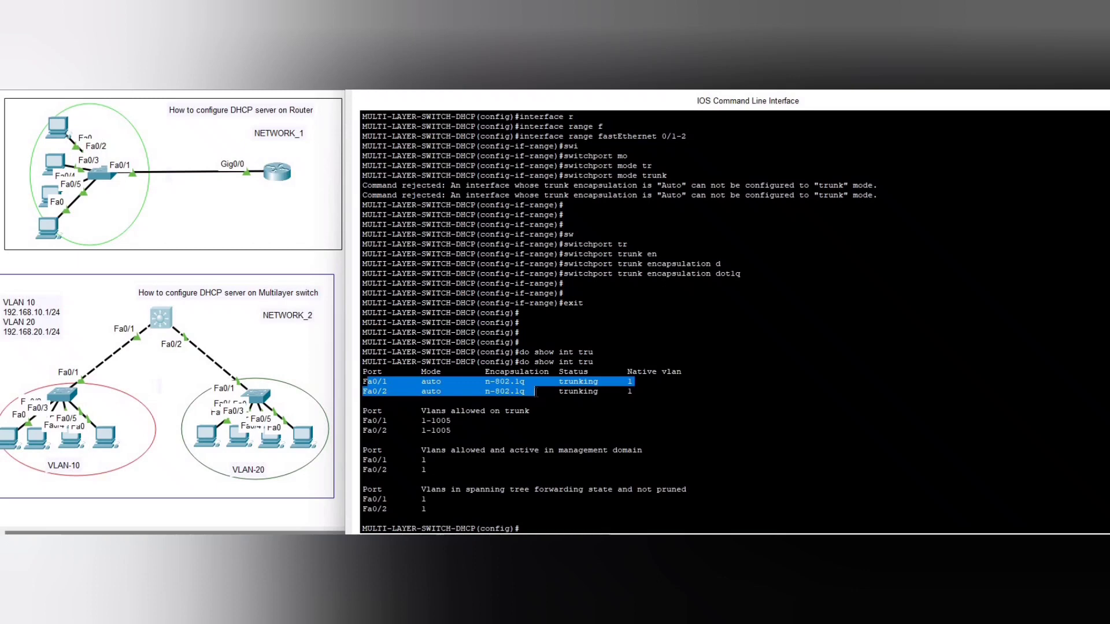
left_click_drag(557, 394, 738, 412)
left_click(657, 496)
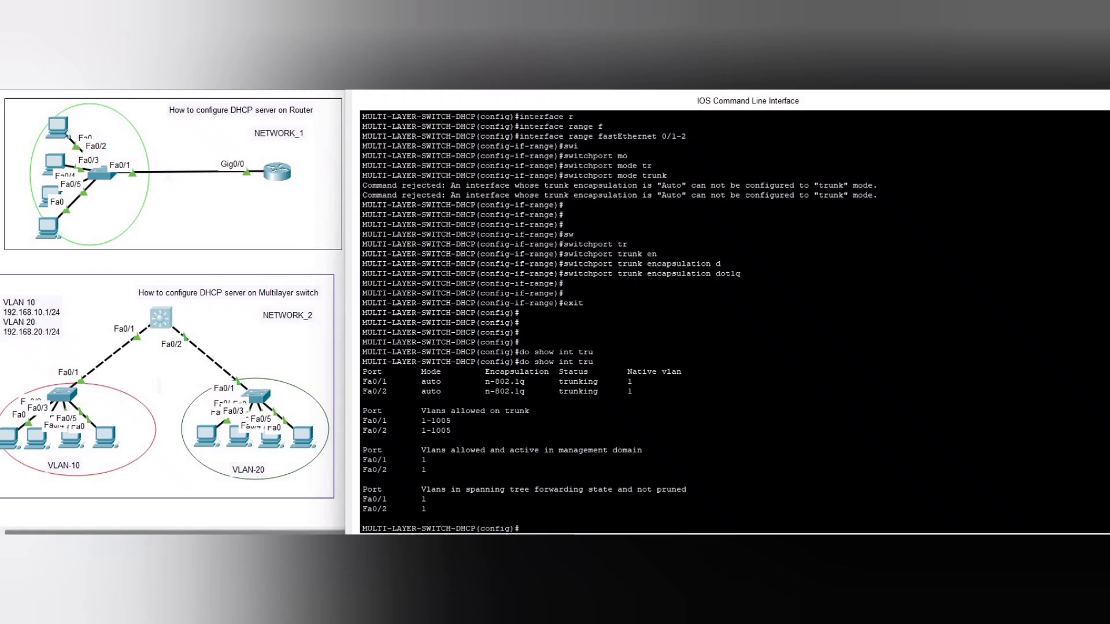
left_click(596, 480)
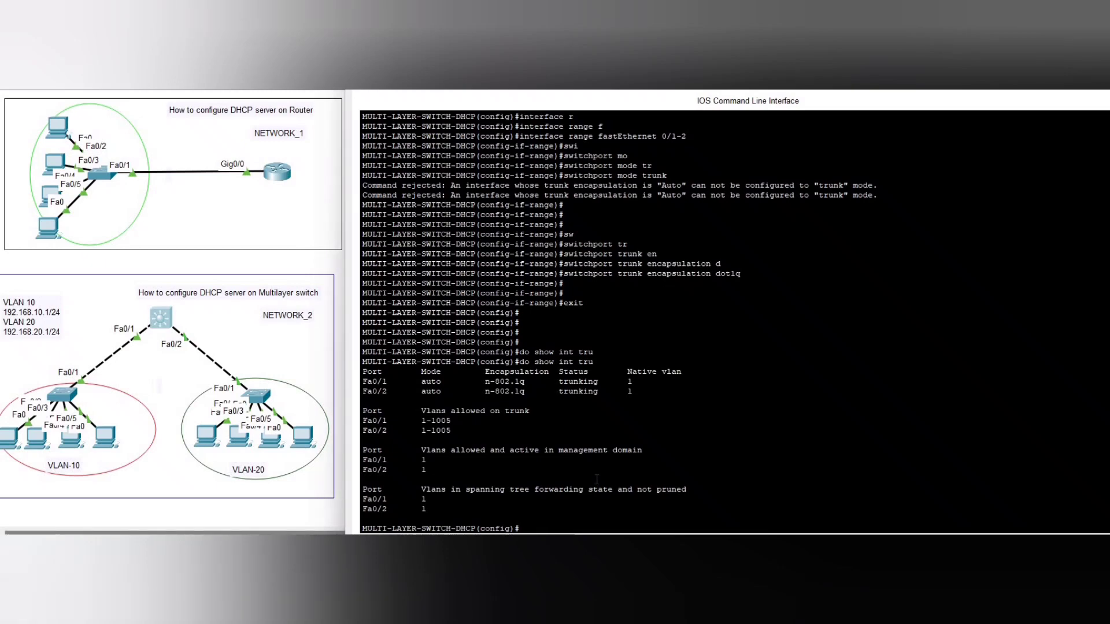
key("Return")
key("Return")
key("Return")
key("Return")
key("Return")
Step: Enter 'ip routing', then create vlan 10 and vlan 20, exiting after each
type("ip routing")
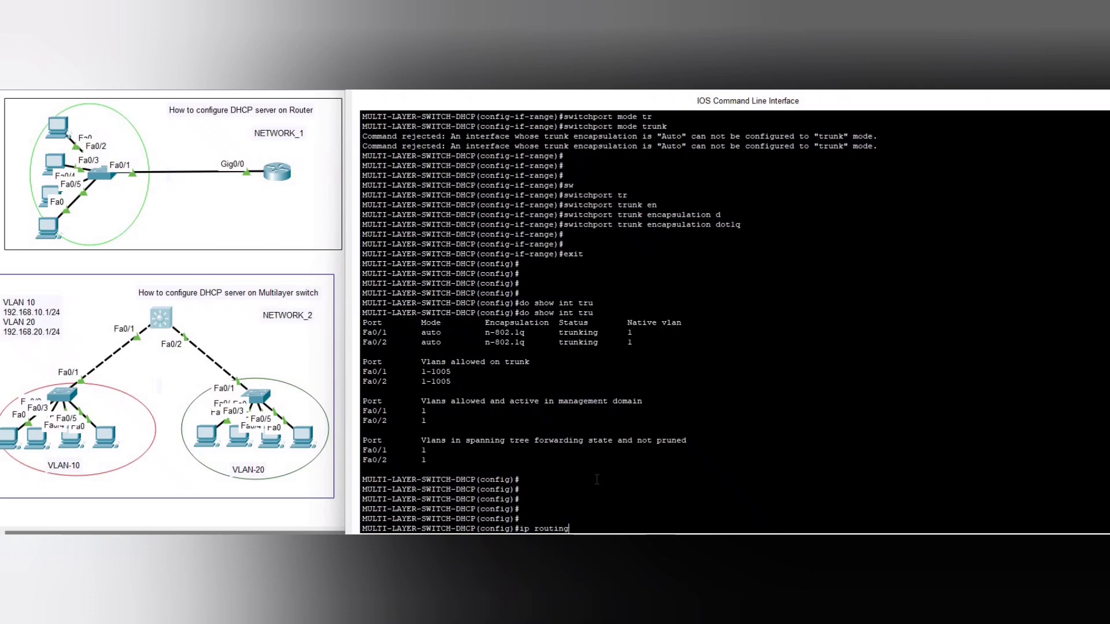
key("Return")
key("Return")
key("Return")
key("Return")
key("Return")
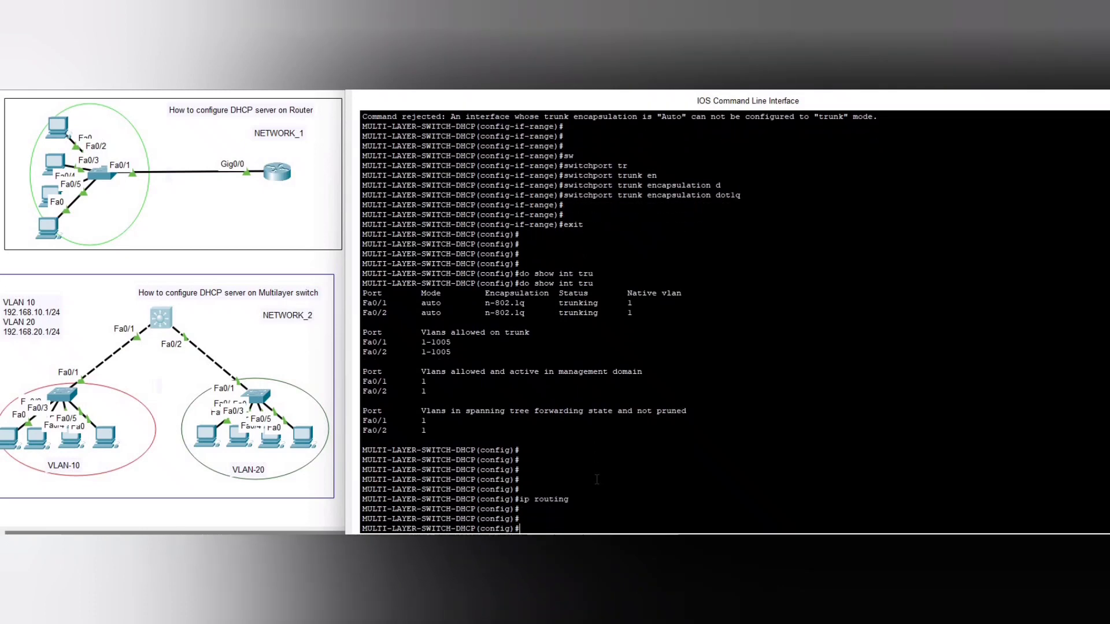
type("vlan")
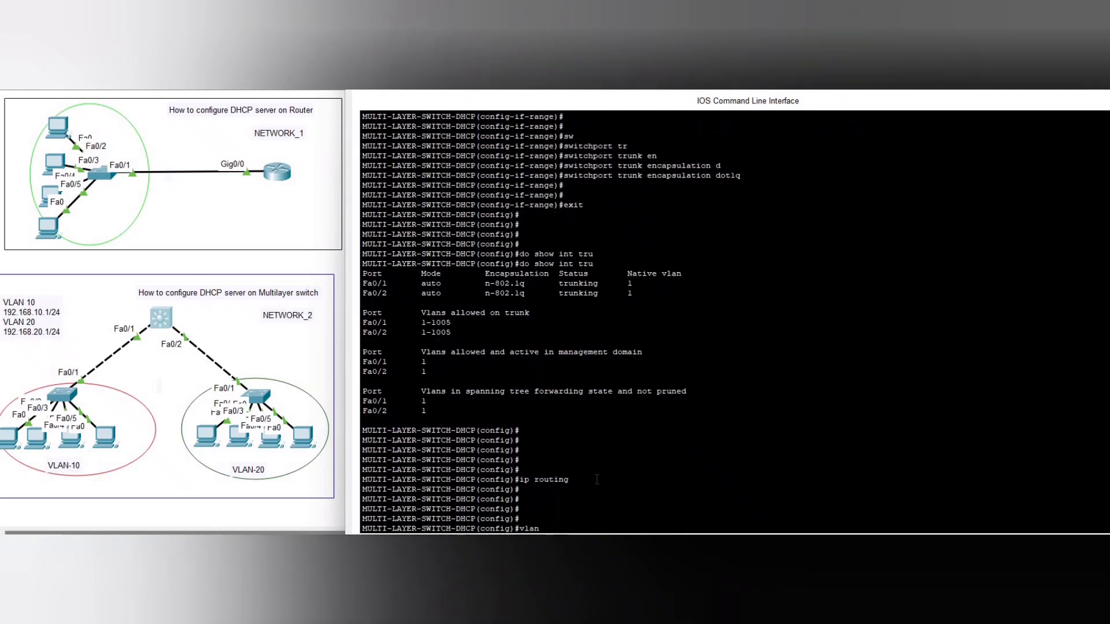
type(" 10")
key("Return")
key("Return")
key("Return")
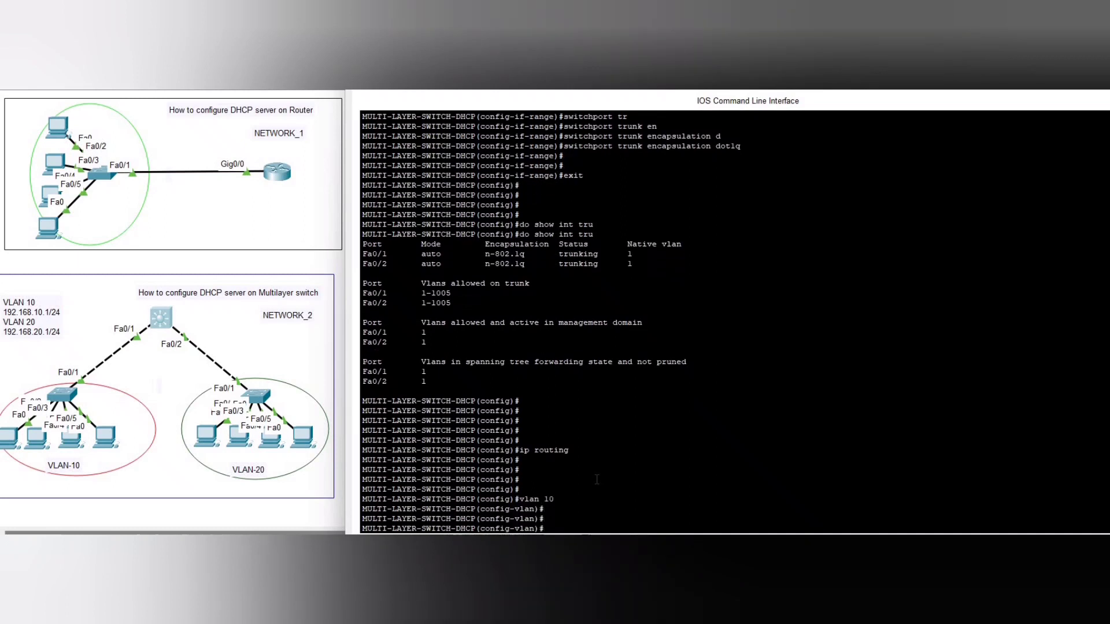
type("exit")
key("Return")
key("Return")
key("Return")
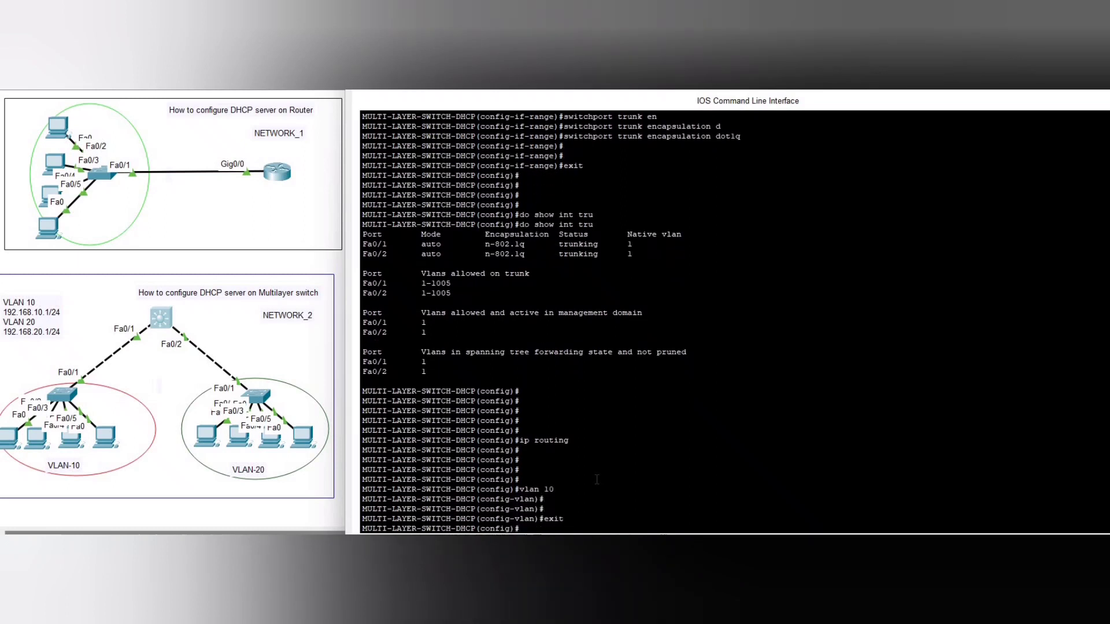
type("vlan 20")
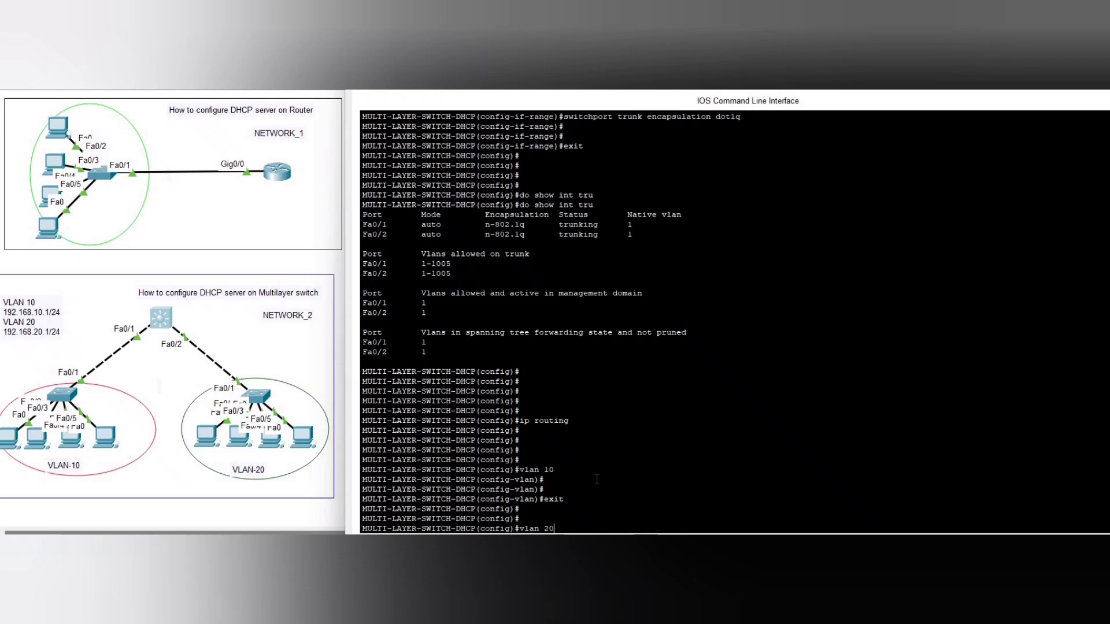
key("Return")
key("Return")
type("exit")
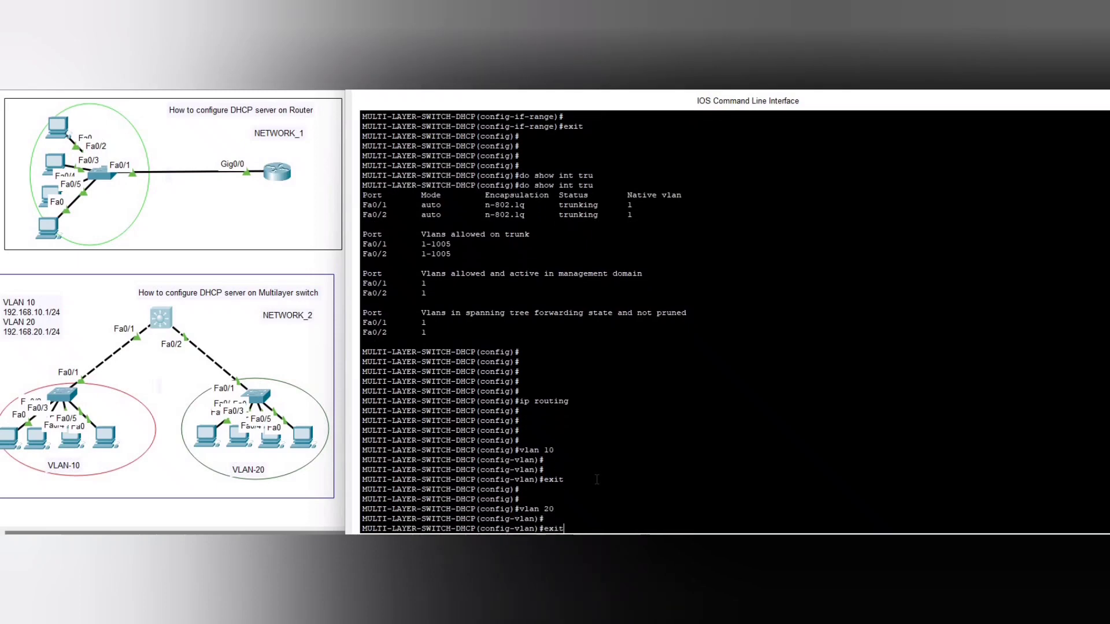
key("Return")
key("Return")
key("Return")
key("Return")
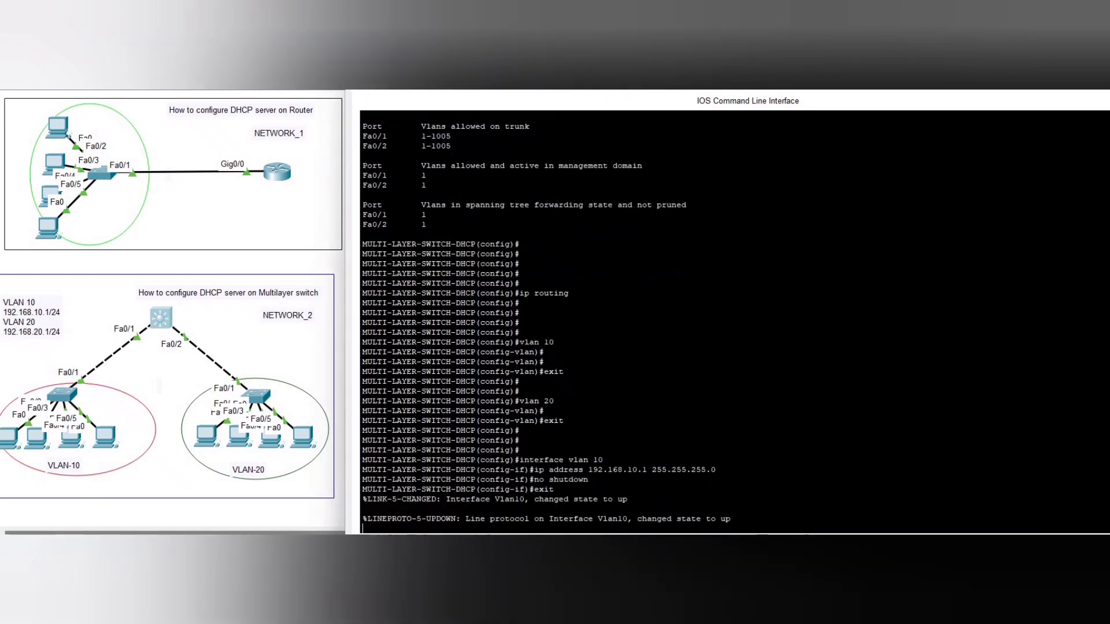
Step: Review the Vlan10 SVI commands and its line protocol up message
key("Return")
key("Return")
key("Return")
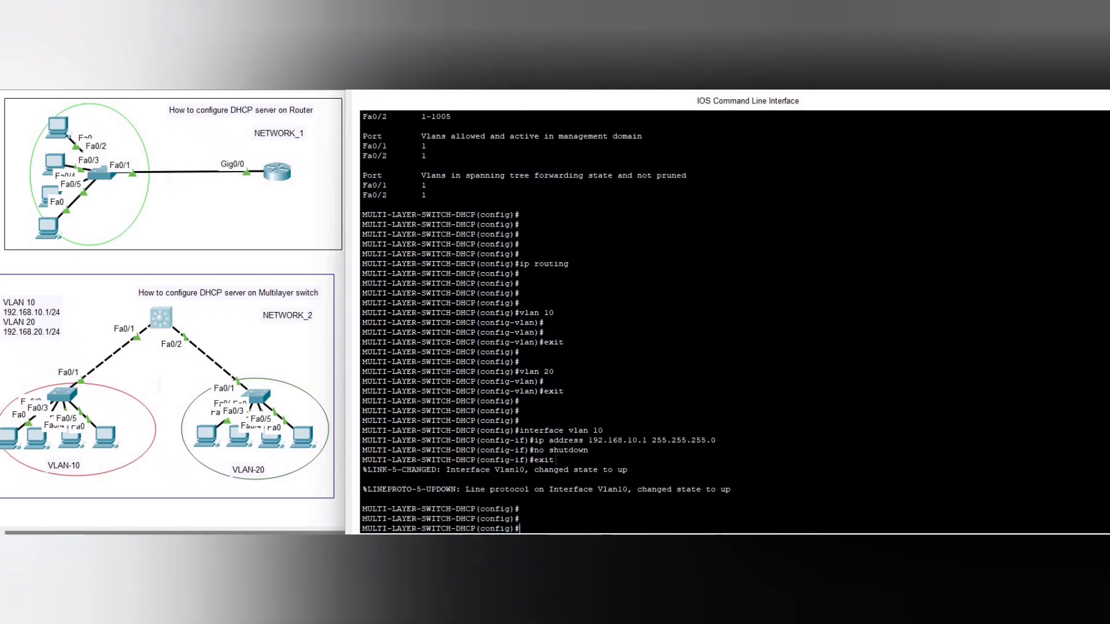
left_click_drag(553, 460, 475, 420)
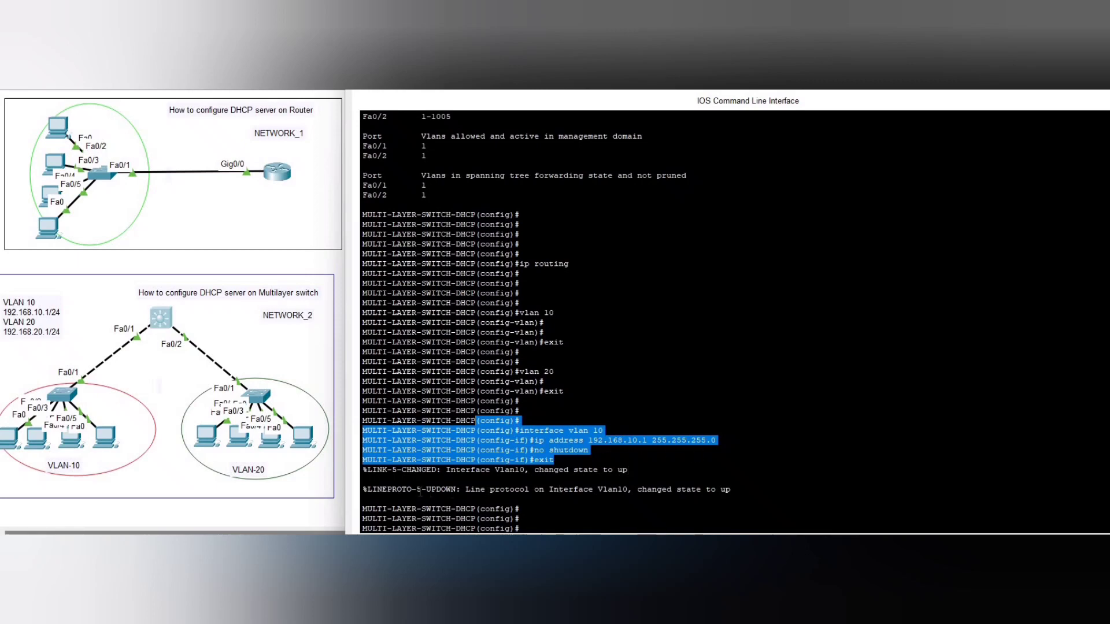
left_click_drag(417, 489, 724, 499)
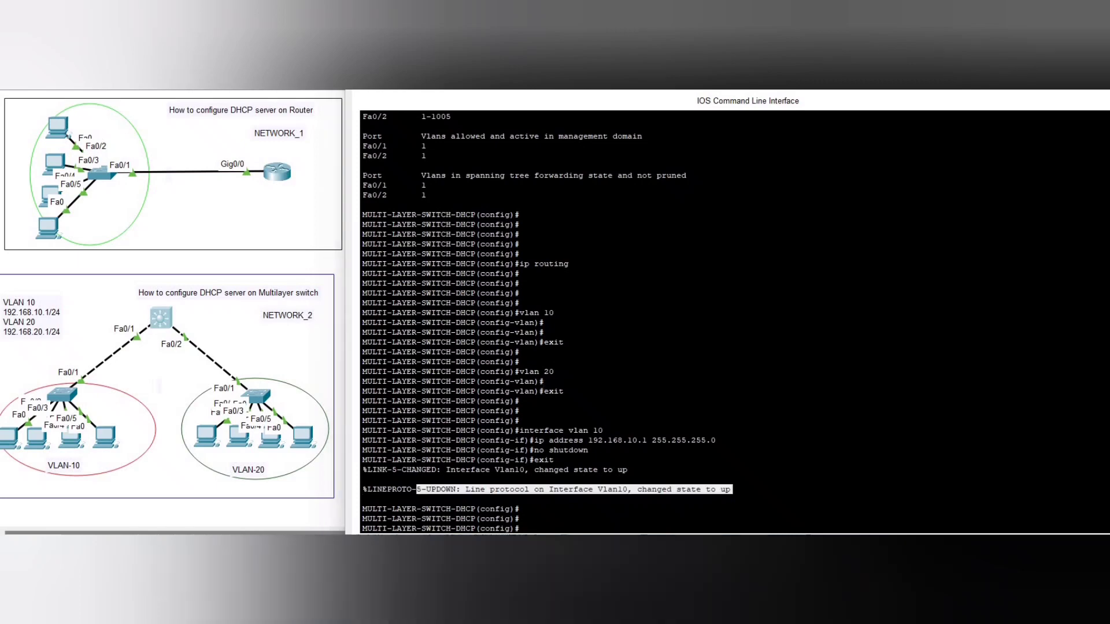
key("Escape")
Step: Paste interface vlan 20 with IP 192.168.20.1/24 and no shutdown
type("interface vlan 20 ip address 192.168.20.1 255.255.255.0 no shutdown exit")
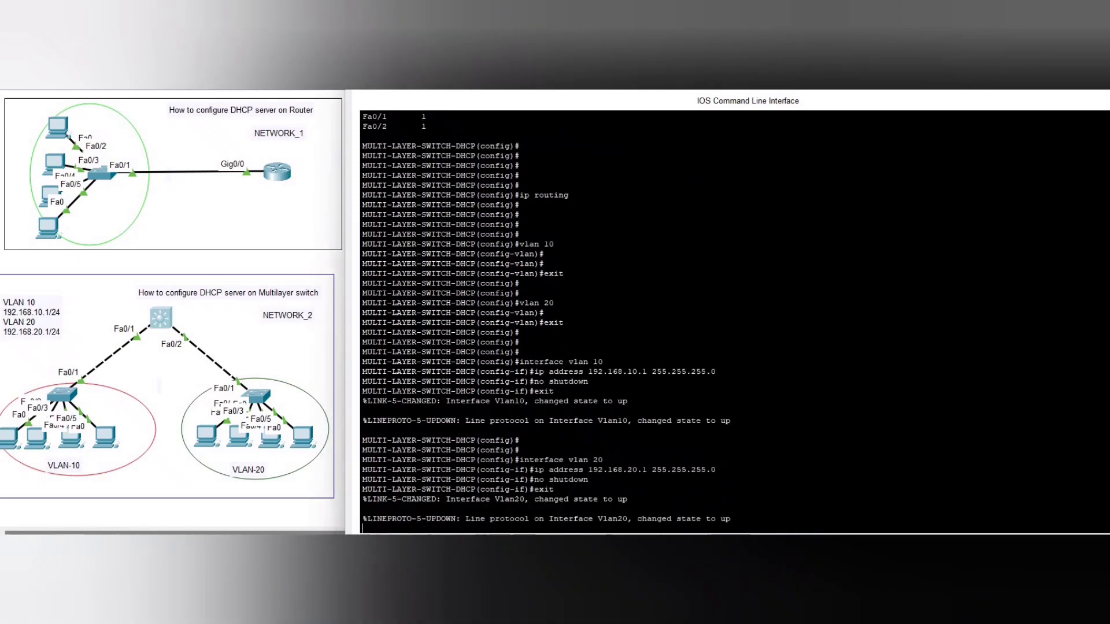
key("Return")
key("Return")
key("Return")
key("Return")
key("Return")
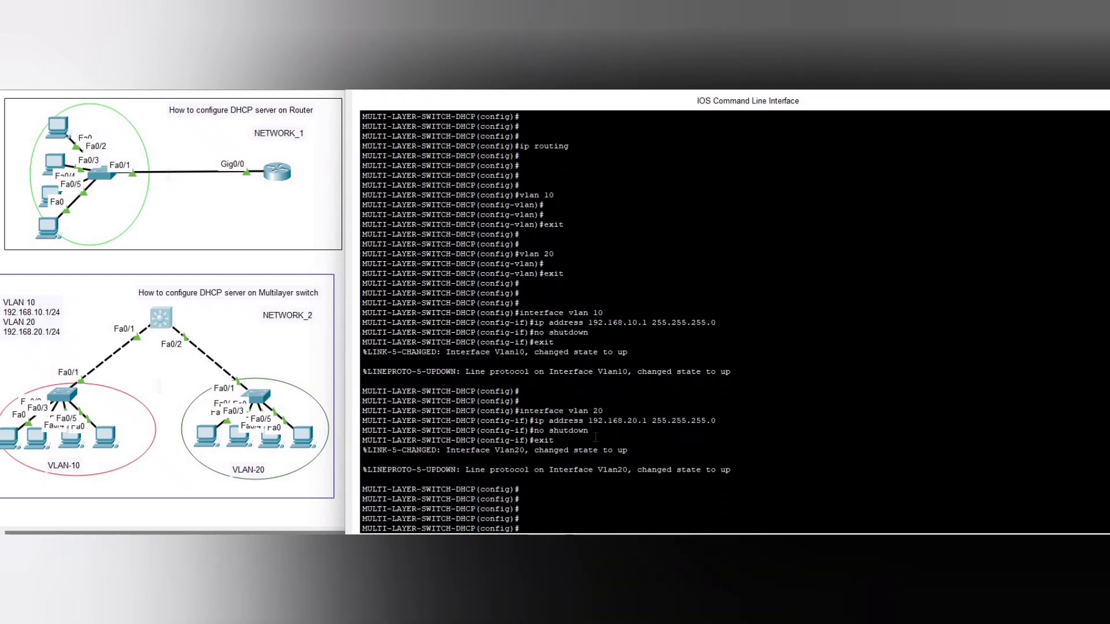
left_click_drag(550, 441, 461, 401)
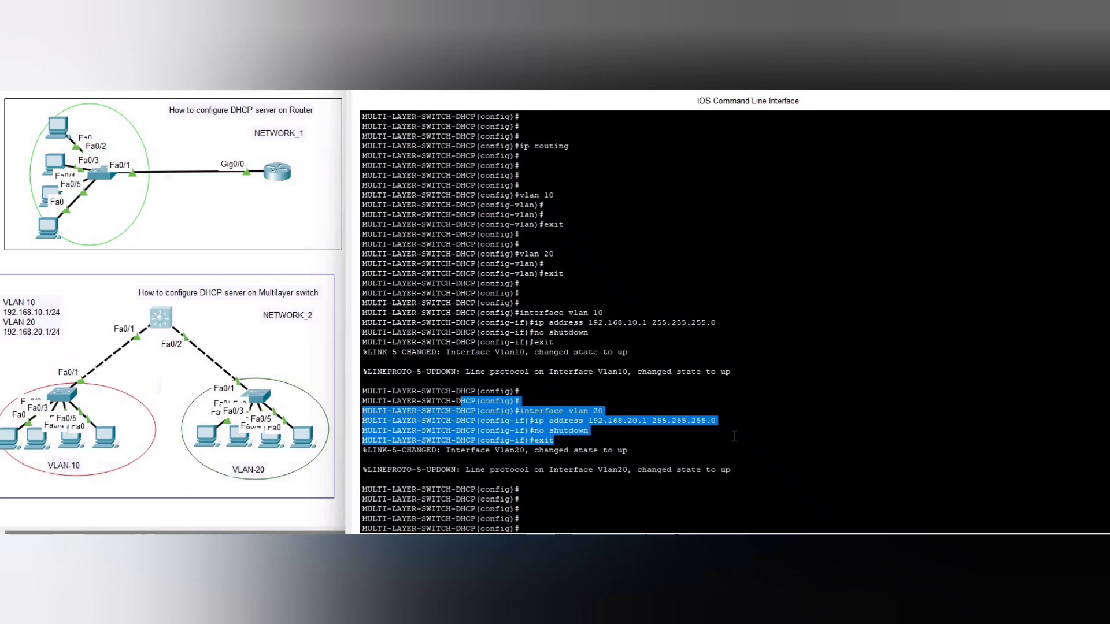
left_click(622, 454)
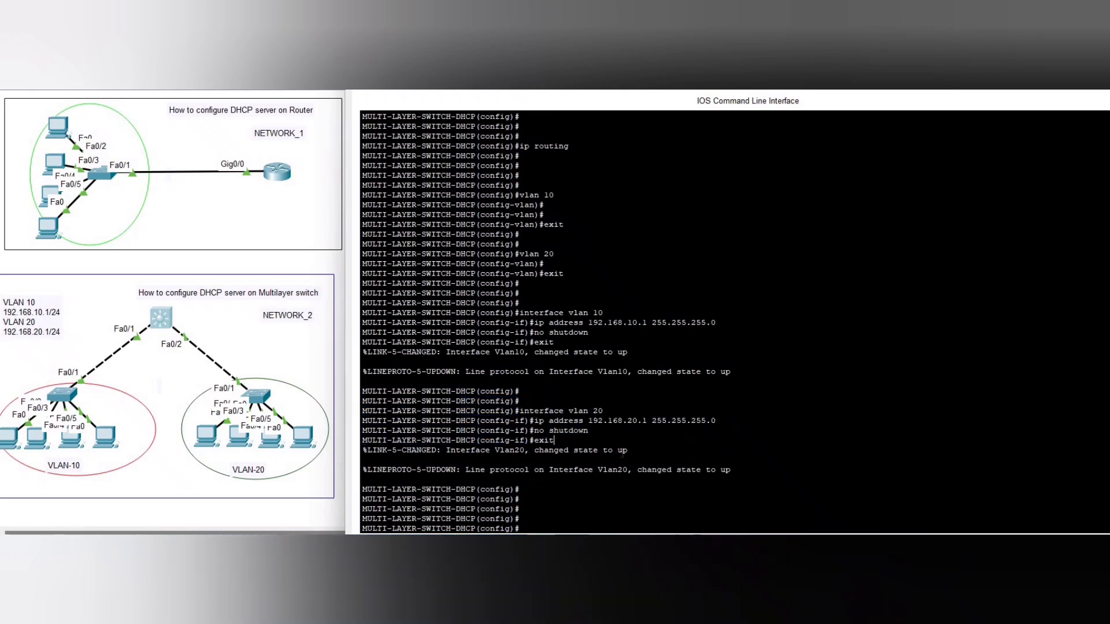
key("Return")
key("Return")
key("Return")
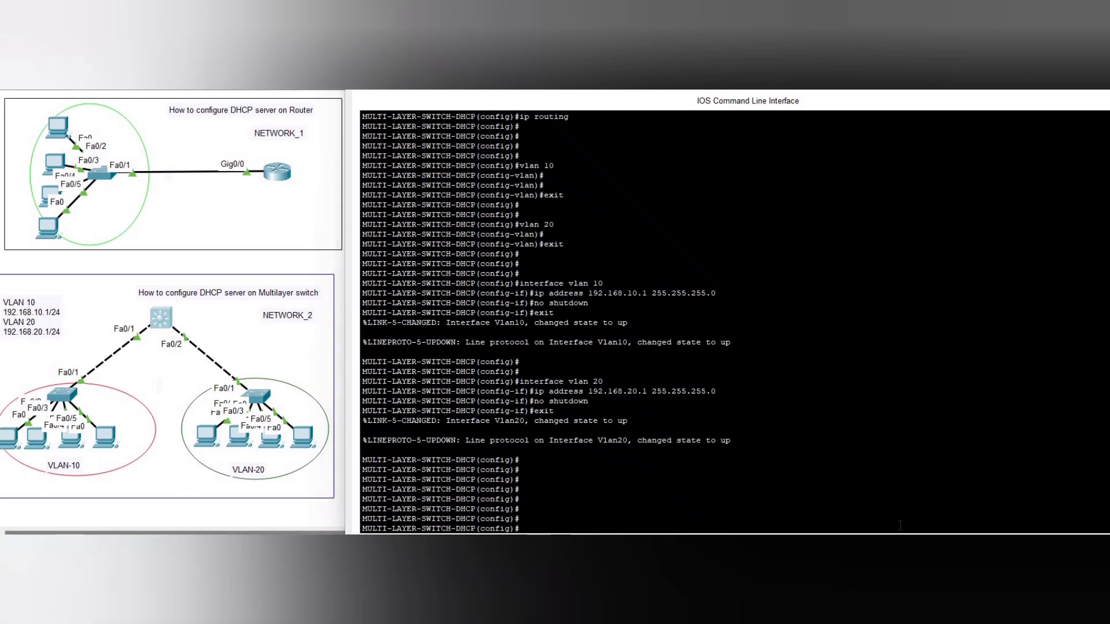
key("Return")
key("Return")
key("Return")
key("Return")
key("Return")
key("Return")
key("Return")
key("Return")
key("Return")
key("Return")
key("Return")
key("Return")
key("Return")
key("Return")
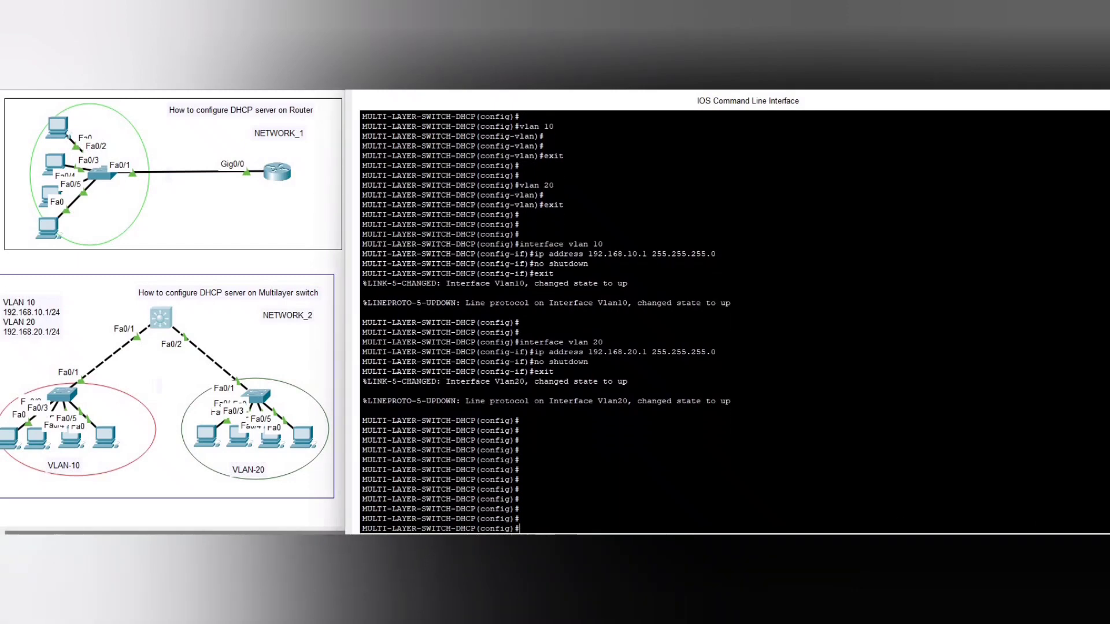
Step: Paste service dhcp and the pools, reviewing VLAN10's network and gateway 192.168.10.1
type("service dhcp ip dhcp pool VLAN10 network 192.168.10.0 255.255.255.0 default-router 192.168.10.1 dns-server 8.8.8.8 exit")
key("Return")
key("Return")
key("Return")
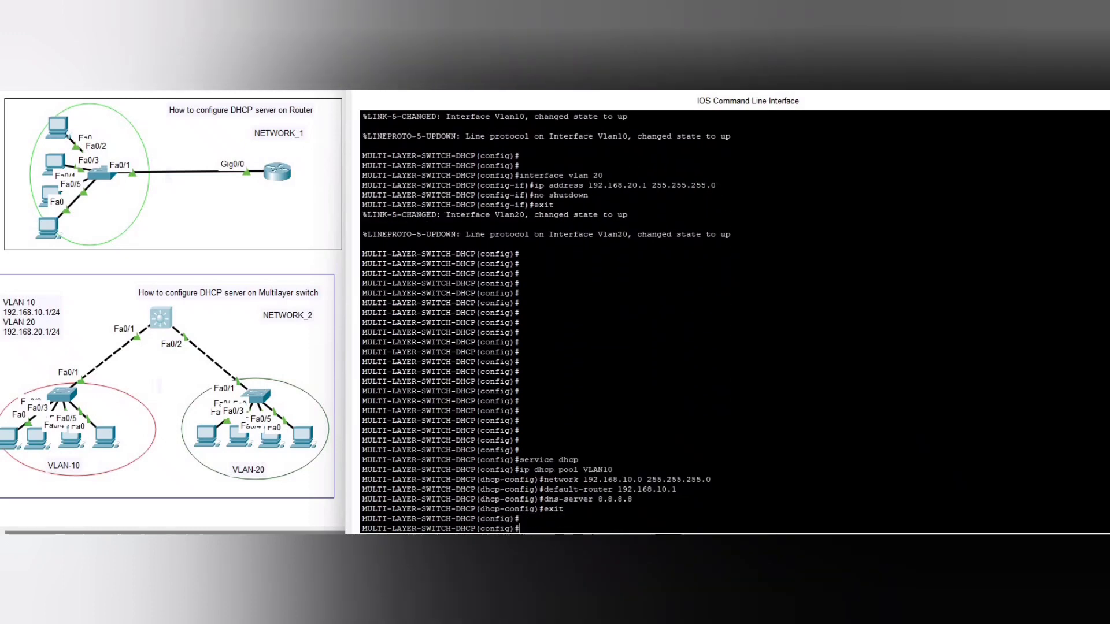
left_click_drag(580, 431, 515, 431)
left_click_drag(613, 441, 515, 441)
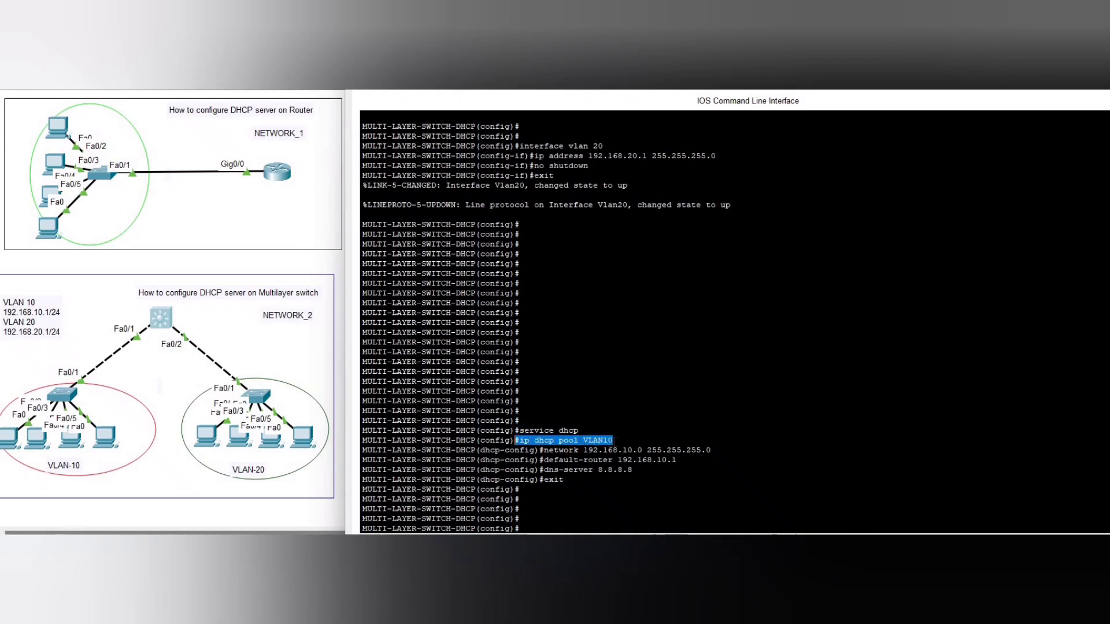
left_click_drag(548, 461, 588, 450)
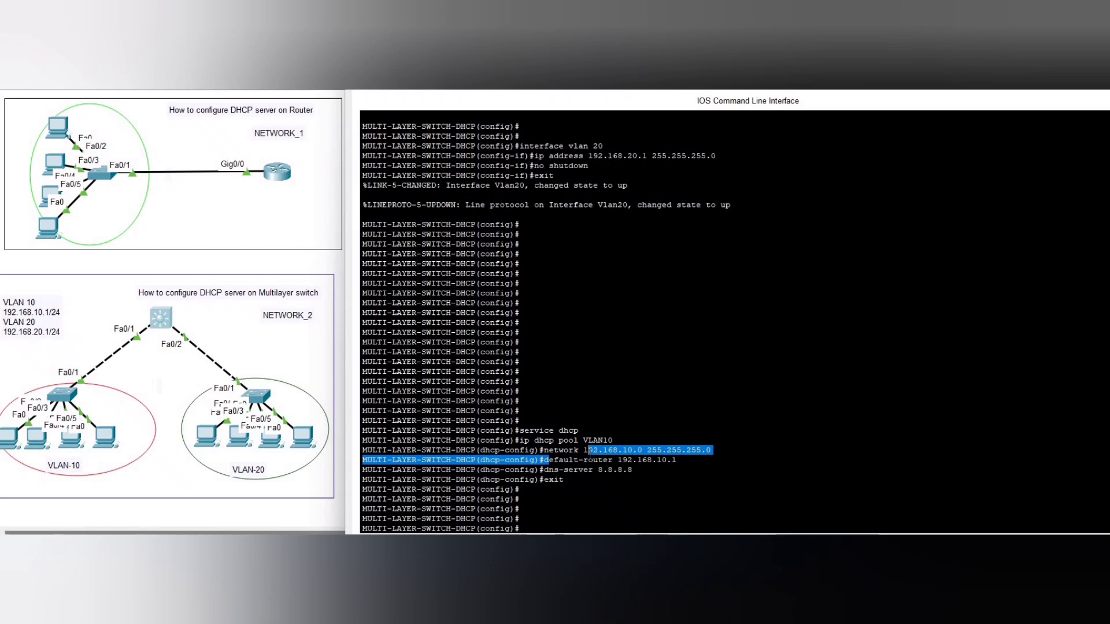
left_click(682, 460)
left_click_drag(682, 460, 599, 470)
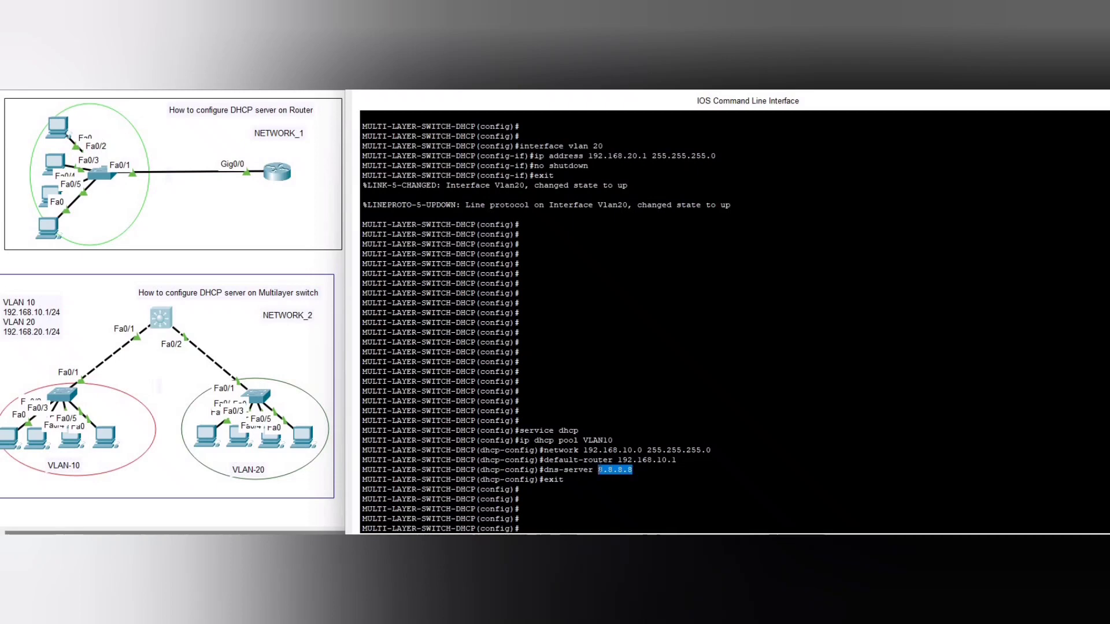
left_click(622, 475)
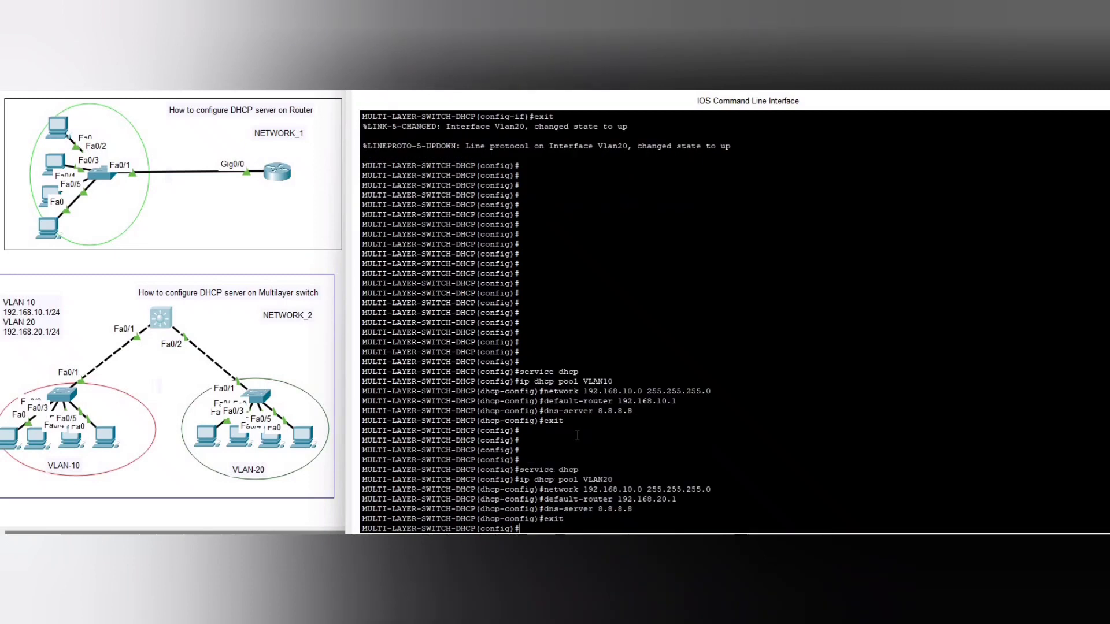
Step: Review the VLAN20 pool's commands and network address line
key("Return")
key("Return")
mouse_move(514, 440)
left_mouse_down()
mouse_move(614, 460)
mouse_move(520, 461)
left_mouse_up()
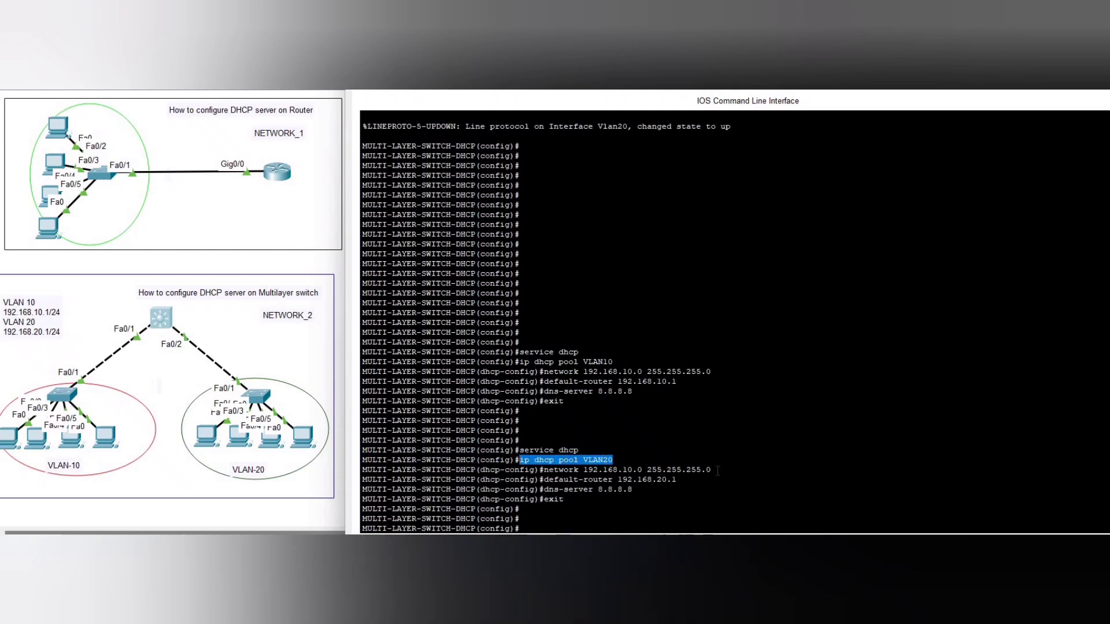
left_click_drag(711, 470, 701, 470)
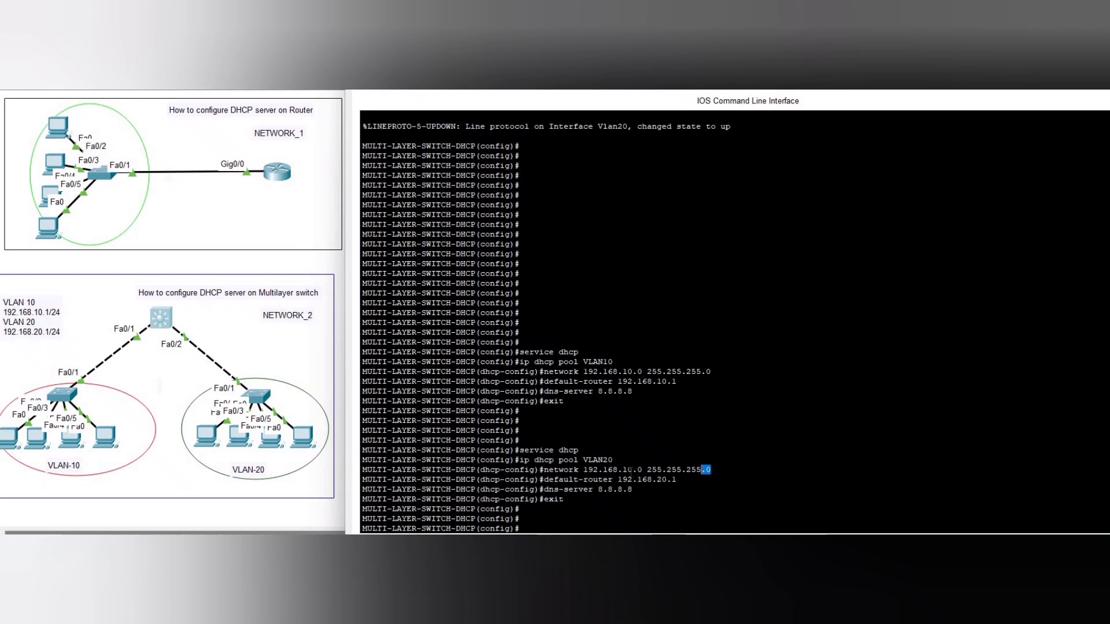
left_click(628, 469)
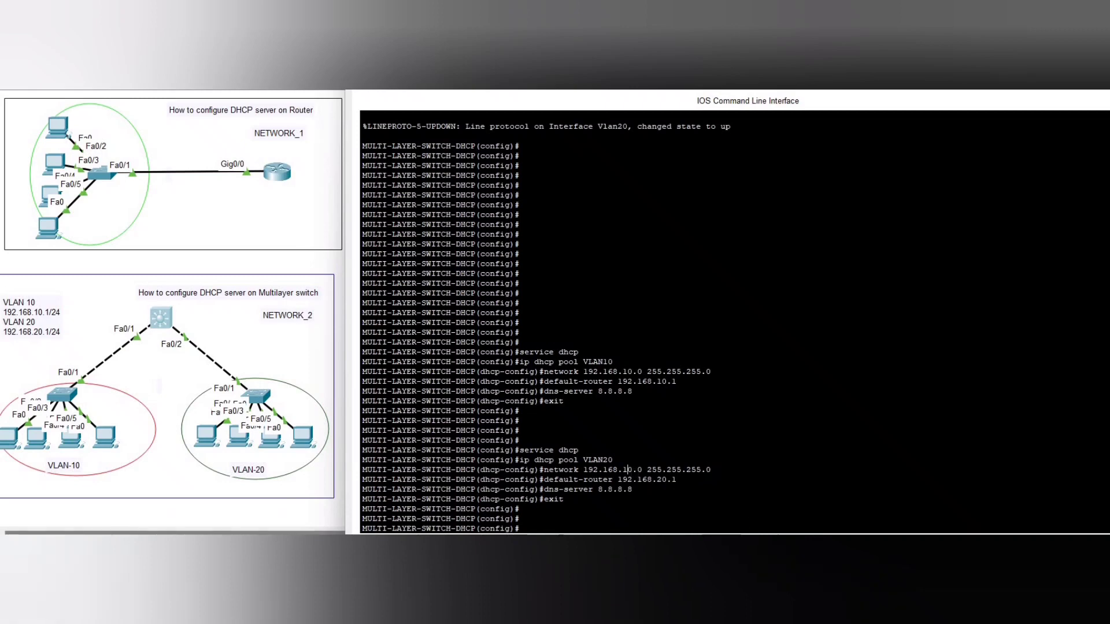
left_click(744, 515)
Step: Delete the faulty pool with 'no ip dhcp pool VLAN20'
type("network 192.168.10.0 255.255.255.0")
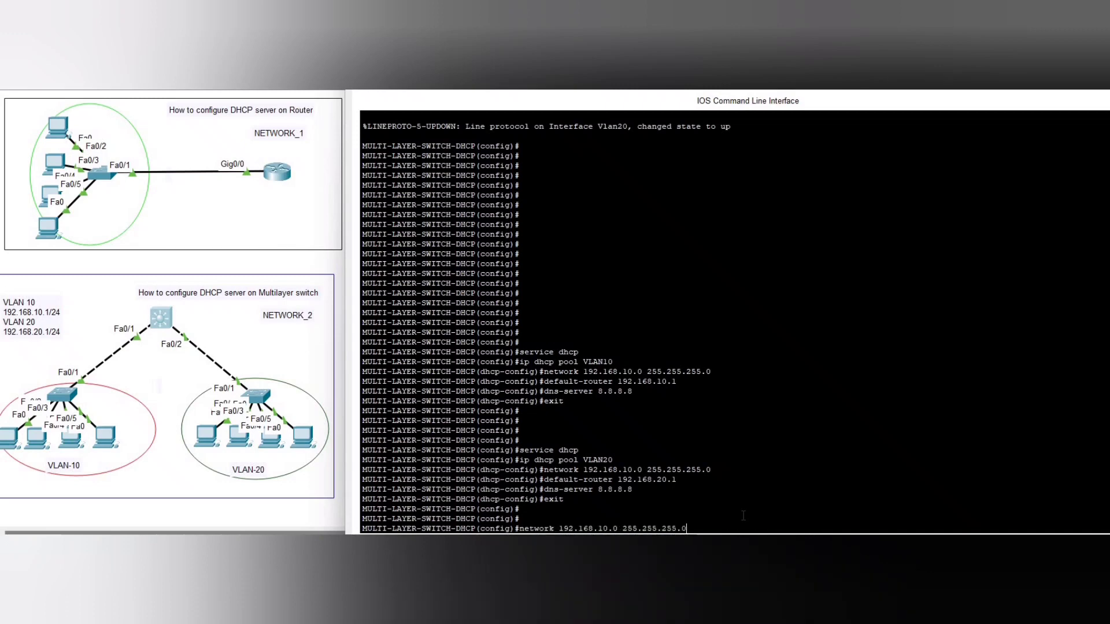
key("Up")
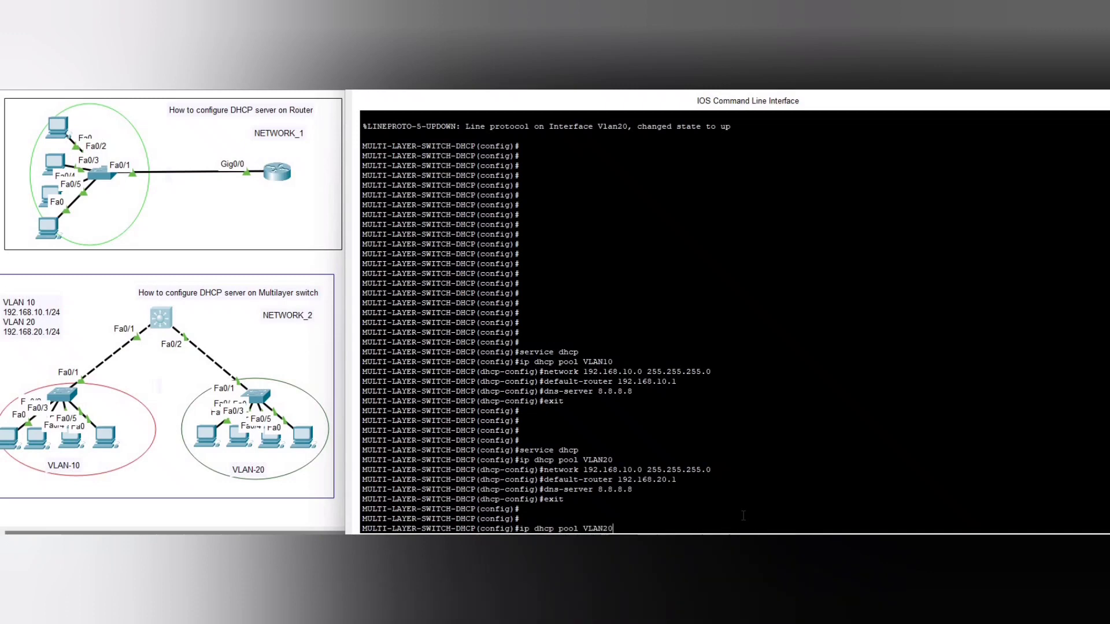
key("Home")
type("no")
key("Return")
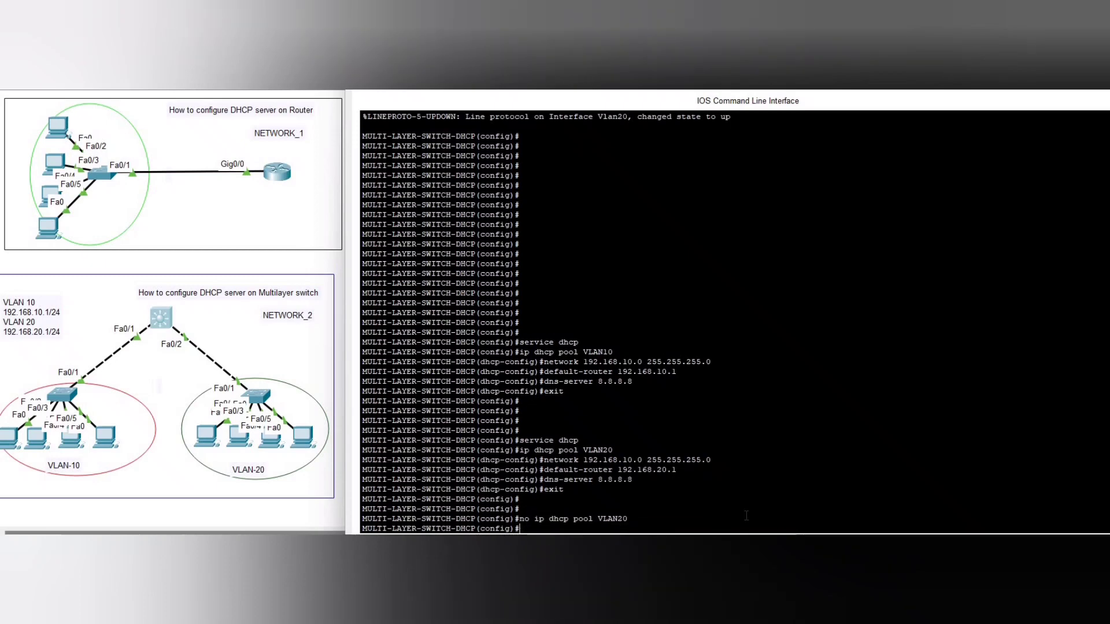
key("Return")
key("Return")
key("Return")
key("Return")
Step: Paste the corrected VLAN20 pool: network 192.168.20.0, gateway 192.168.20.1, DNS 8.8.8.8
type("service dhcp ip dhcp pool VLAN20 network 192.168.20.0 255.255.255.0 default-router 192.168.20.1 dns-server 8.8.8.8 exit")
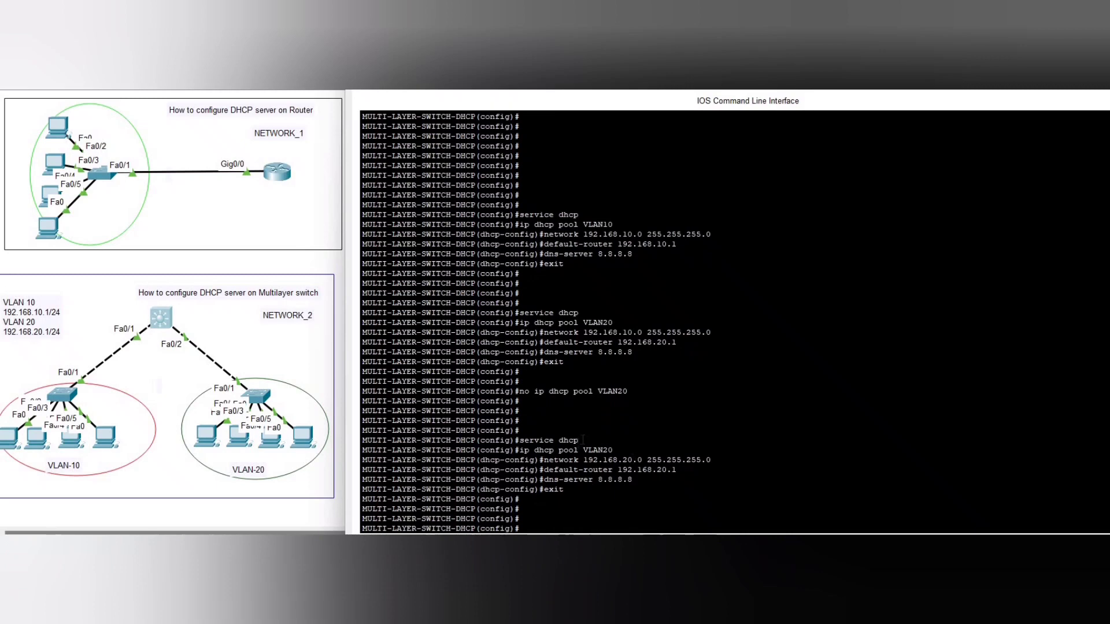
left_click_drag(520, 440, 713, 461)
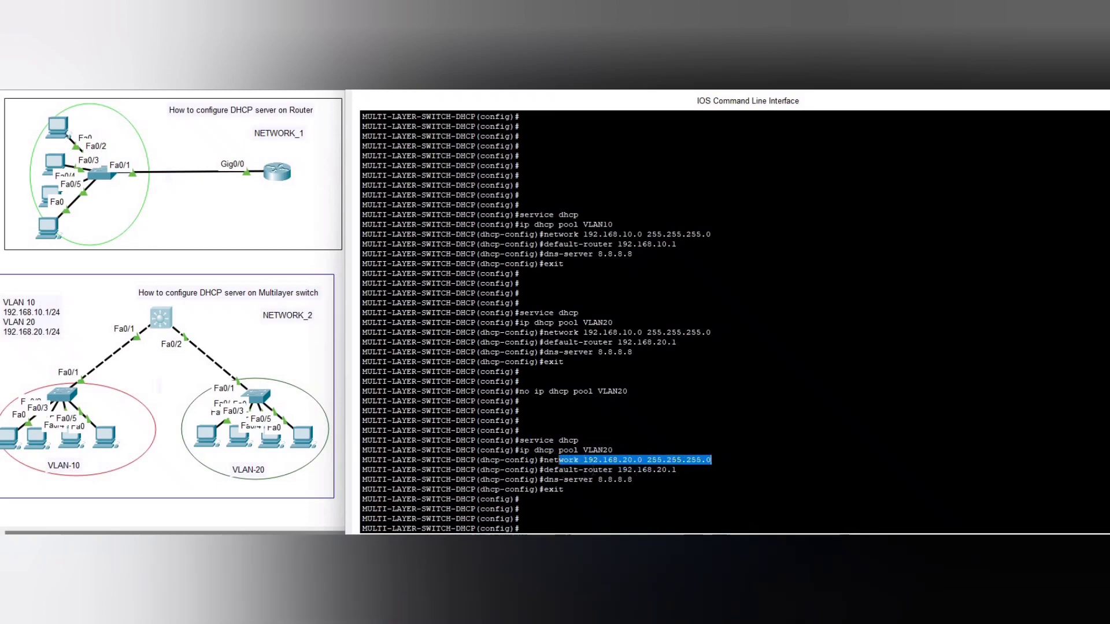
left_click_drag(564, 469, 684, 470)
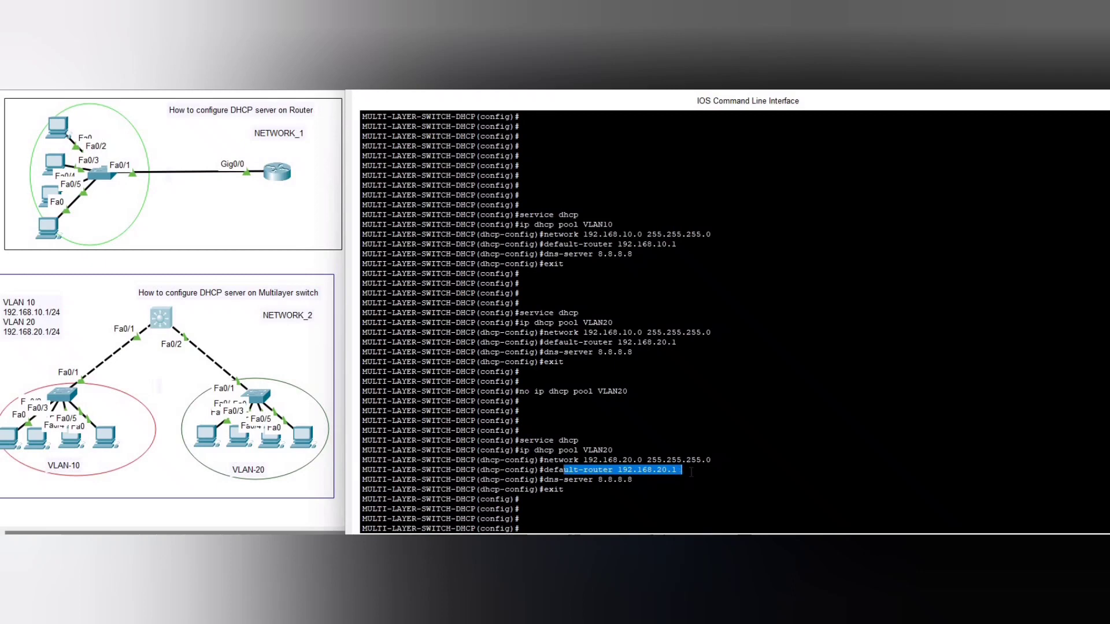
left_click_drag(554, 481, 650, 482)
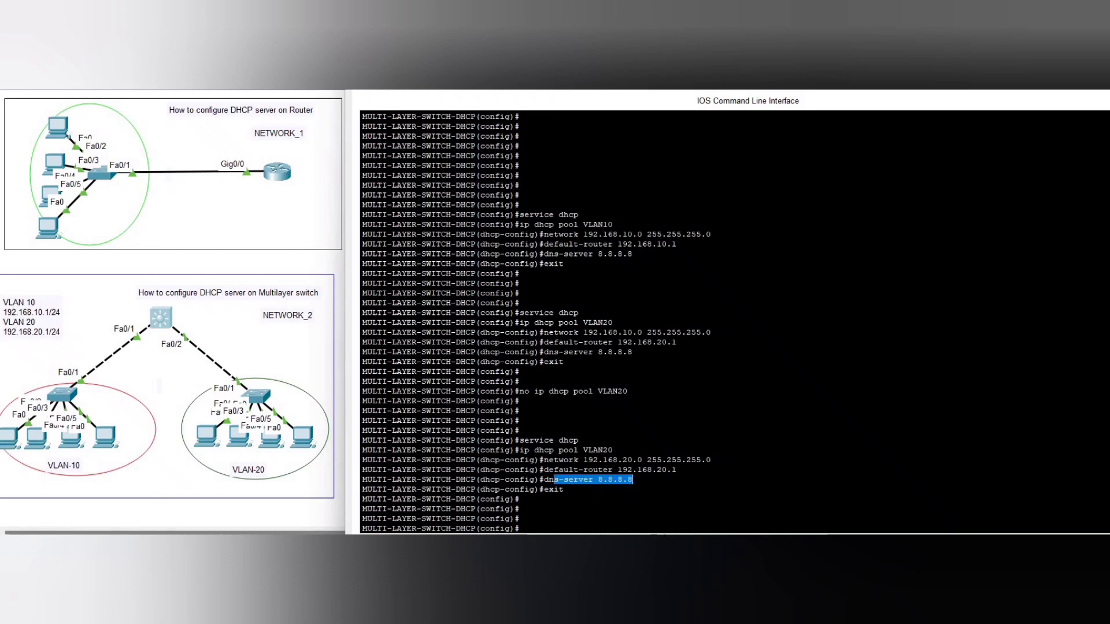
left_click(303, 435)
Step: Switch PC8 to DHCP to obtain 192.168.20.2, then bring up PC9
left_click(435, 210)
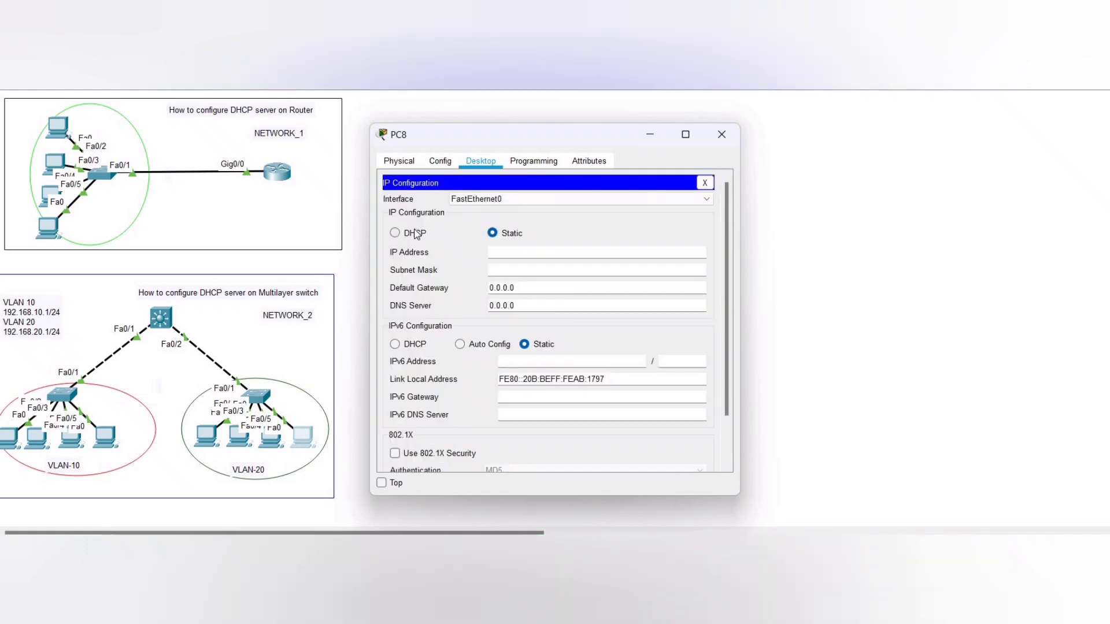
left_click(416, 233)
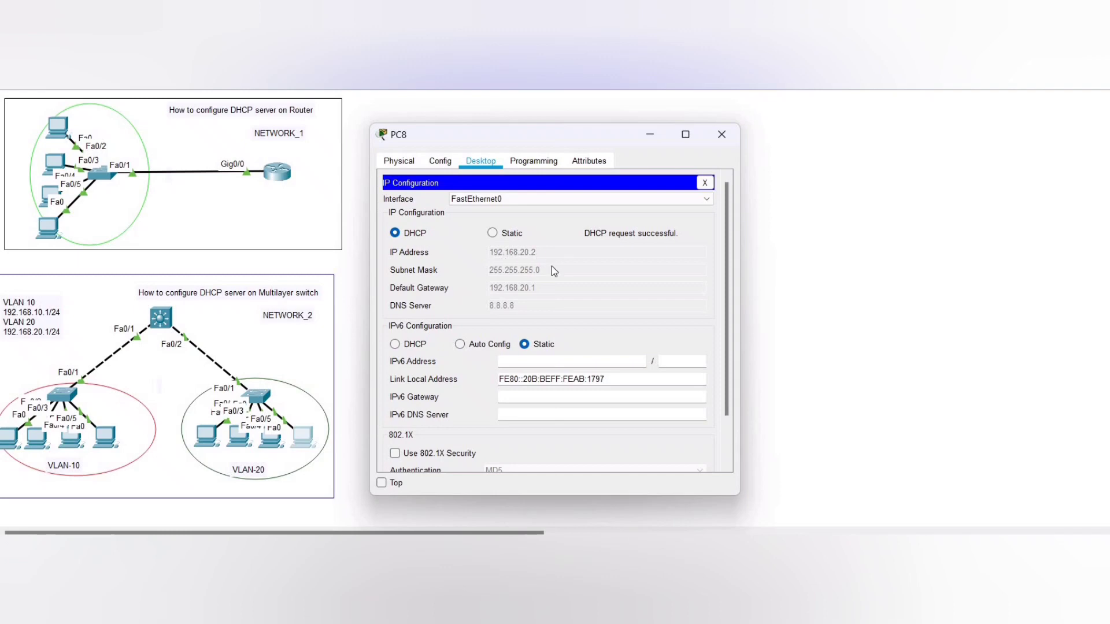
left_click(272, 436)
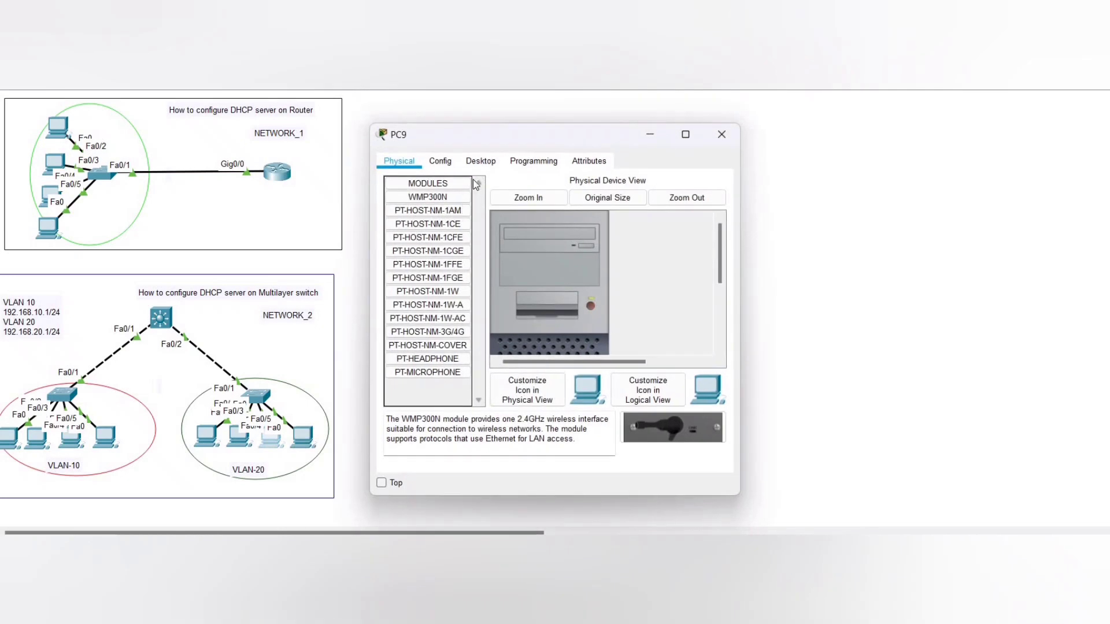
Step: Set PC9, PC4 and PC5 to DHCP; PC9 gets 192.168.20.3, PC4 gets 192.168.10.2
left_click(479, 163)
left_click(408, 221)
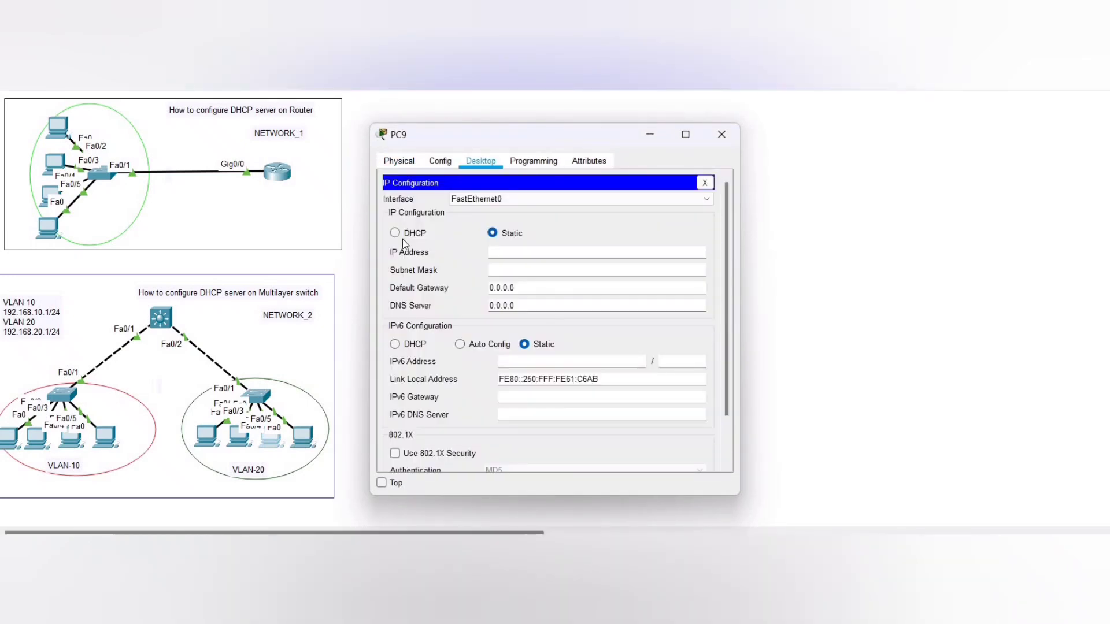
left_click(404, 235)
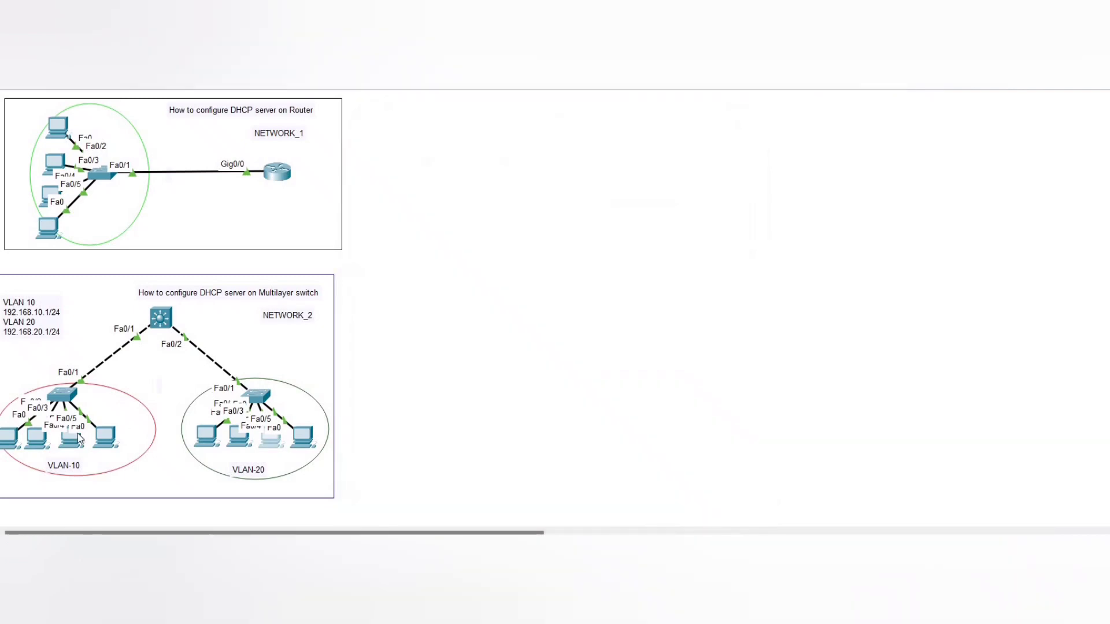
left_click(11, 443)
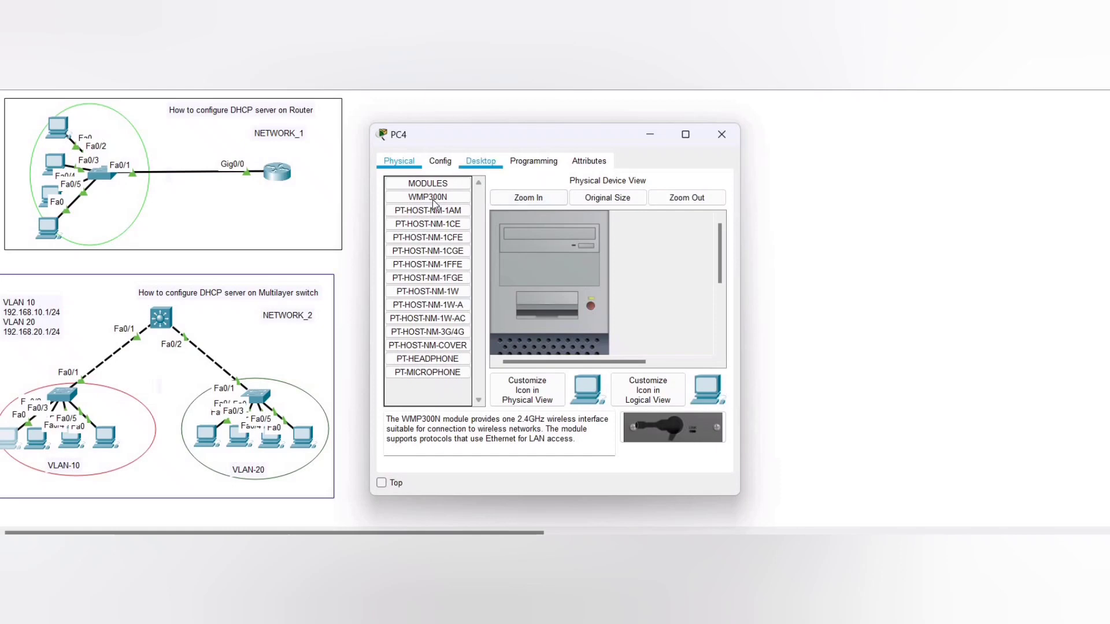
left_click(419, 231)
left_click(421, 233)
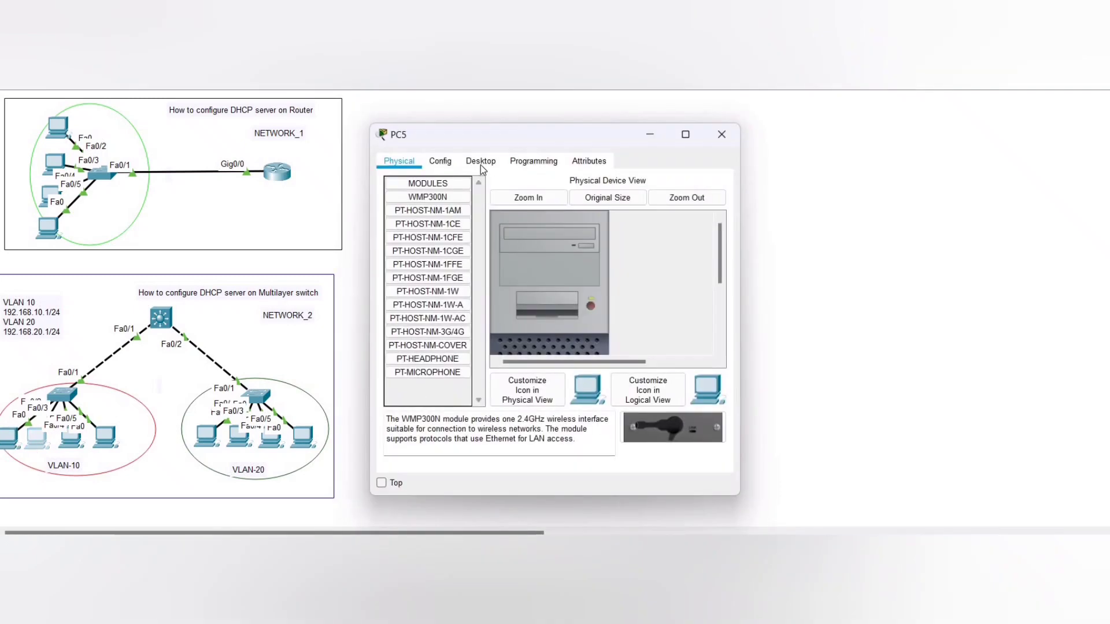
left_click(481, 163)
left_click(450, 241)
left_click(395, 234)
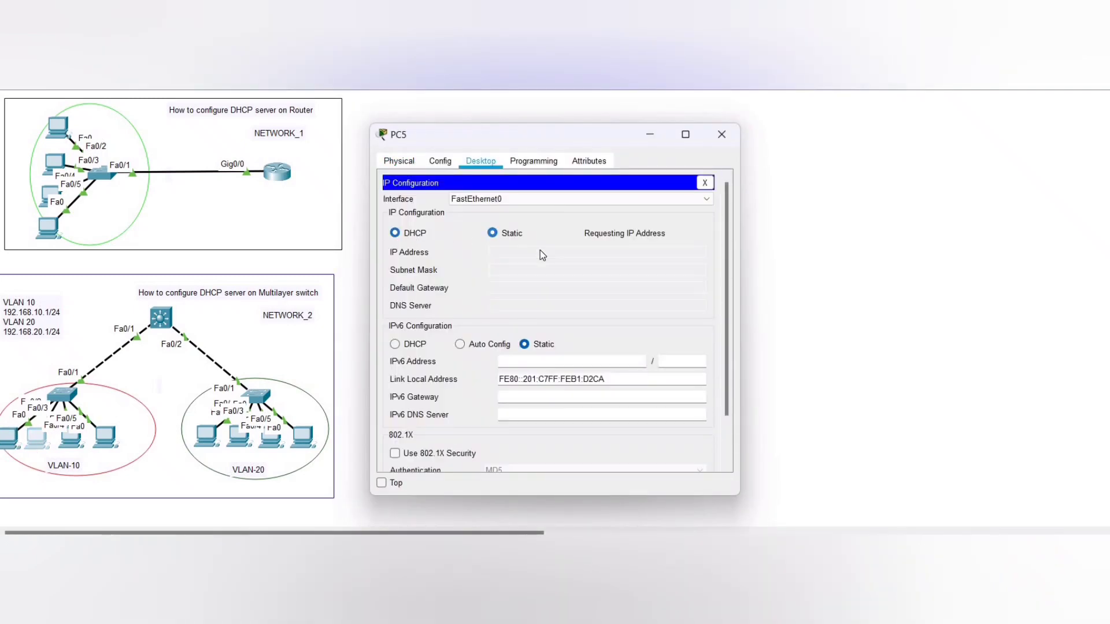